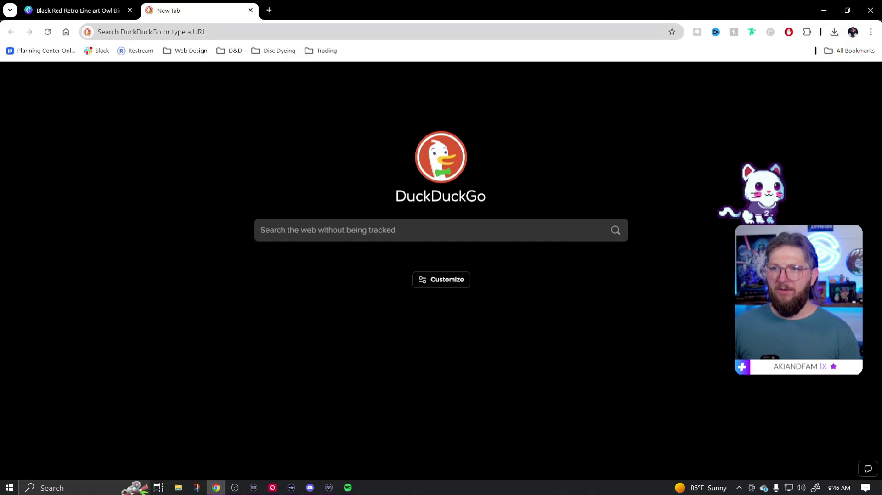
Step: Go to canva.com in the new Chrome tab
left_click(207, 34)
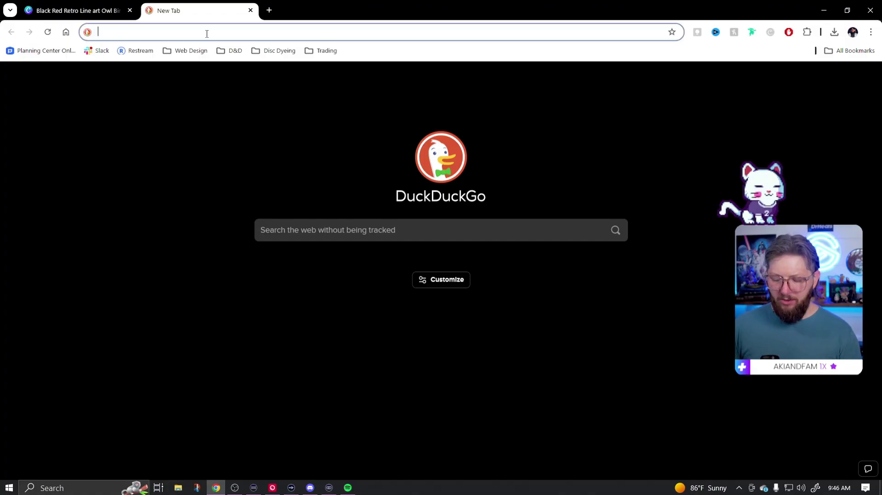
type("canva.com")
key("Return")
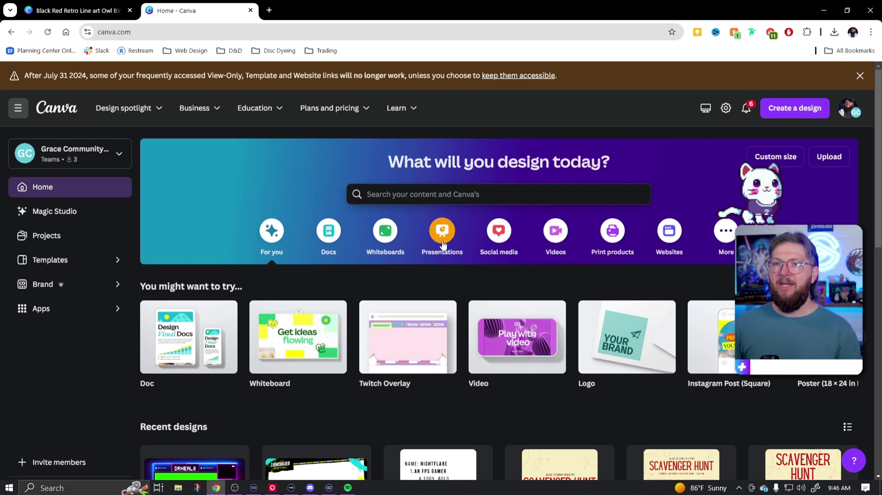
Step: Search Canva for 'night logo' templates and scroll through the results
left_click(792, 111)
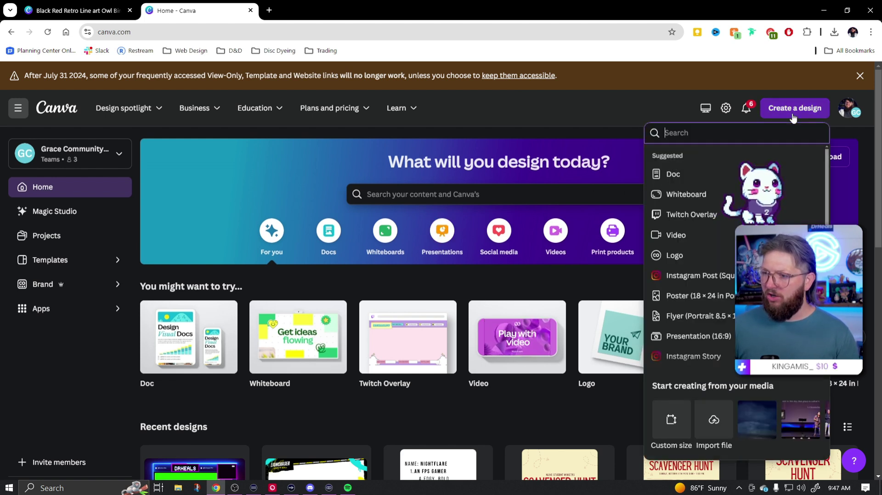
left_click(578, 278)
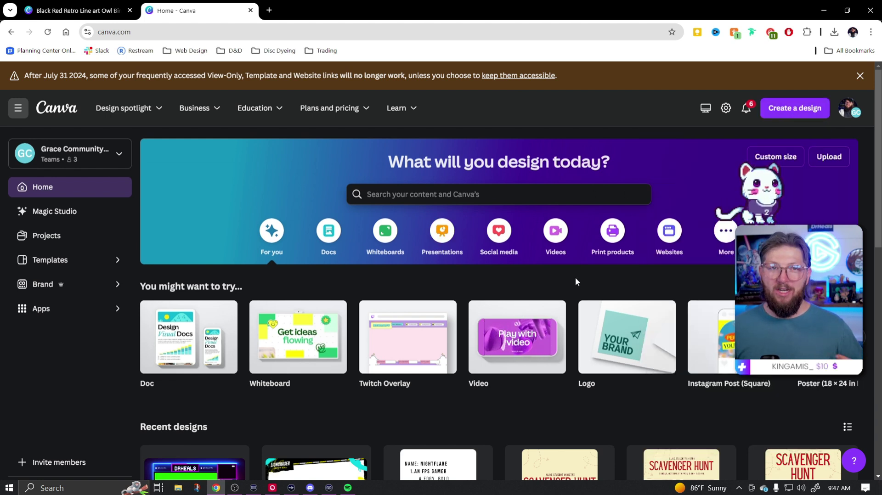
left_click(453, 196)
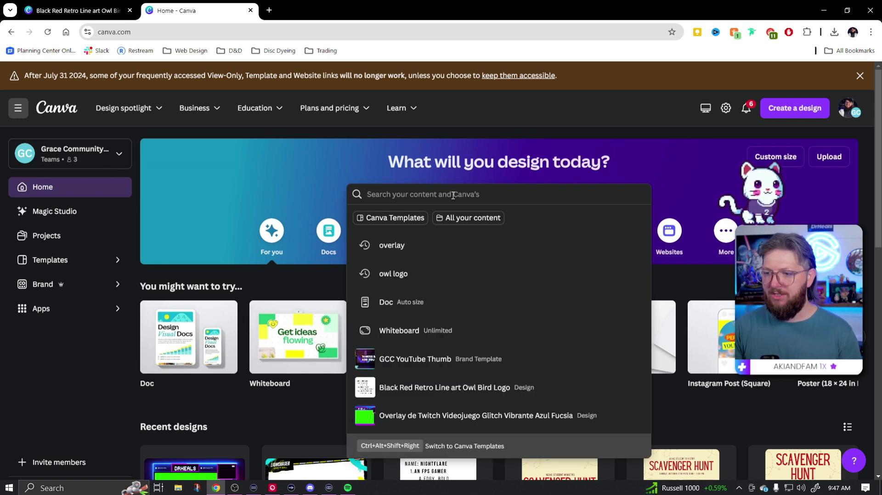
type("night logo")
key("Return")
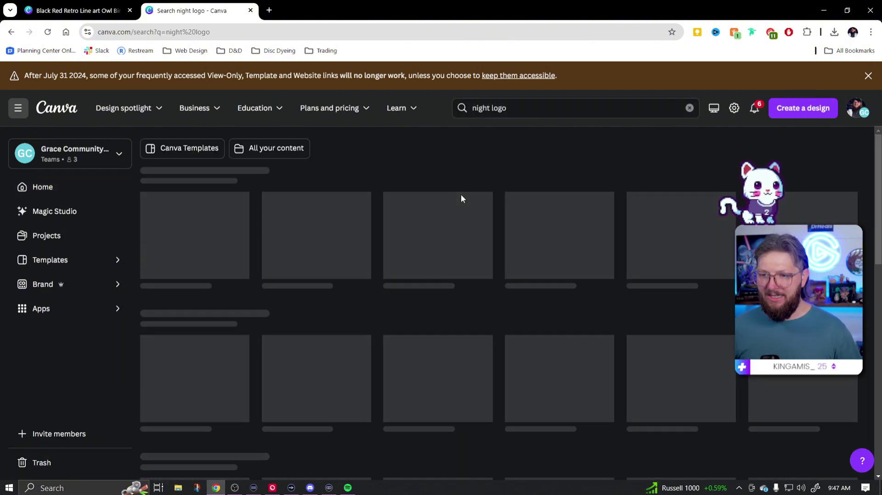
scroll(475, 347, "down", 5)
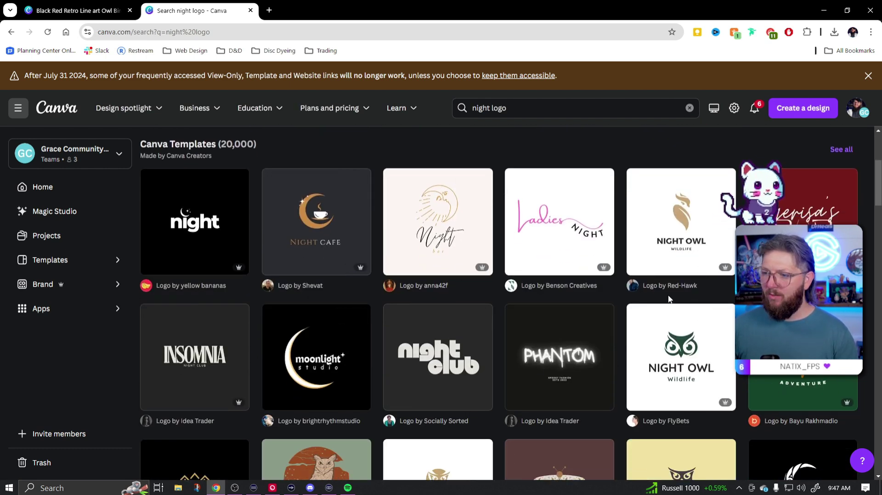
Step: Create a new blank custom-size design of 1080 × 1080 px
left_click(797, 110)
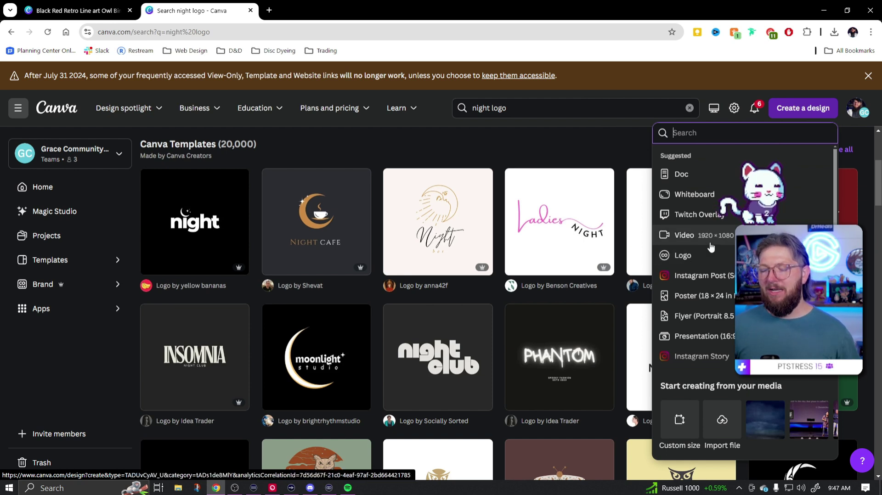
left_click(695, 422)
type("10")
type("1080")
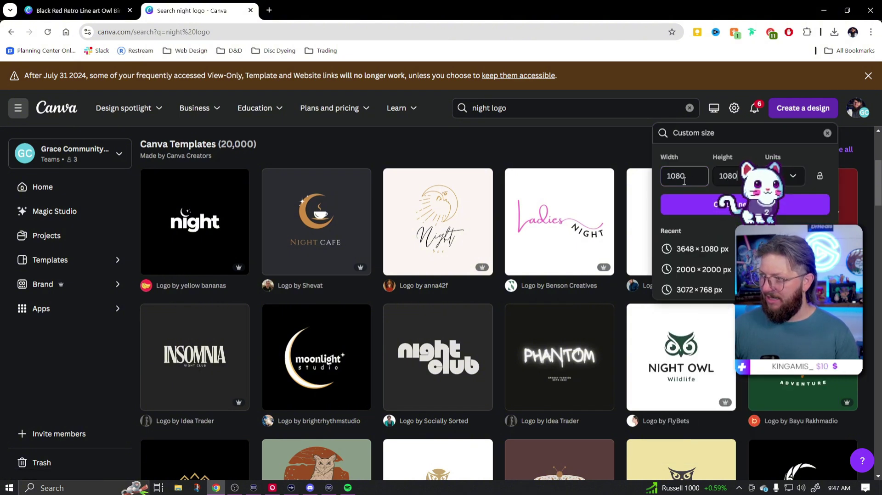
key("Return")
left_click(581, 271)
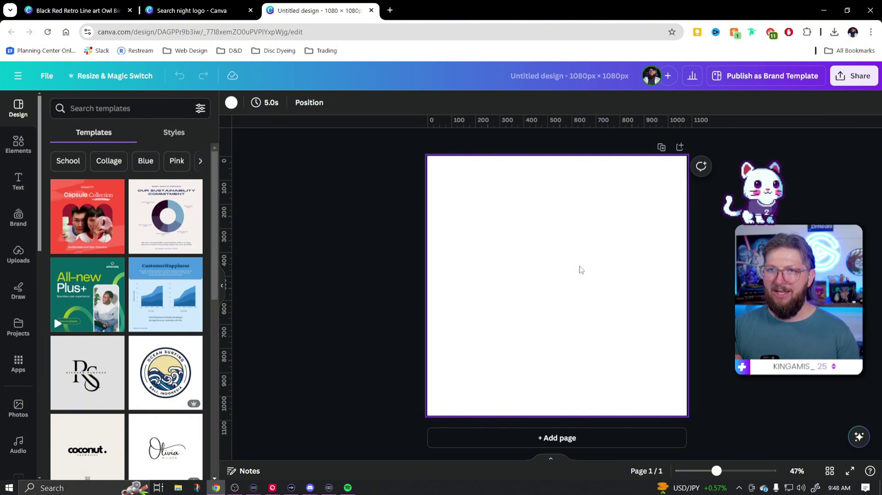
Step: Paste the Nightflare brief list, enlarge it across the page, centre it, and add a second page
type("NAME: NIGHTFLARE 1. AN FPS GAMER A. EDGY, BOLD 2. A CHESS PLAYER A. INTELLIGENT, CLASSY 3. A VARIETY STREAMER A. PLAYFUL, FEMININE")
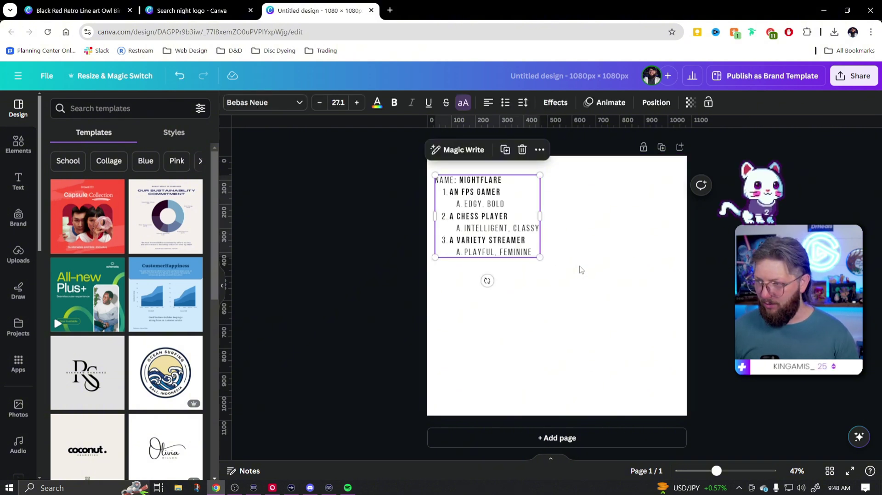
left_click_drag(539, 257, 695, 393)
left_click(695, 394)
left_click_drag(618, 308, 624, 318)
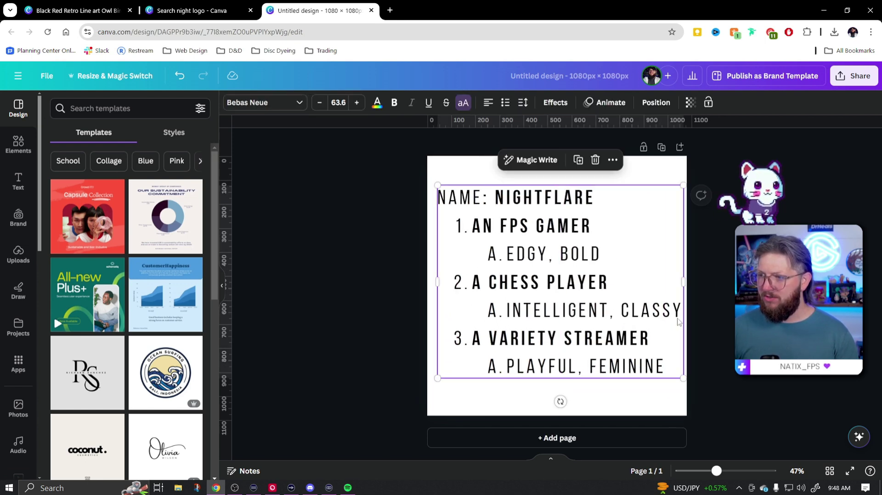
key("Escape")
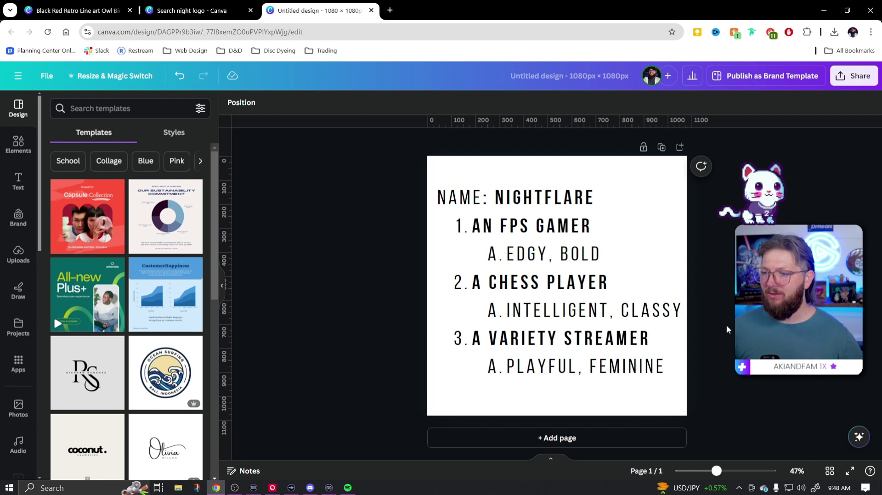
left_click(587, 437)
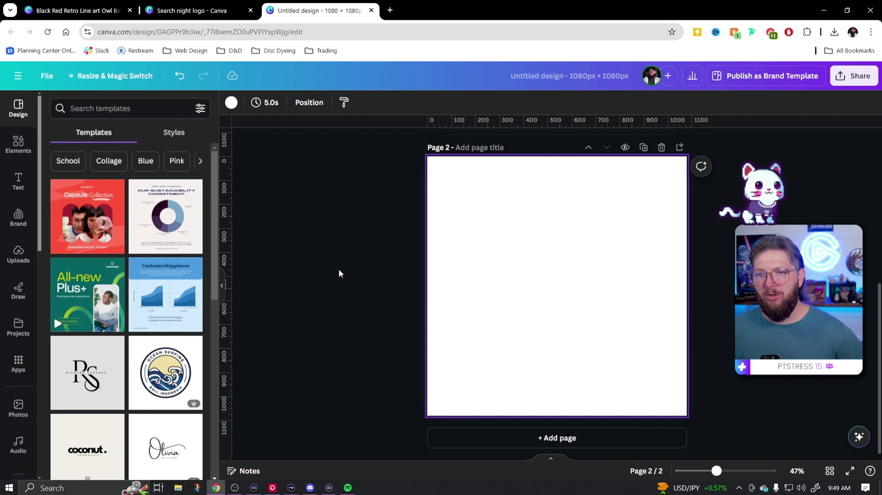
Step: Search templates for 'owl logo', try the Natural Owl template, then undo it
left_click(130, 110)
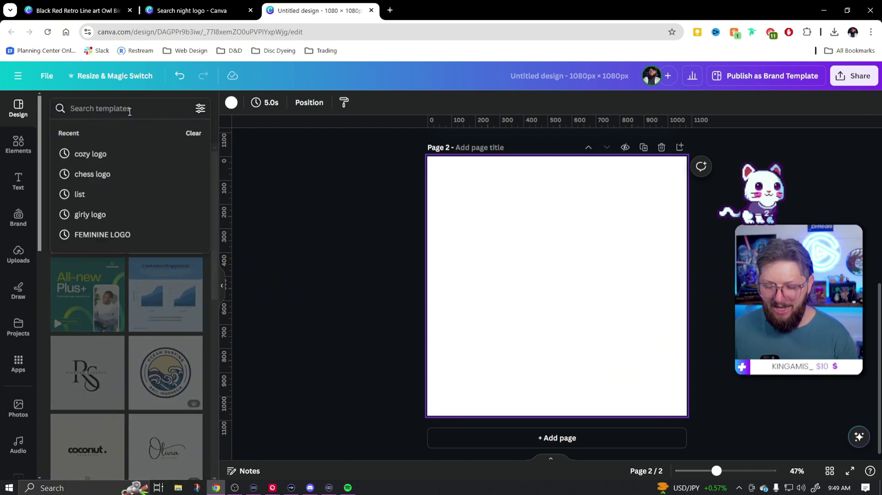
type("owl logo")
key("Return")
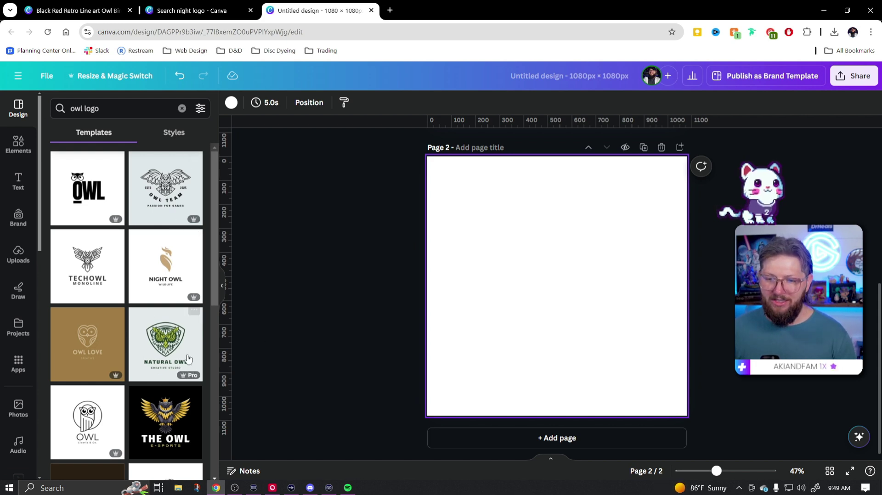
left_click(173, 348)
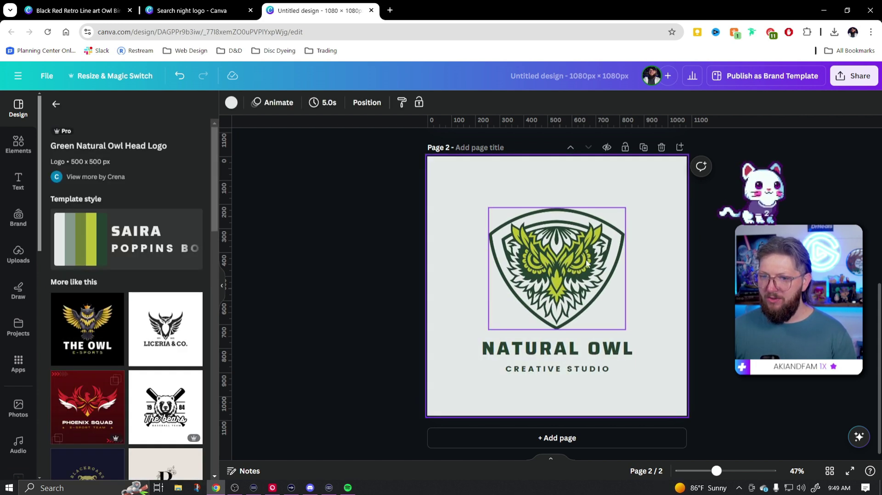
left_click_drag(350, 228, 599, 394)
key("ctrl+z")
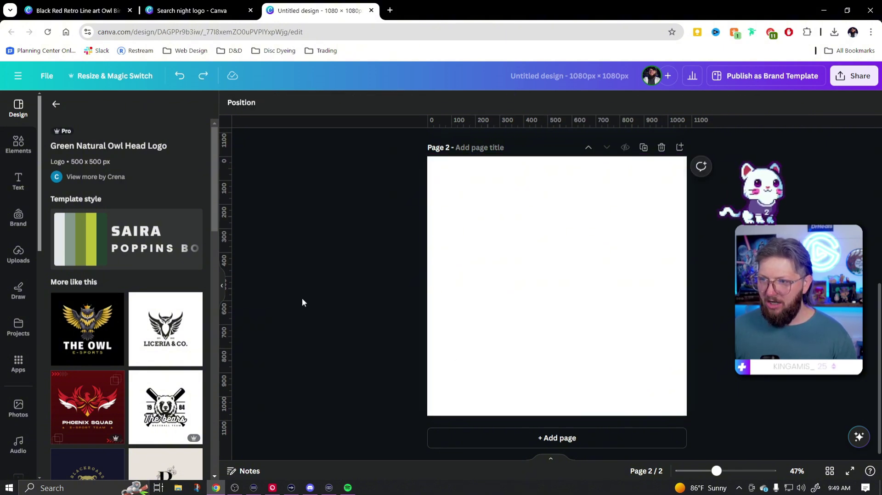
Step: Try the Hanover owl basketball template on page 2, then undo it
left_click(56, 104)
scroll(144, 335, "down", 5)
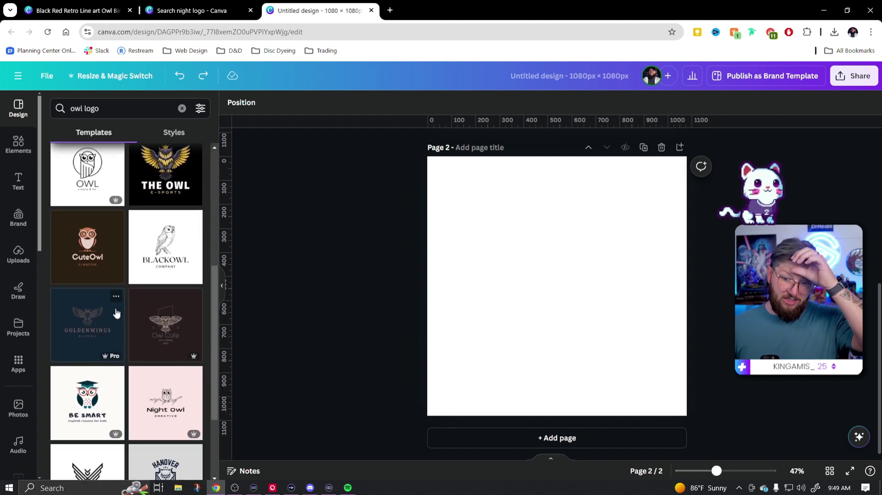
scroll(143, 354, "down", 4)
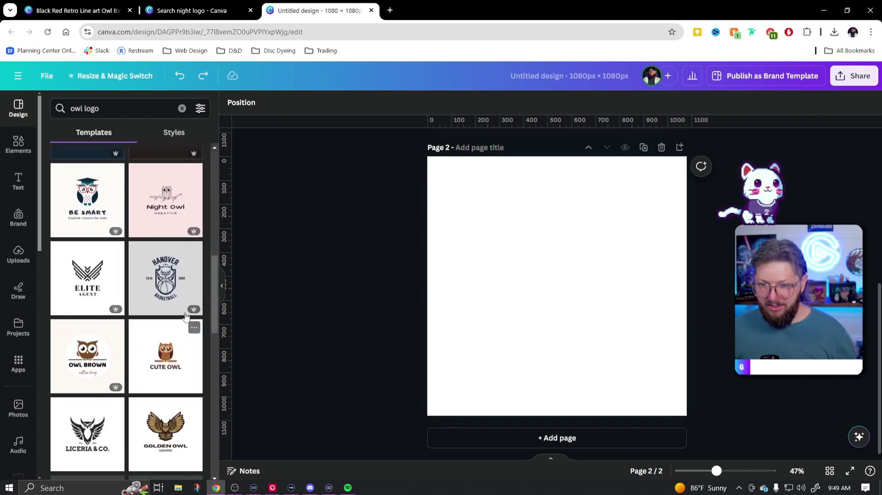
scroll(160, 271, "down", 1)
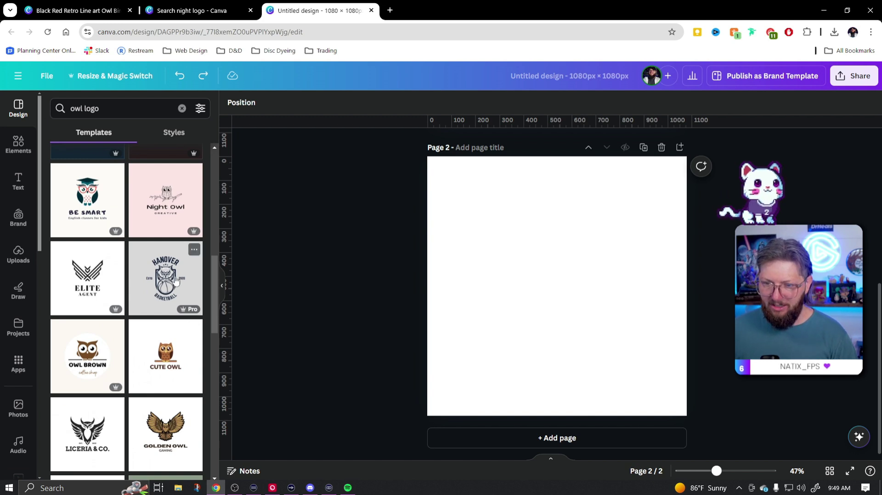
left_click(173, 281)
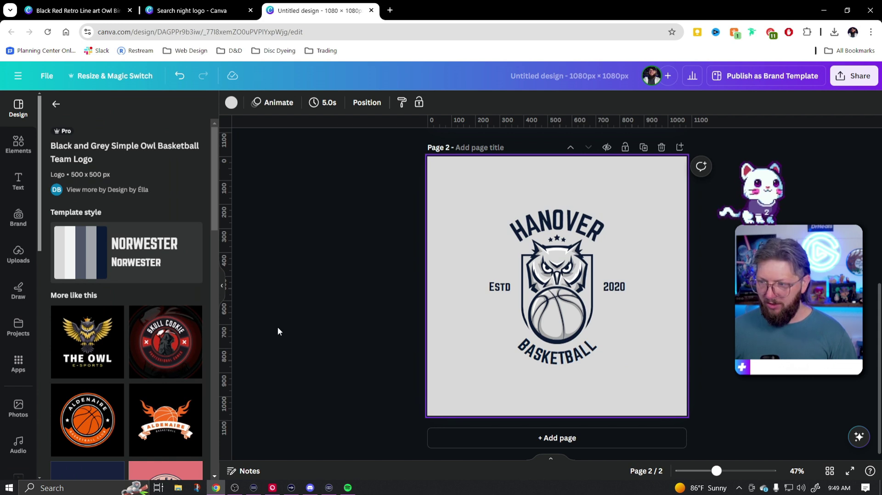
left_click(296, 312)
key("ctrl+z")
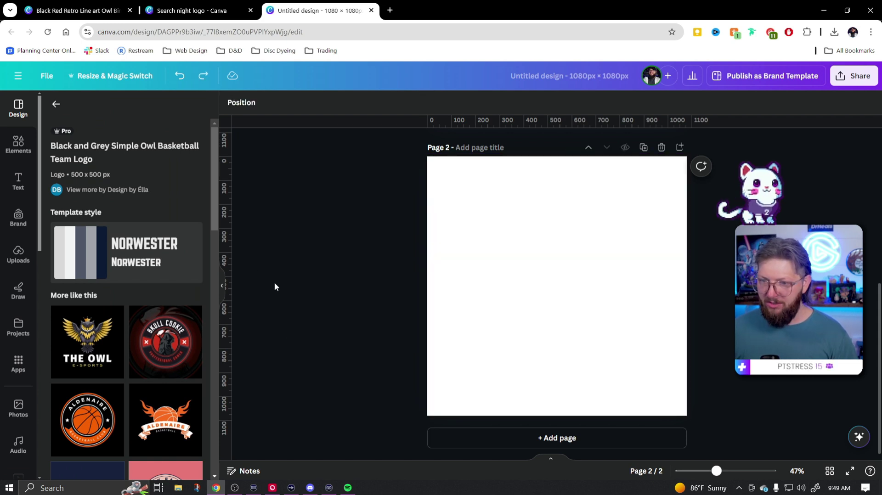
Step: Scroll further through the owl logo template results
left_click(56, 105)
scroll(147, 328, "down", 3)
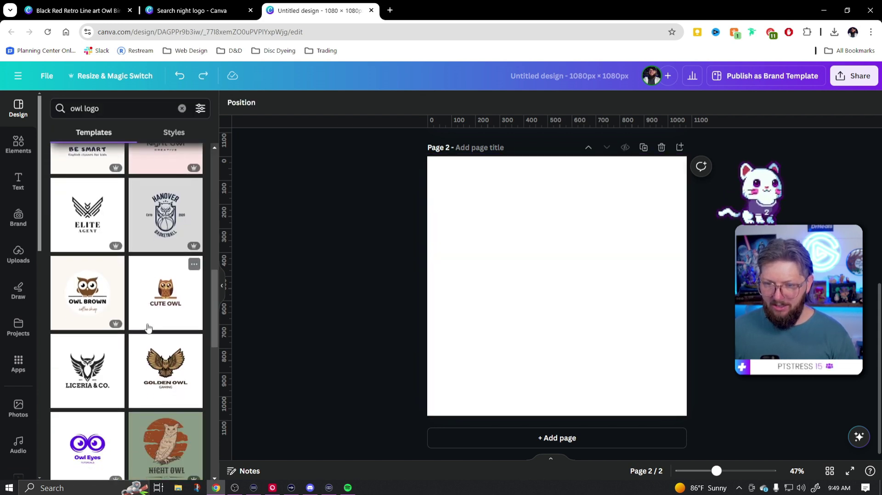
scroll(147, 328, "down", 4)
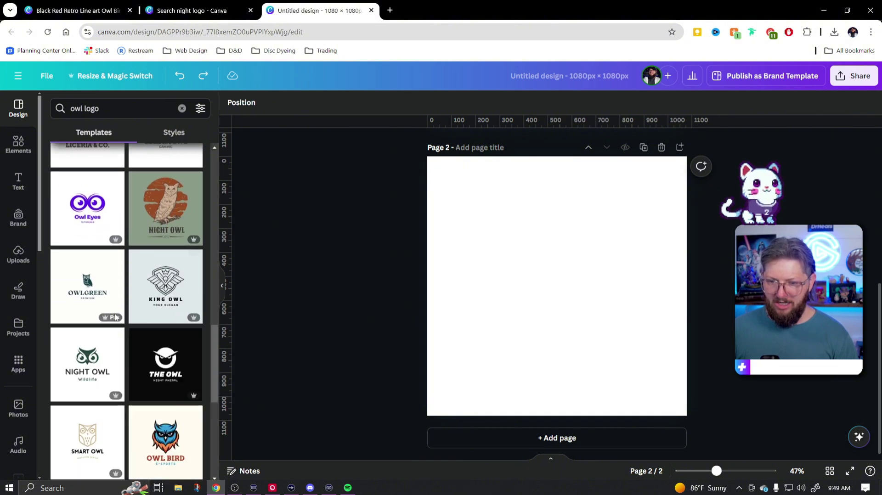
scroll(167, 343, "down", 3)
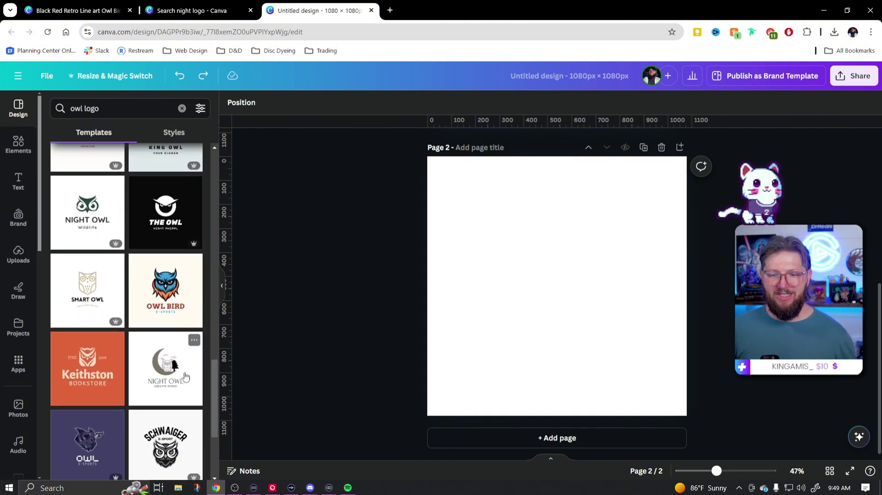
scroll(185, 376, "down", 1)
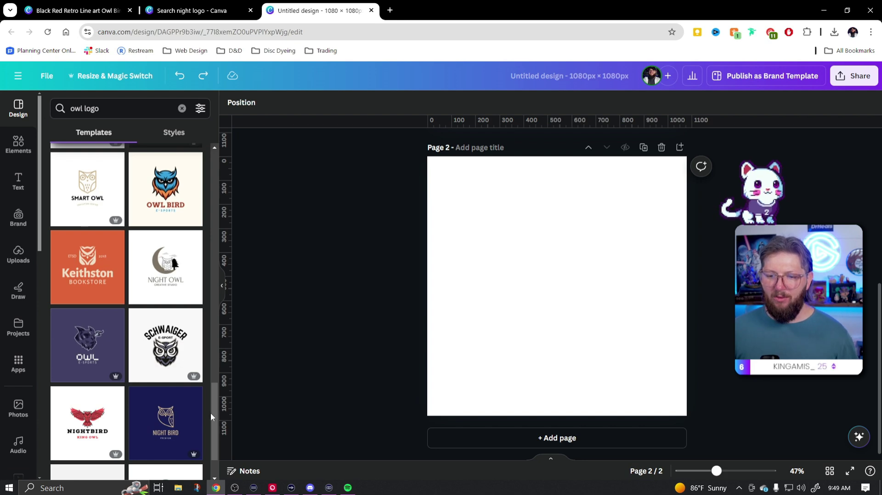
scroll(378, 374, "up", 5)
scroll(246, 397, "down", 5)
scroll(174, 385, "down", 2)
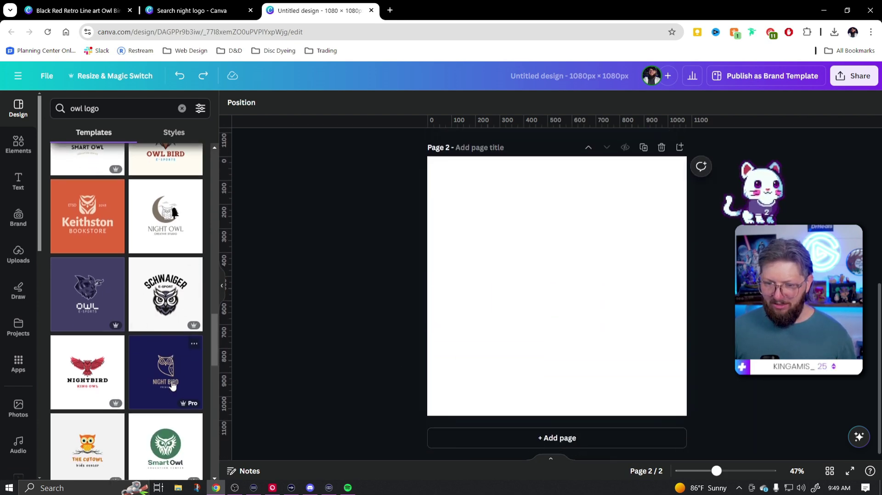
Step: Apply the NIGHTBIRD owl template to page 2 and retype its heading as NIGHTFLARE
left_click(85, 325)
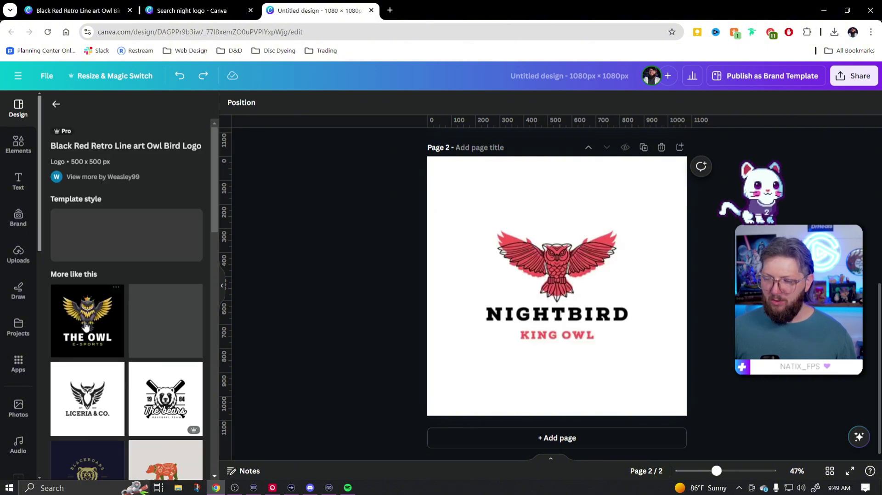
left_click(222, 287)
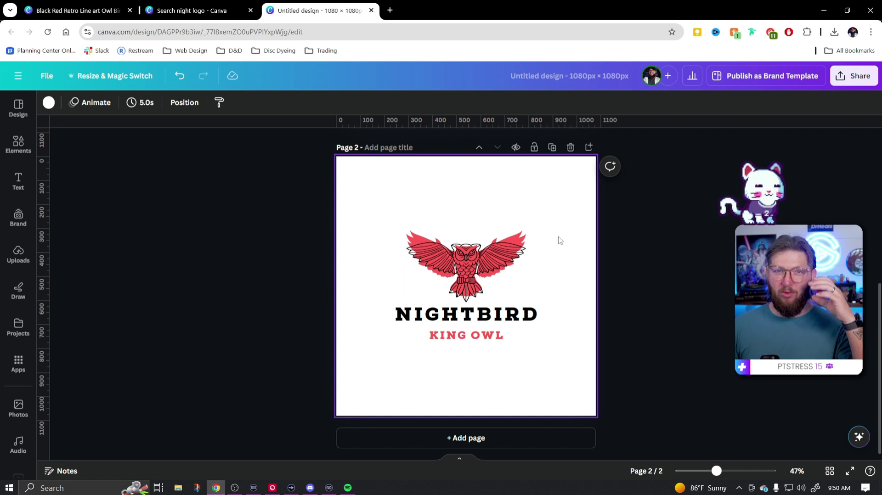
double_click(516, 315)
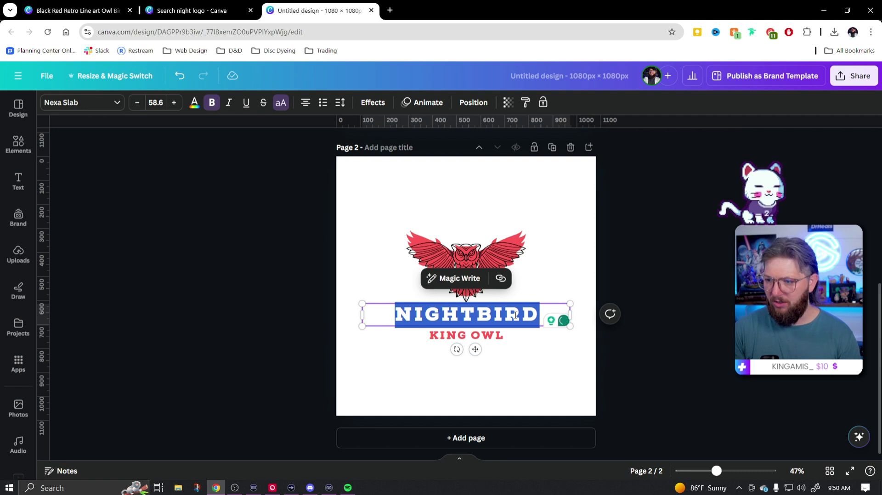
type("NIGHTFLARE")
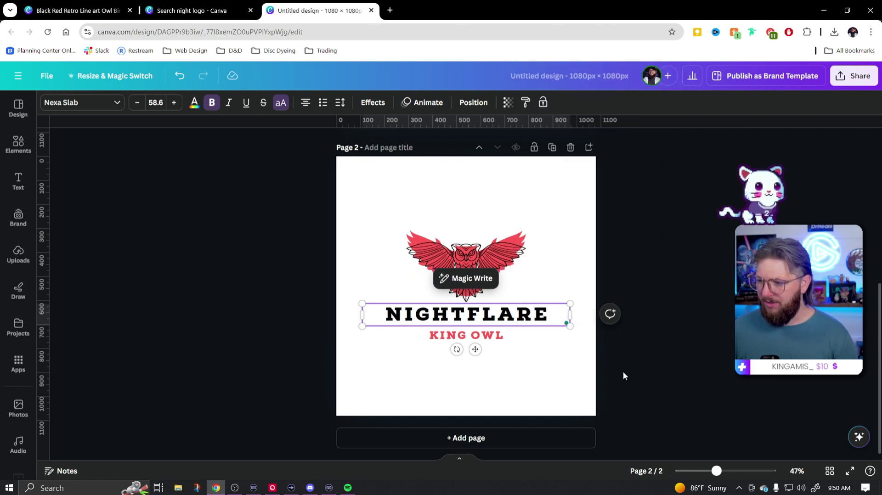
left_click(623, 371)
Step: Delete the KING OWL tagline beneath the heading
left_click(466, 335)
key("Delete")
left_click(559, 389)
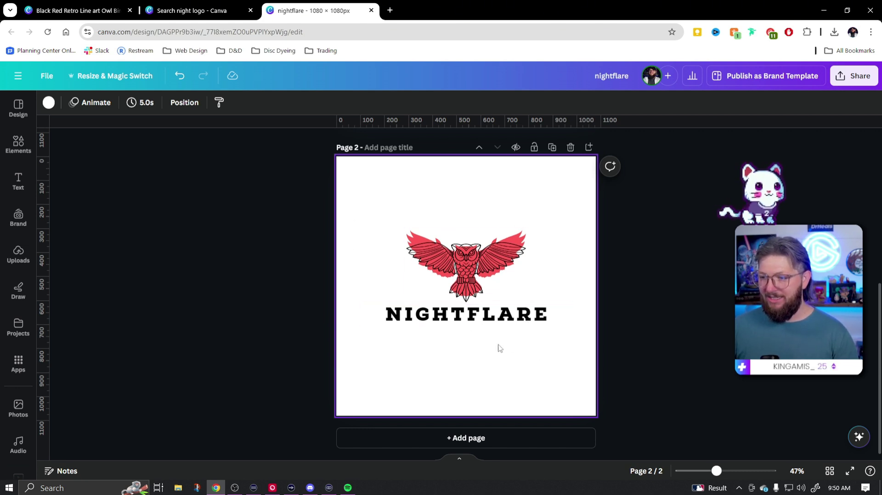
Step: Colour the word FLARE red (#ff5757) within the NIGHTFLARE heading
left_click(506, 321)
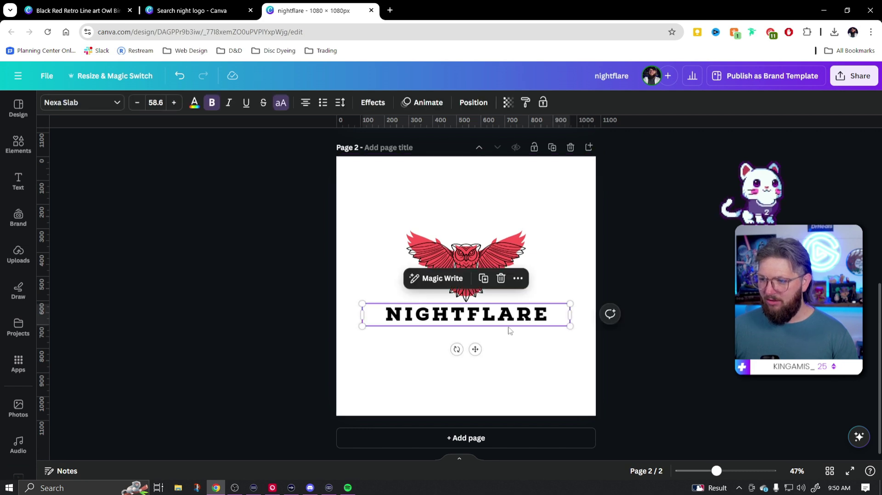
left_click(482, 320)
left_click(466, 320)
key("shift+Left")
key("shift+Left")
key("shift+Left")
key("shift+Left")
key("shift+Left")
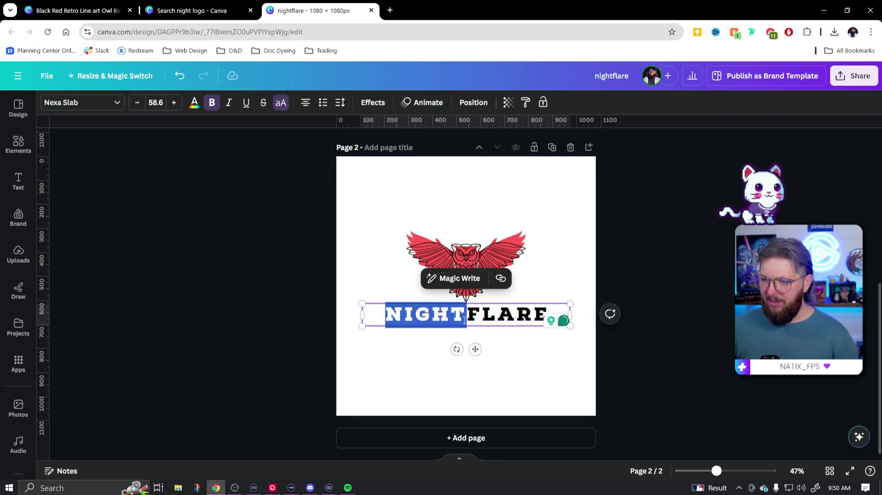
left_click(465, 320)
key("shift+Right")
key("shift+Right")
key("shift+Right")
key("shift+Right")
key("shift+Right")
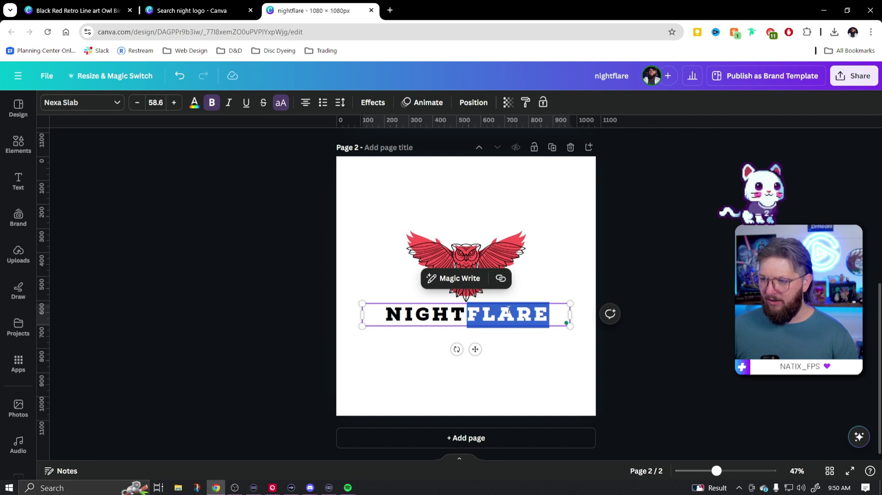
left_click(194, 103)
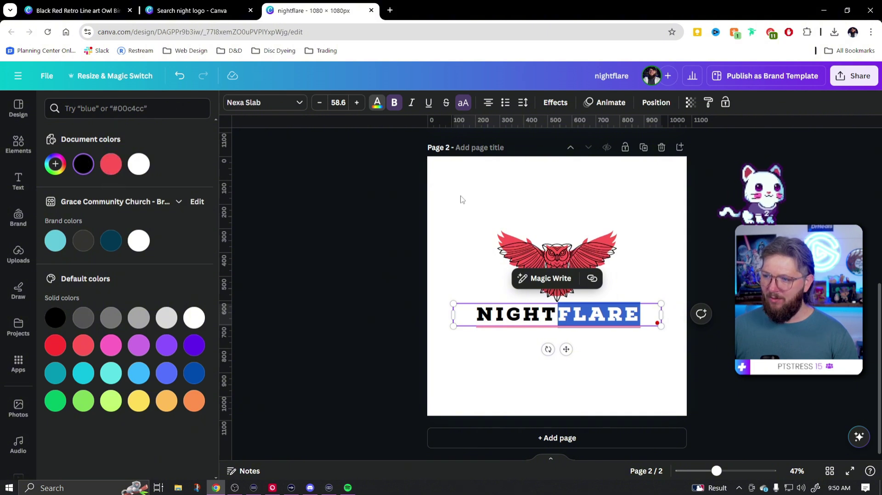
left_click(115, 173)
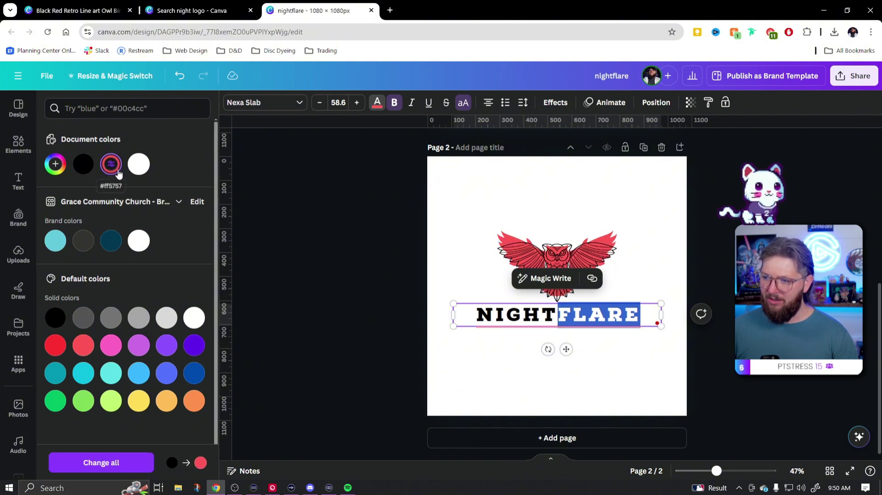
key("Escape")
left_click(379, 370)
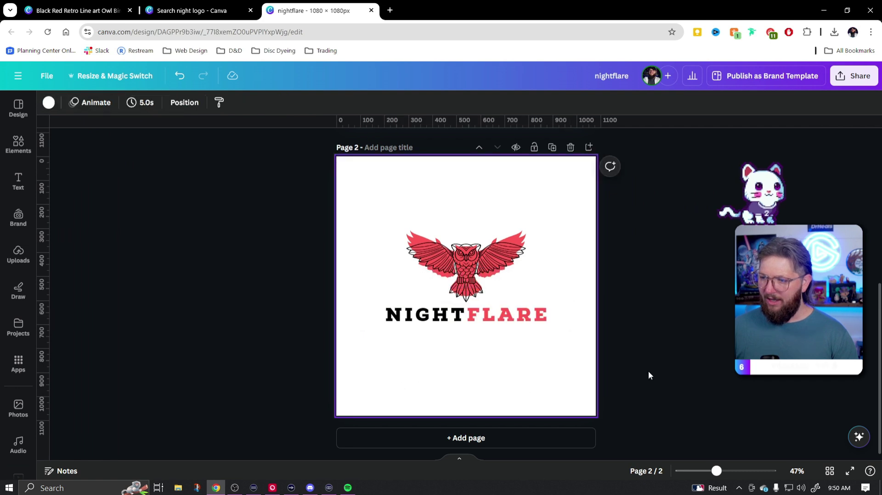
Step: Enlarge the owl and NIGHTFLARE heading together
left_click_drag(561, 354, 448, 239)
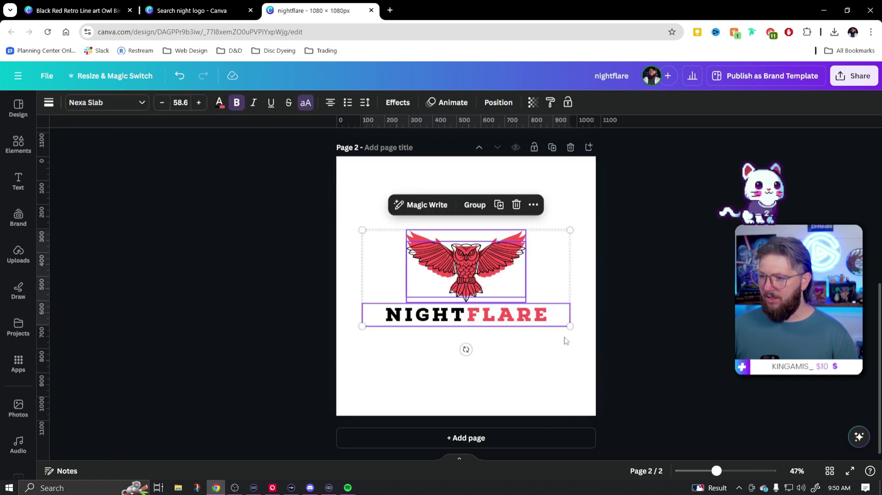
left_click_drag(571, 327, 581, 333)
left_click(653, 347)
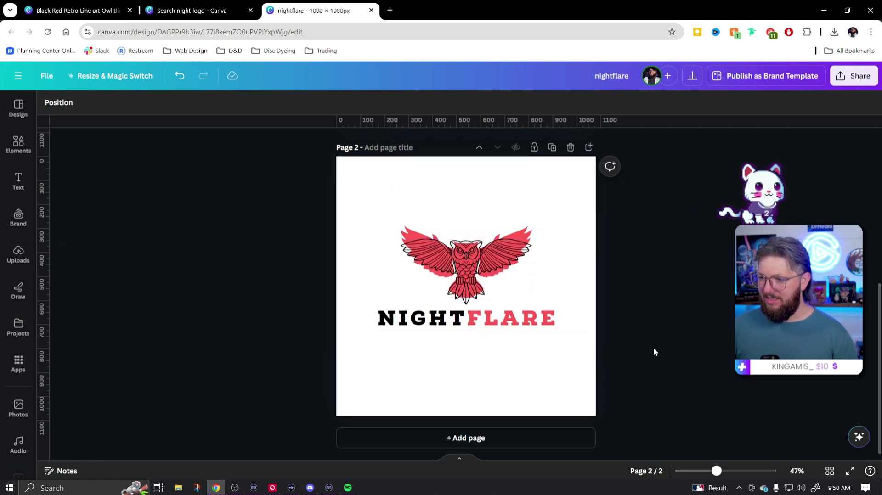
Step: Curve NIGHTFLARE downward at -29 beneath the owl, then add a blank third page
left_click(542, 321)
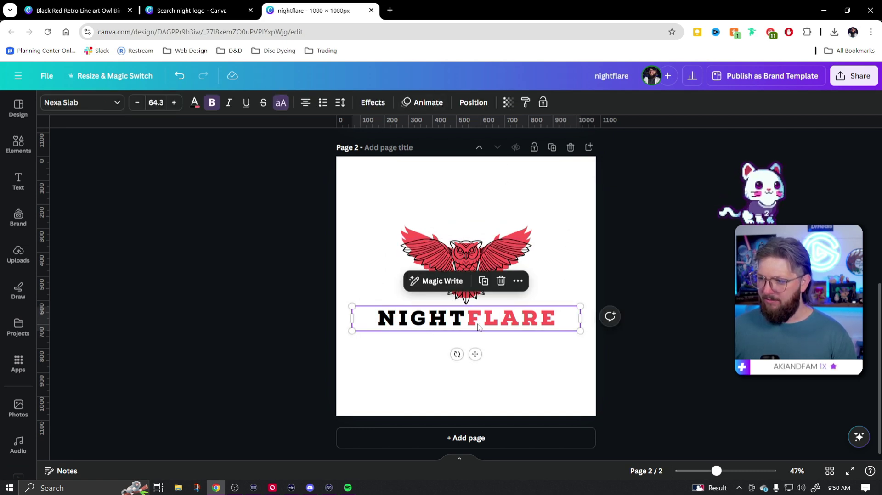
left_click(371, 102)
left_click(133, 452)
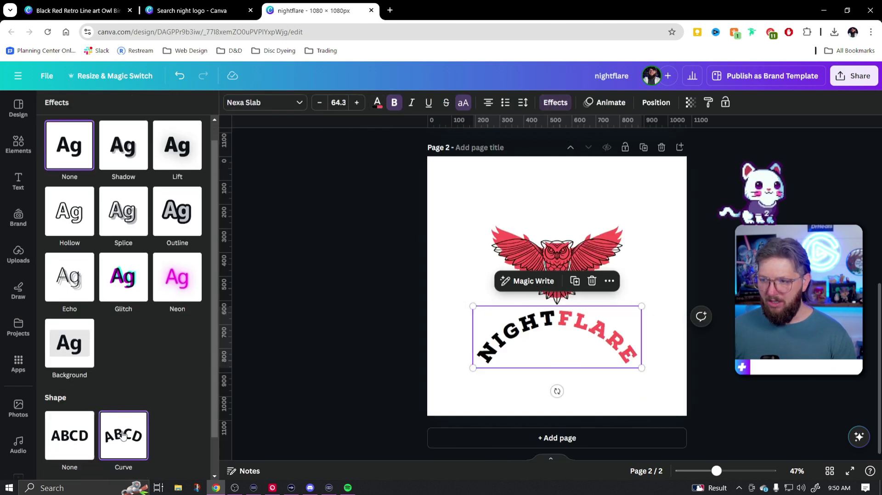
scroll(140, 420, "down", 2)
left_click_drag(143, 458, 70, 460)
left_click(322, 385)
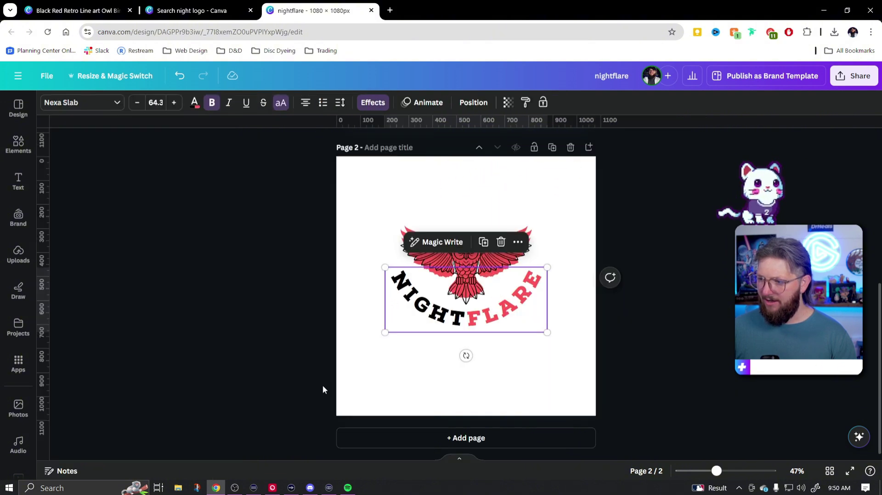
left_click_drag(504, 317, 504, 325)
left_click(652, 363)
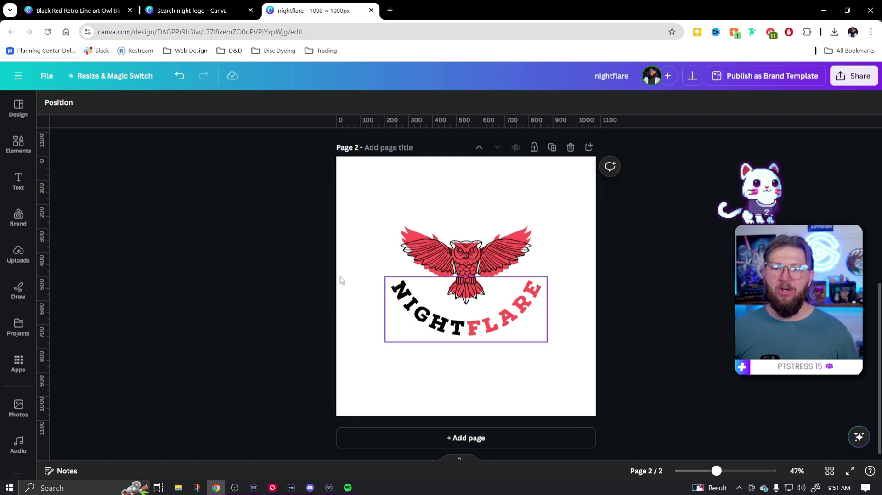
left_click(484, 441)
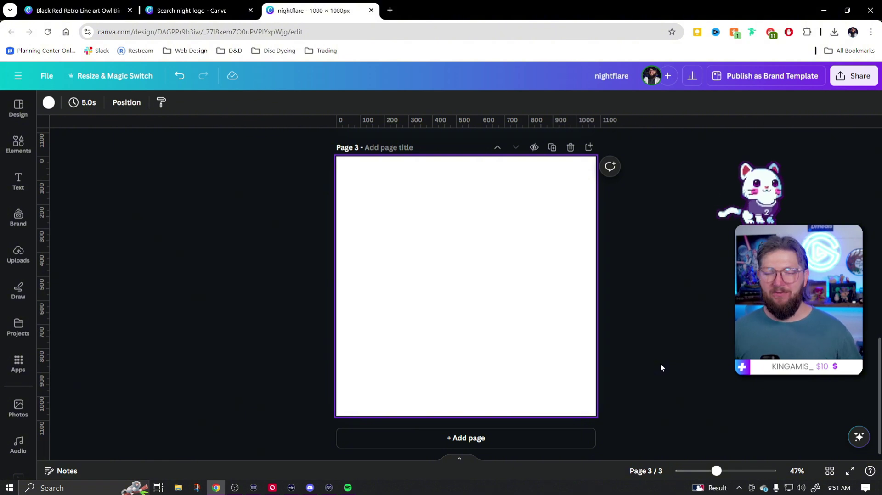
left_click(26, 108)
left_click(55, 104)
triple_click(103, 111)
type("chess logo")
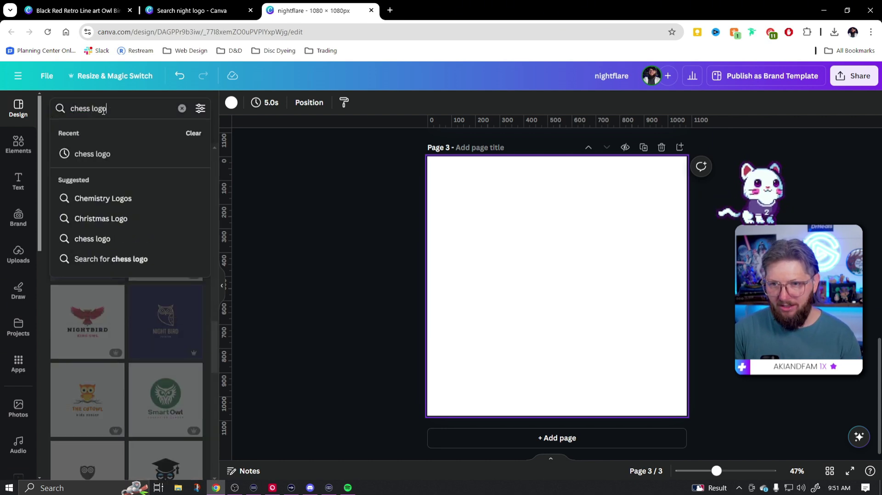
key("Return")
scroll(157, 379, "down", 3)
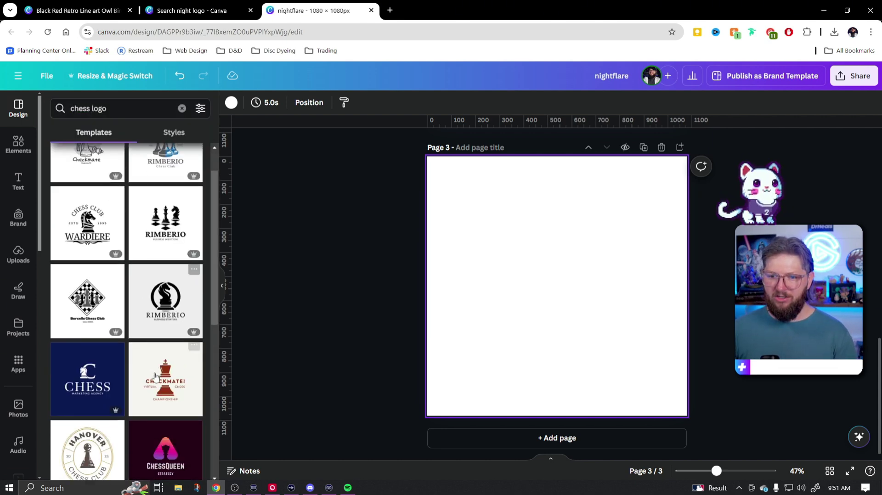
scroll(157, 379, "down", 3)
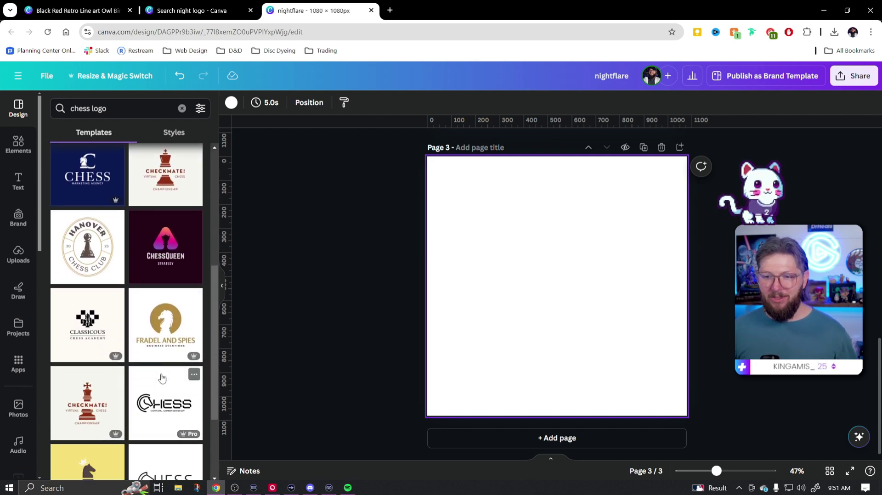
left_click(182, 108)
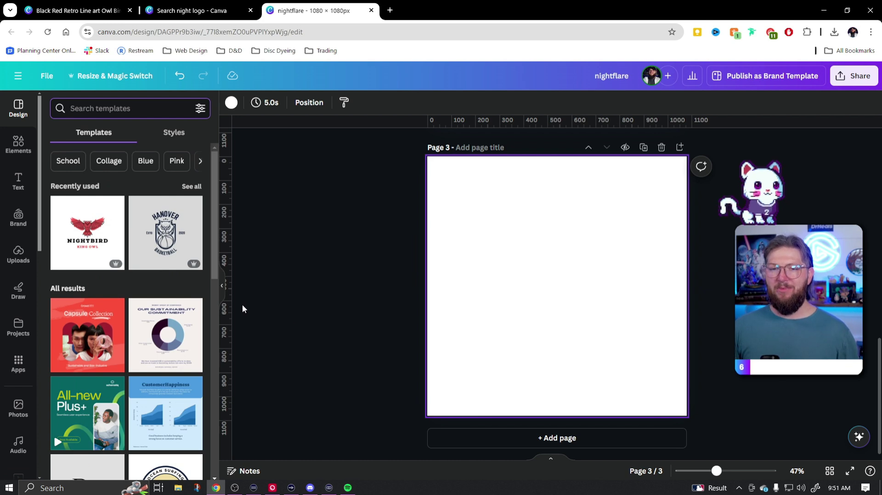
left_click(223, 285)
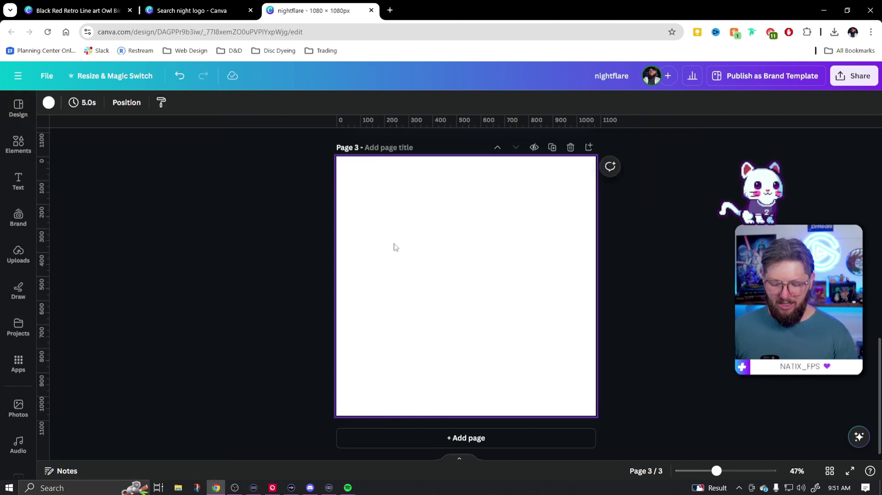
Step: Add a letter N to page 3, enlarged to size 378 and centred horizontally
key("t")
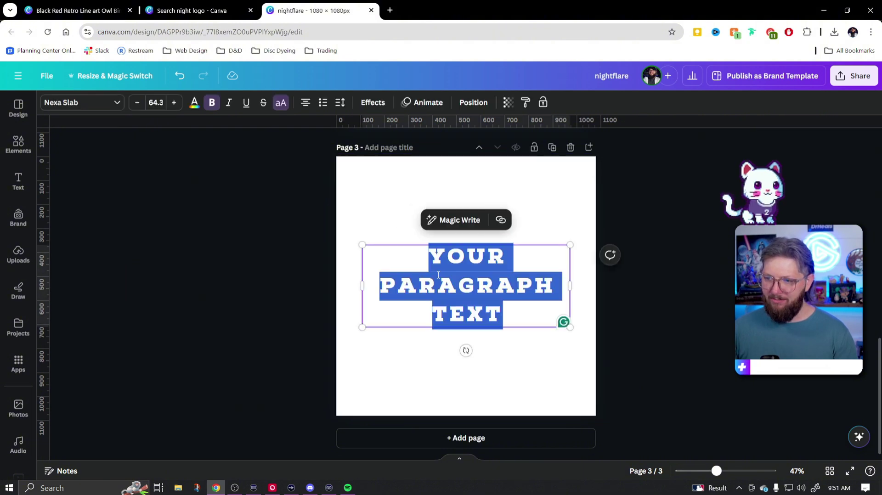
type("N")
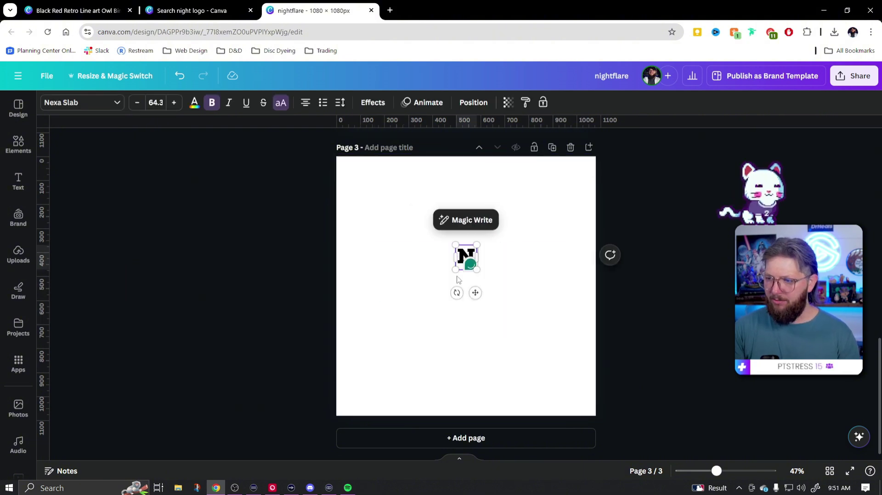
left_click_drag(475, 270, 543, 353)
left_click_drag(514, 312, 456, 281)
left_click_drag(486, 321, 522, 356)
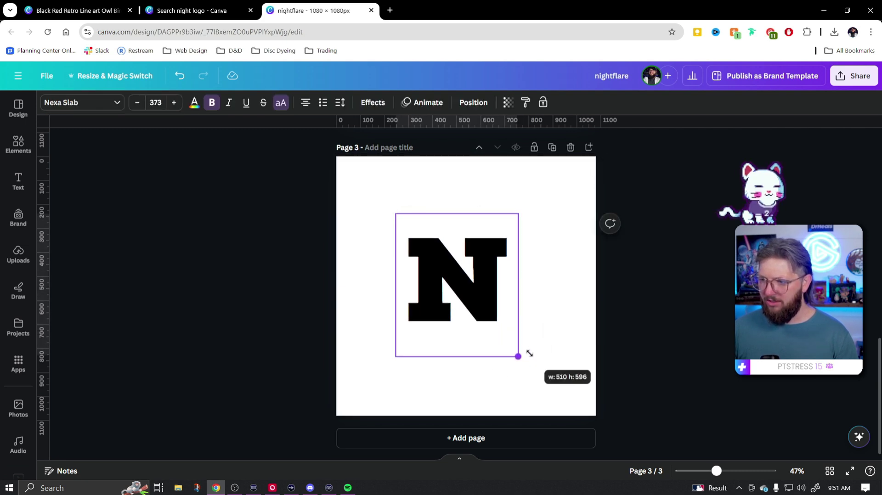
left_click_drag(492, 309, 498, 303)
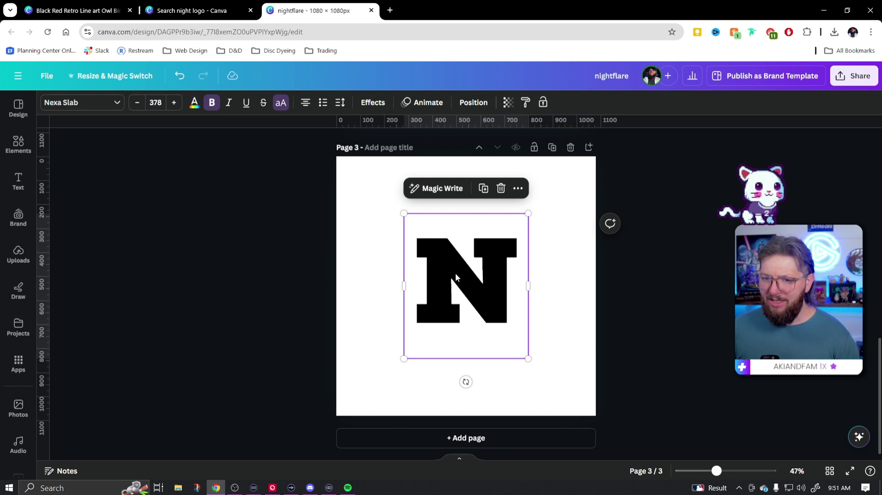
left_click(18, 181)
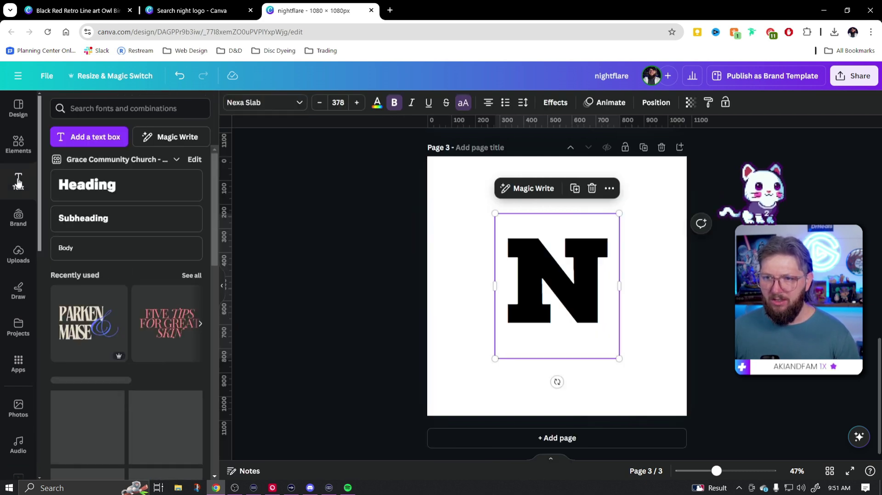
Step: Search fonts for 'class' and apply Lavonia Classy script to the N
left_click(256, 103)
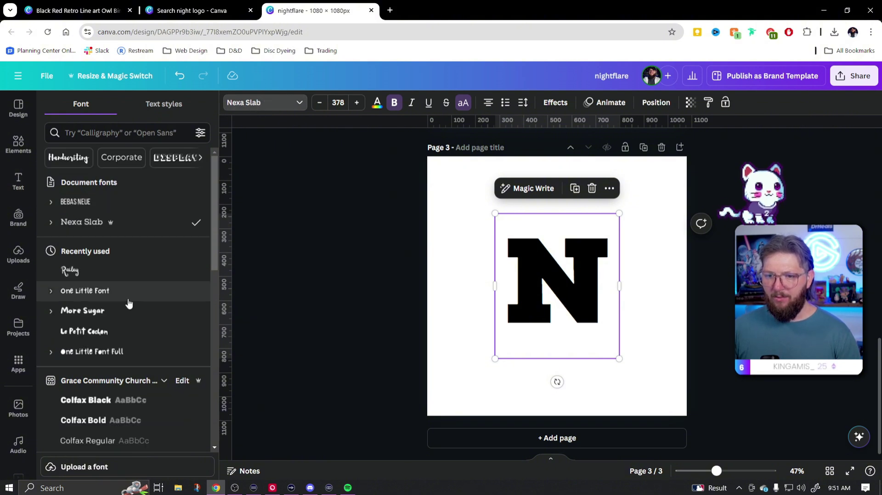
scroll(132, 358, "down", 2)
scroll(132, 358, "down", 10)
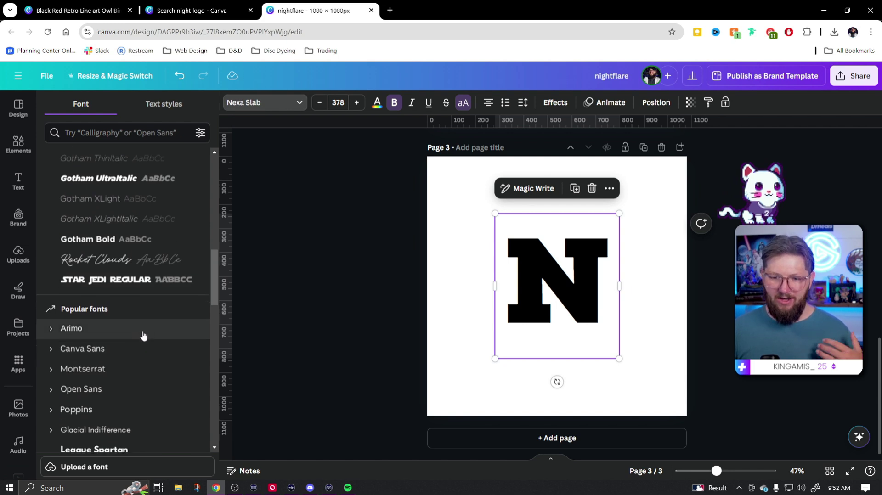
scroll(142, 322, "down", 3)
left_click(125, 134)
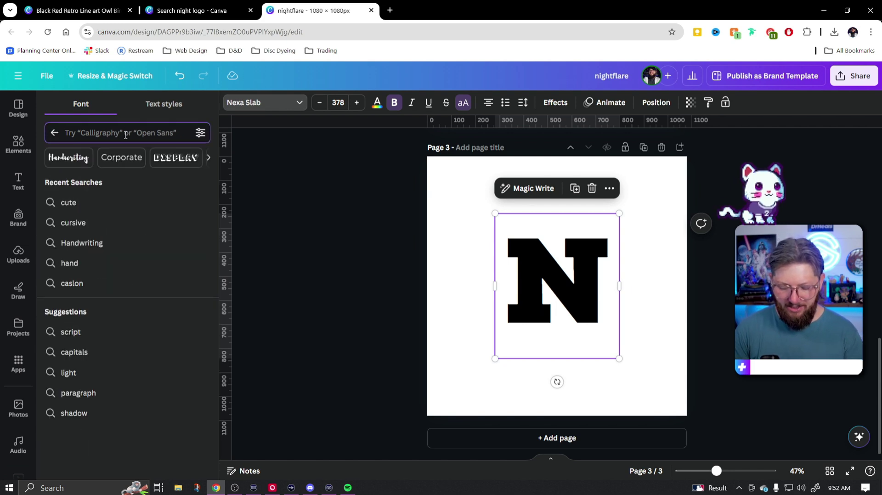
type("classy")
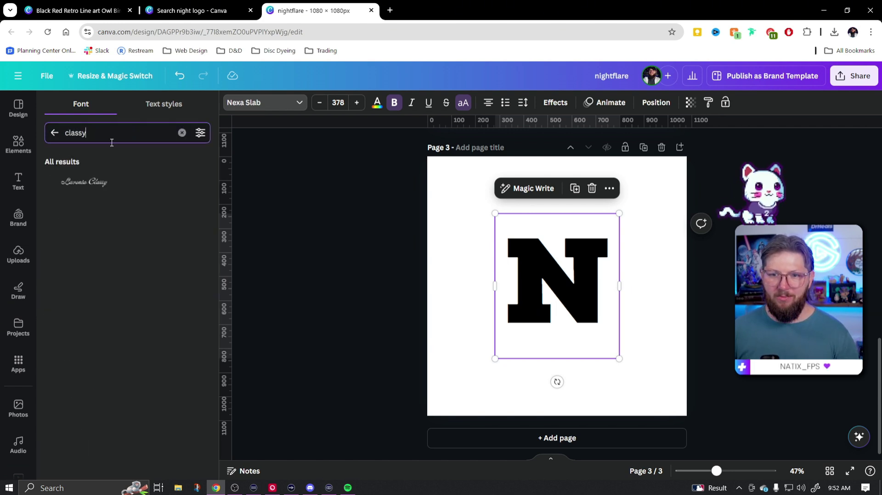
left_click(92, 182)
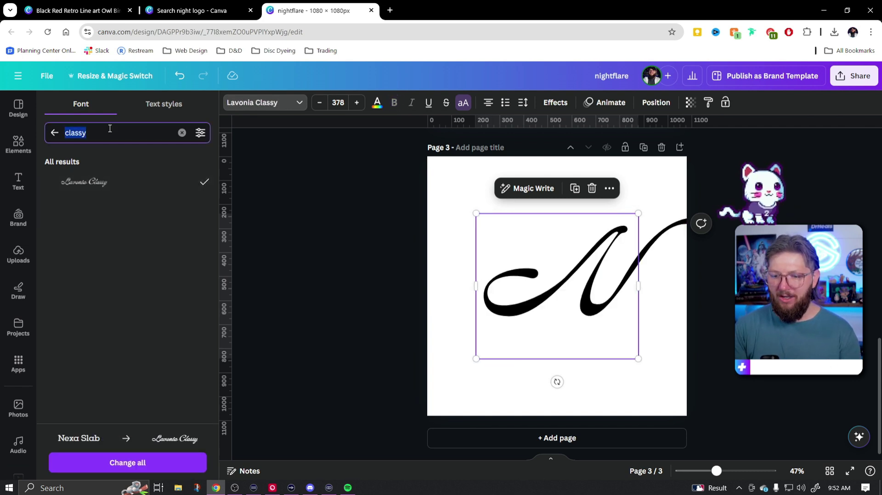
Step: Try the serif fonts DM Serif Display, Flatory Serif and The Seasons on the N
type("serif")
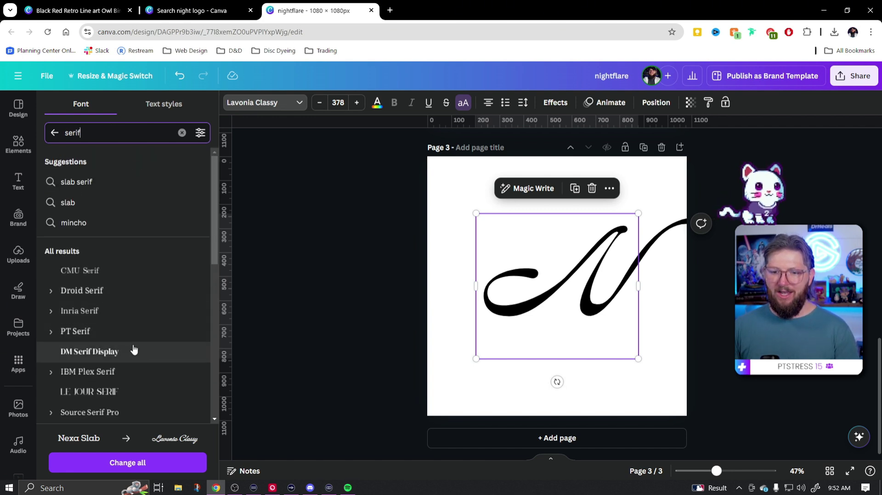
scroll(134, 350, "down", 2)
left_click(114, 304)
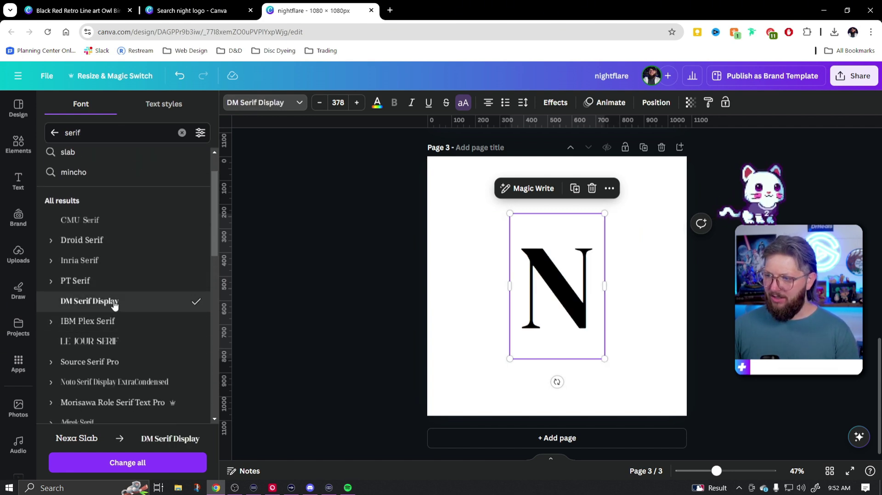
scroll(147, 317, "down", 6)
left_click(148, 272)
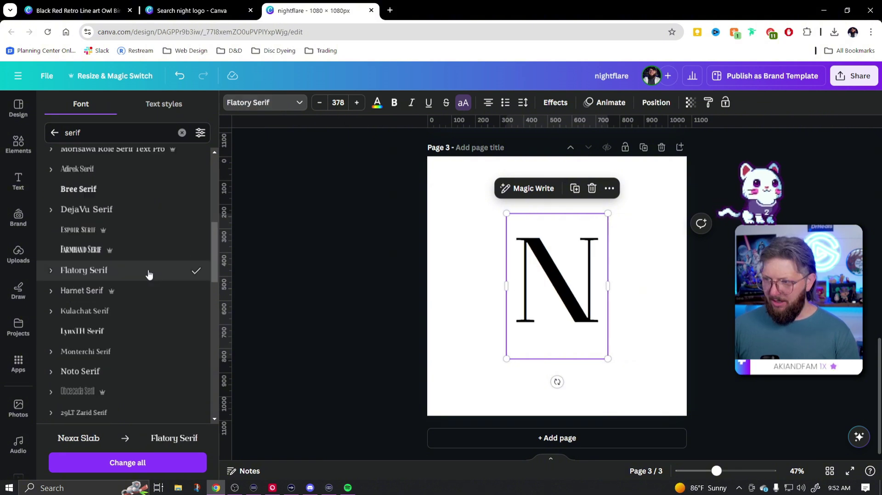
scroll(149, 287, "down", 7)
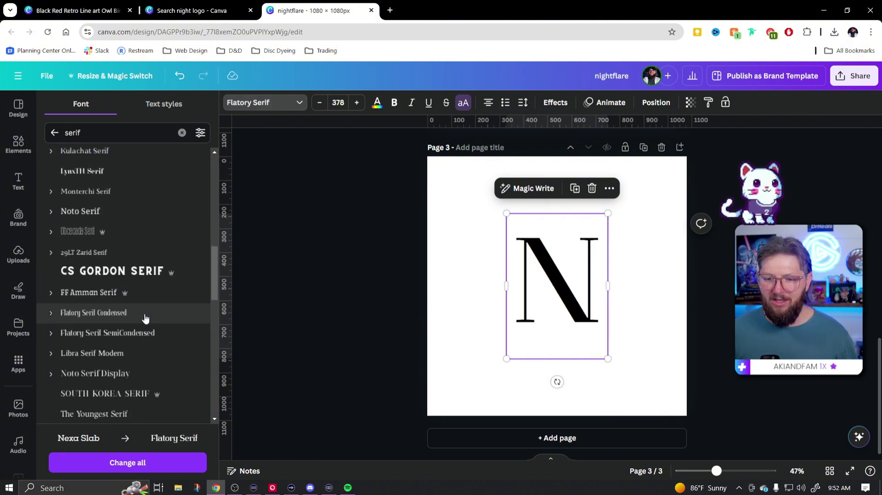
scroll(147, 317, "down", 6)
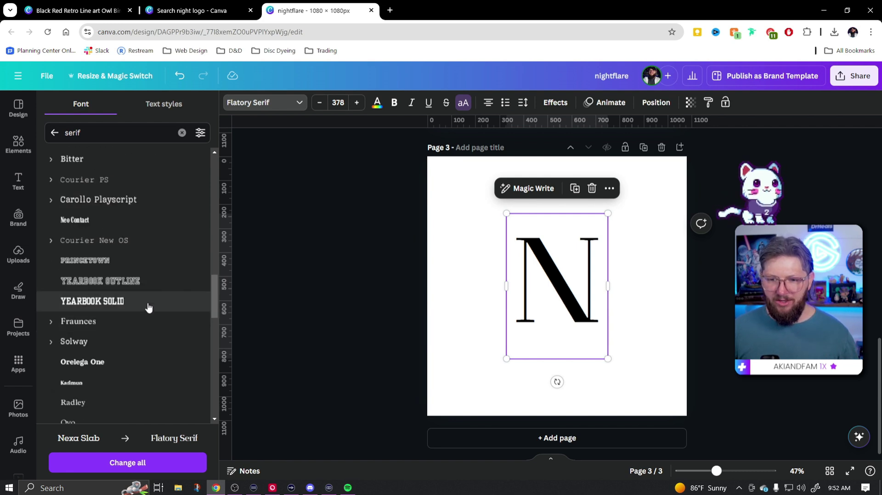
scroll(149, 311, "down", 1)
left_click(145, 295)
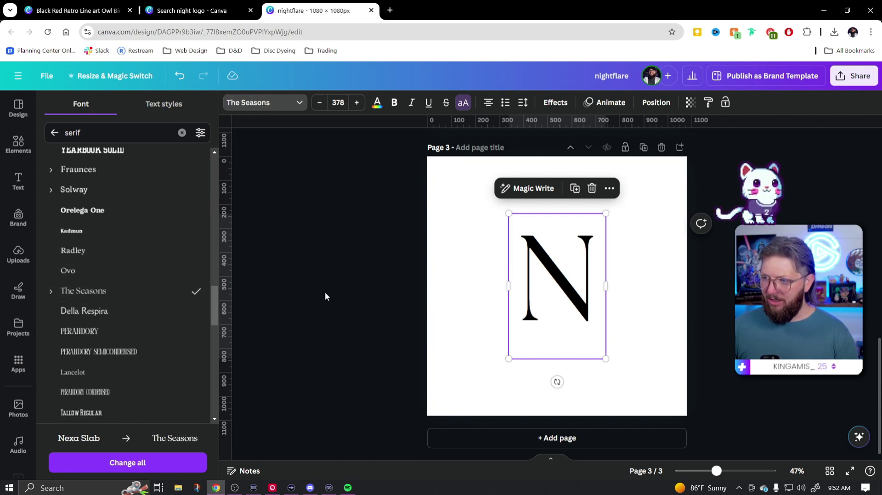
Step: Set the N in Playfair Display, enlarge it to size 595 and recentre it
left_click(182, 133)
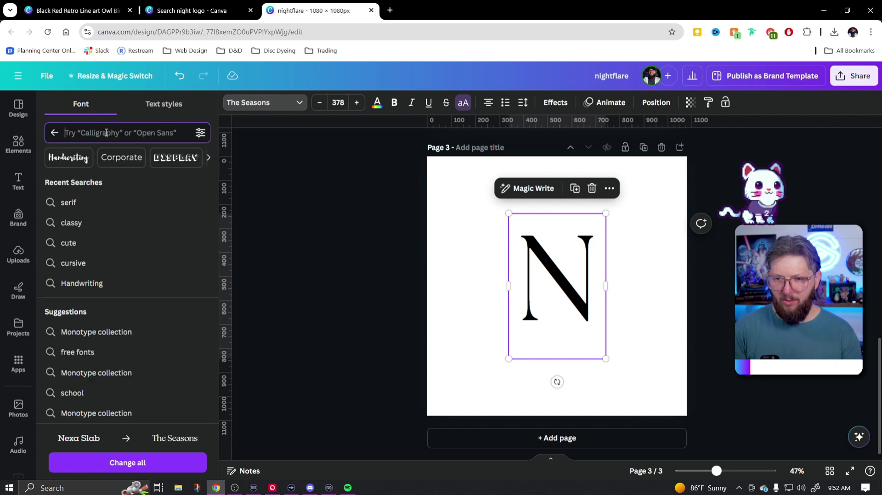
type("play")
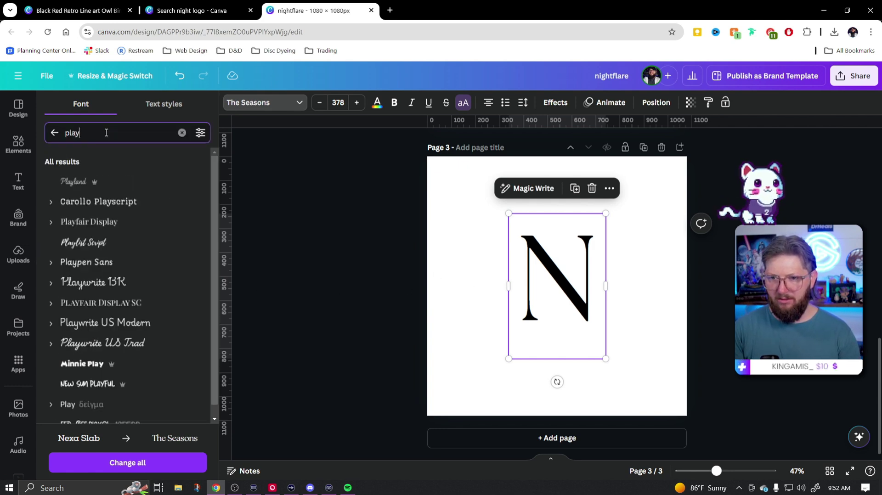
left_click(95, 222)
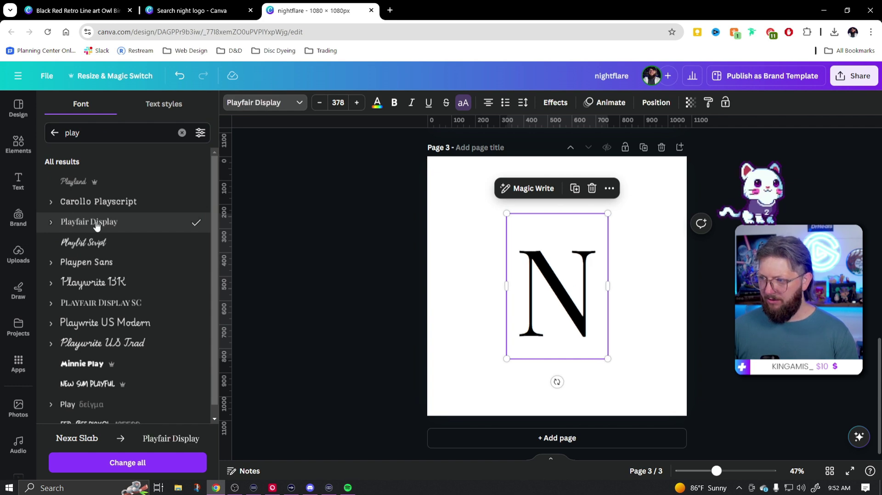
left_click(605, 302)
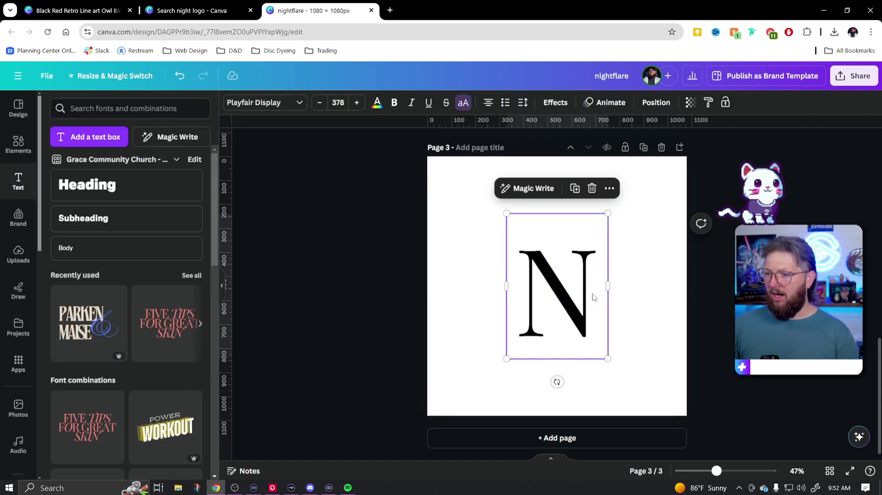
left_click_drag(608, 210, 646, 177)
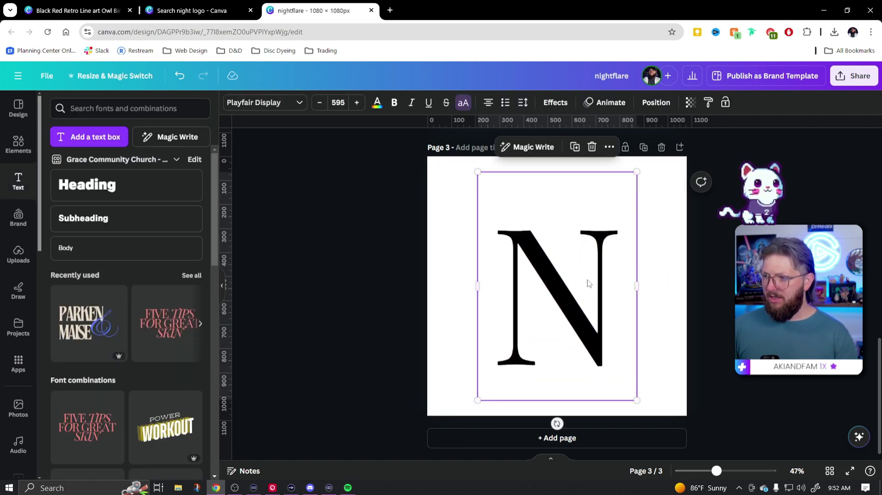
left_click_drag(592, 265, 588, 267)
left_click(666, 303)
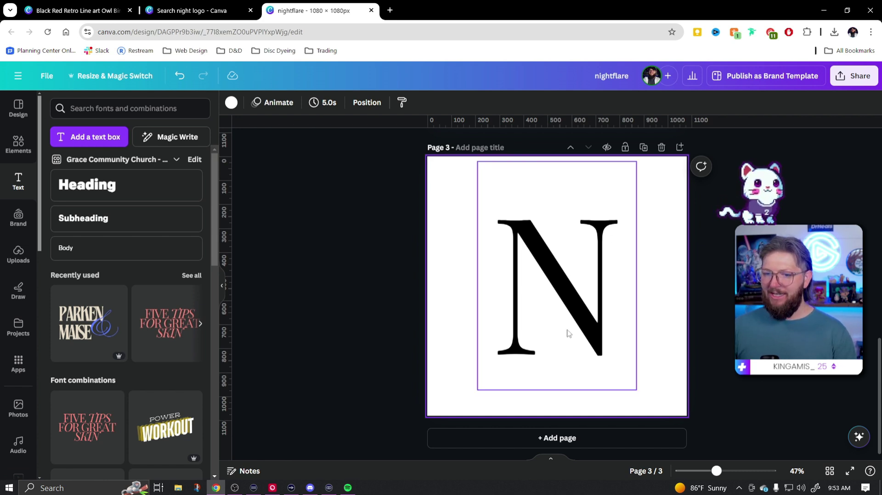
Step: Search Elements for 'chess piece' and show all matching graphics
left_click(18, 144)
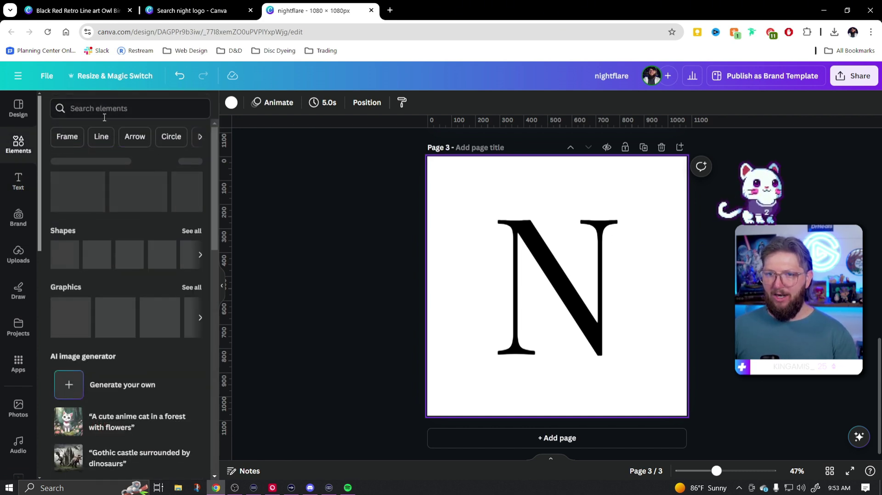
left_click(105, 110)
type("chess piece")
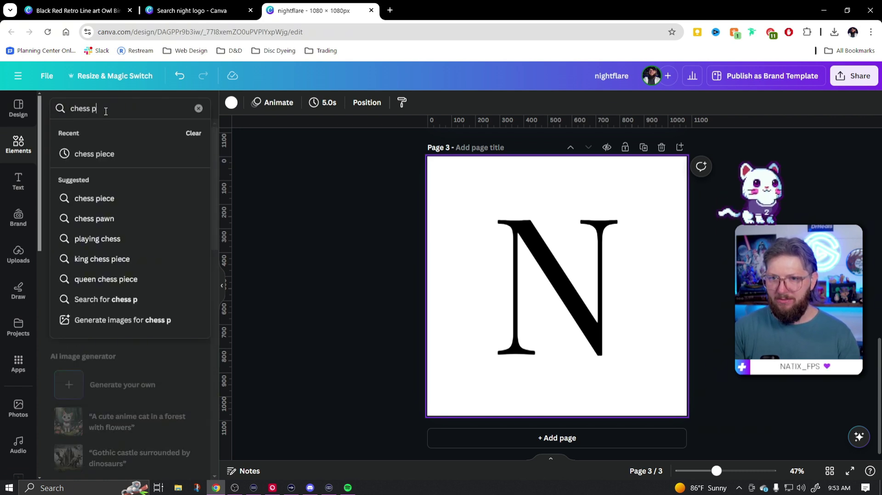
key("Return")
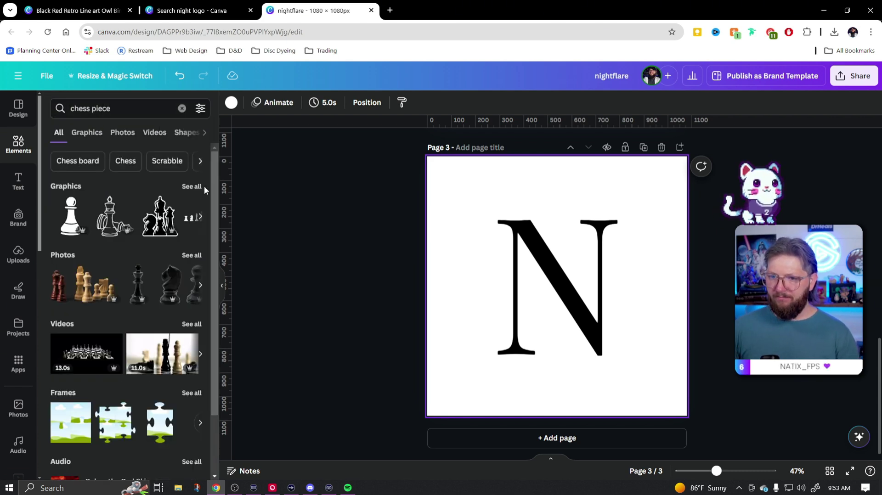
left_click(194, 185)
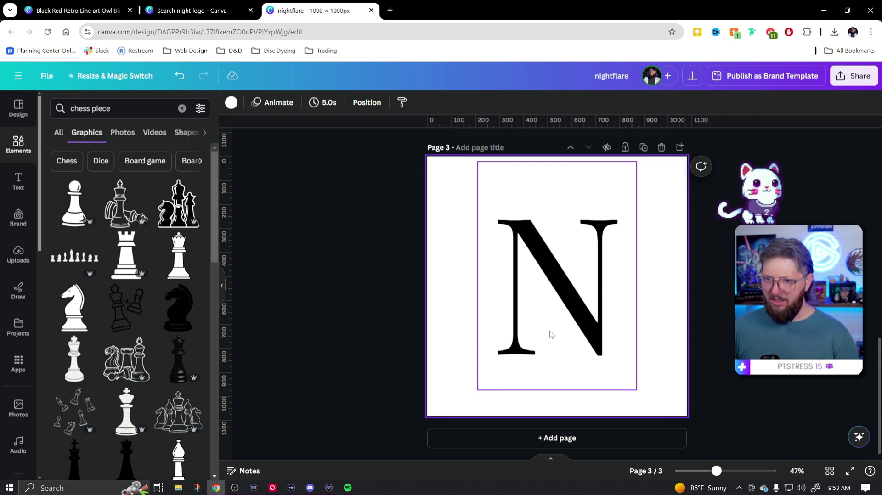
scroll(147, 308, "down", 3)
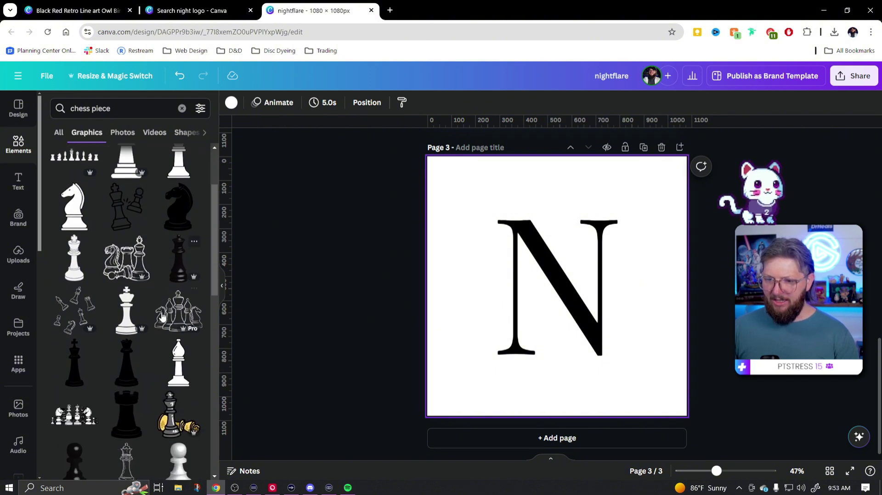
scroll(182, 328, "down", 1)
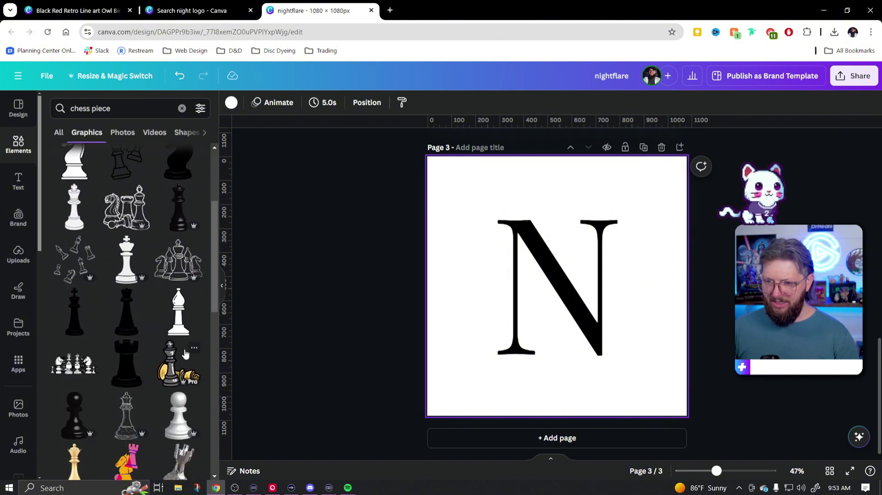
Step: Try a white bishop graphic over the N's left stem, then delete it
left_click(178, 313)
left_click_drag(560, 278, 518, 297)
left_click_drag(540, 254, 546, 241)
left_click_drag(523, 277, 520, 278)
left_click(616, 381)
left_click(673, 374)
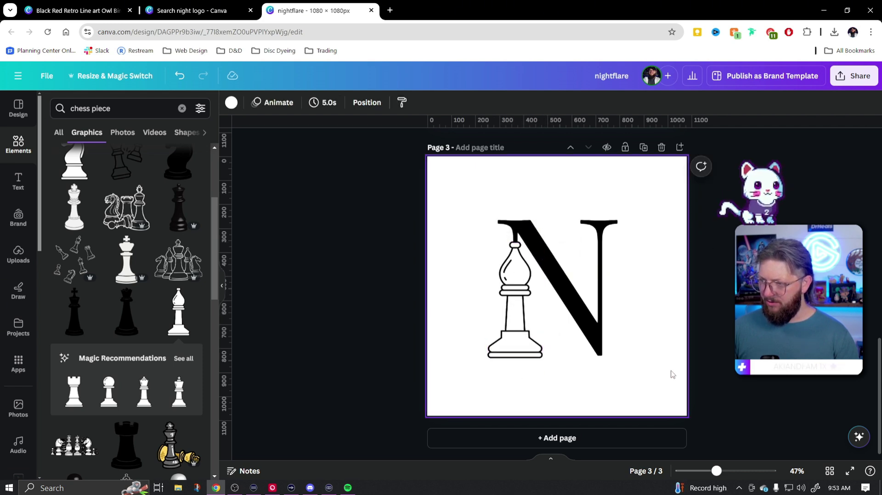
left_click(534, 342)
key("Delete")
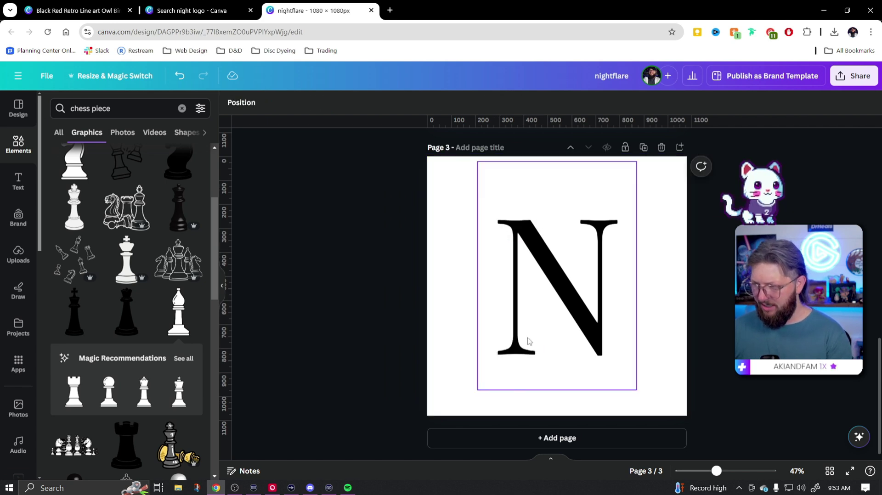
Step: Add the black king graphic, enlarged and placed over the N's left stem
left_click(129, 261)
left_click_drag(562, 301, 518, 319)
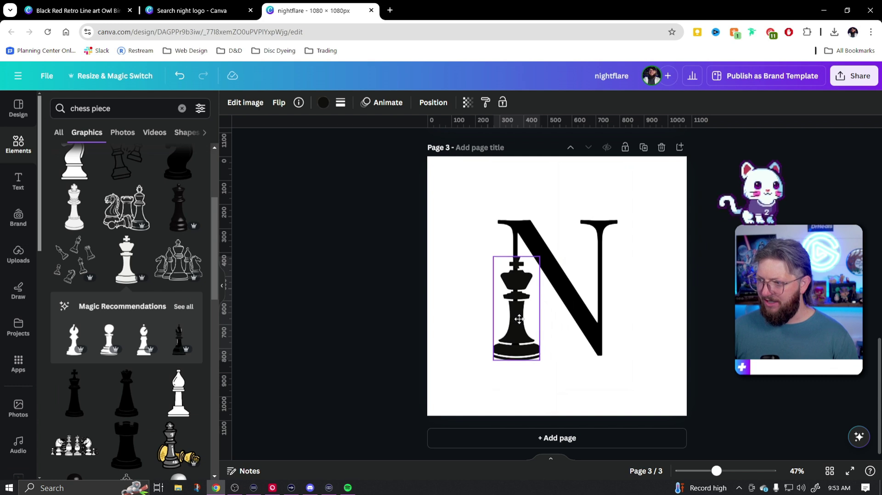
left_click_drag(540, 255, 546, 242)
left_click_drag(526, 277, 521, 277)
left_click(671, 350)
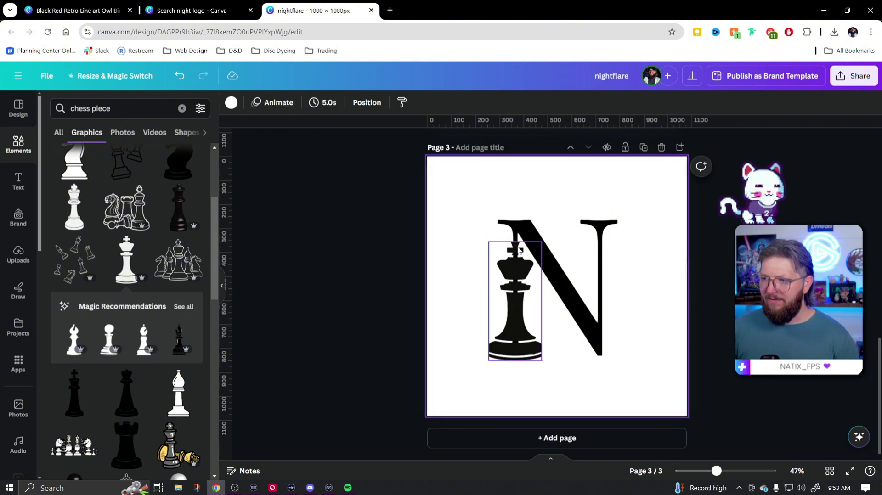
left_click(29, 146)
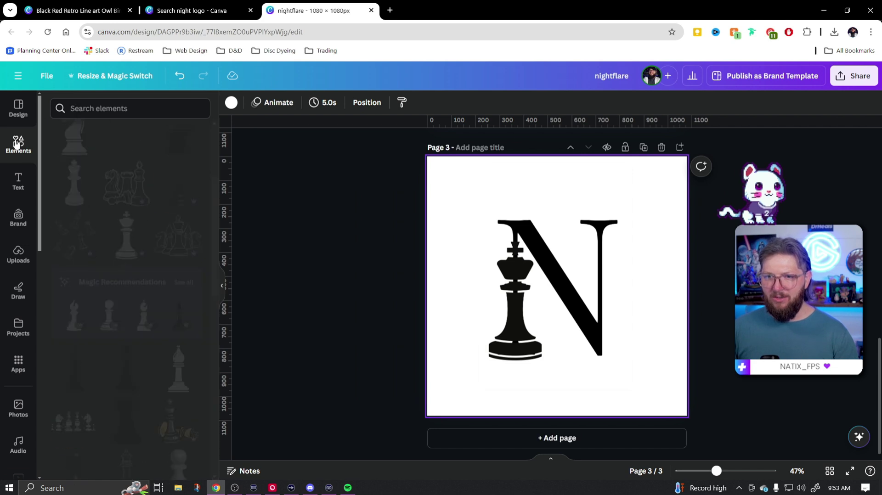
left_click(63, 266)
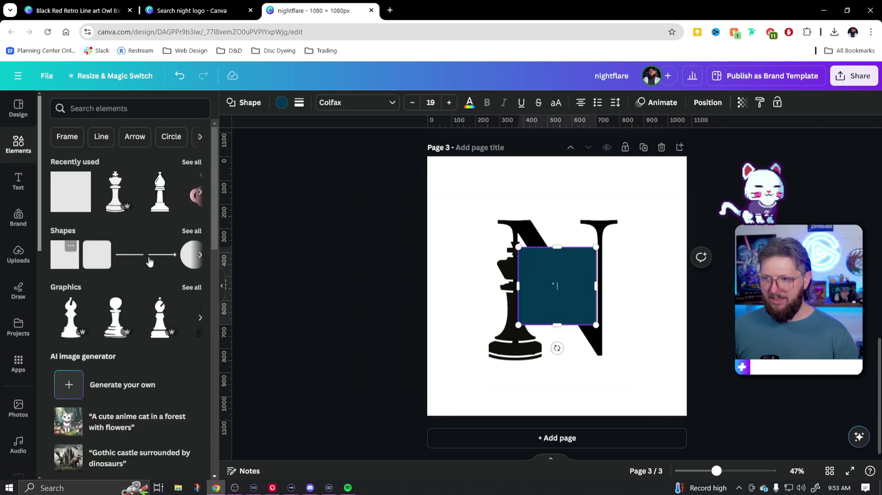
left_click_drag(562, 299, 510, 280)
left_click_drag(517, 318, 516, 360)
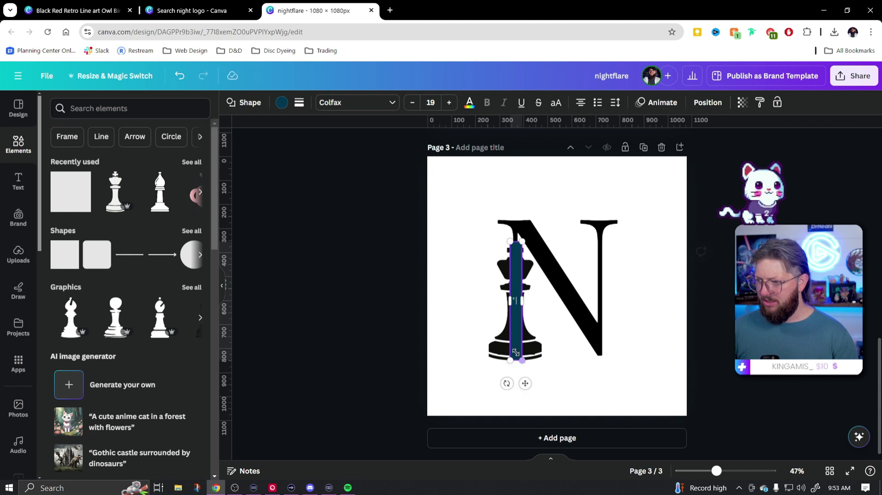
left_click(281, 102)
left_click(66, 197)
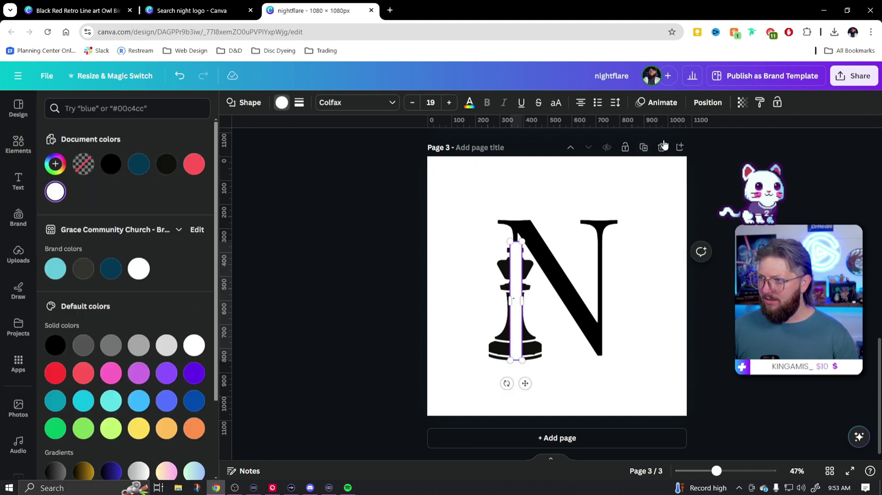
left_click(708, 104)
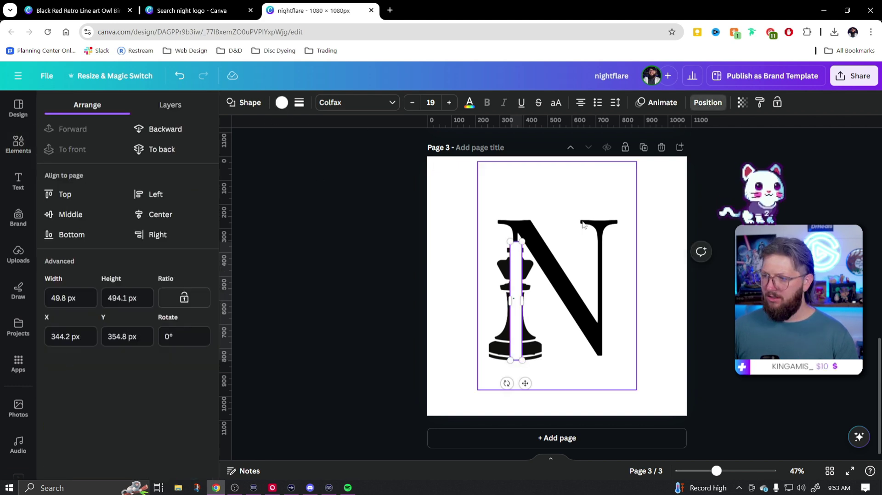
left_click(164, 130)
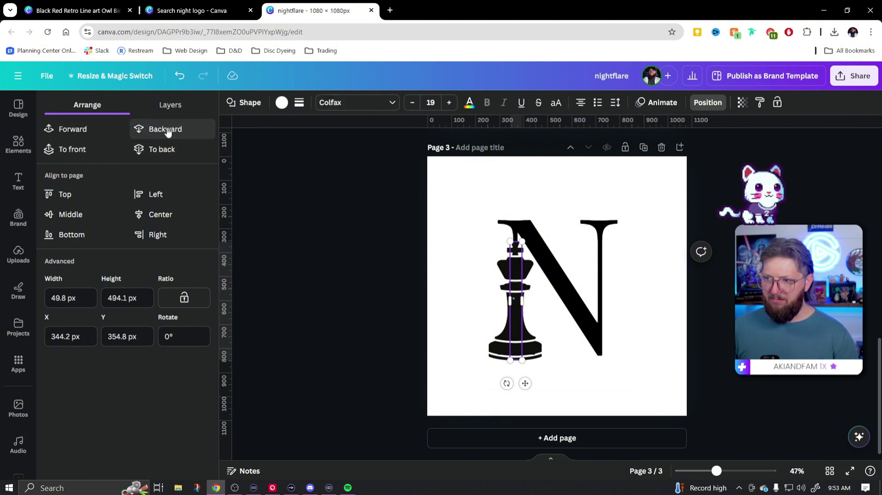
left_click(355, 255)
left_click(528, 286)
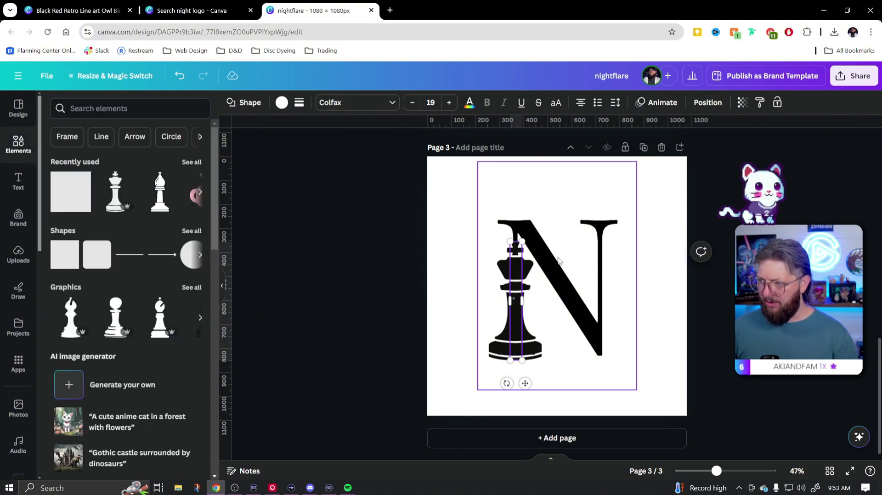
left_click_drag(719, 472, 748, 472)
scroll(510, 358, "up", 3)
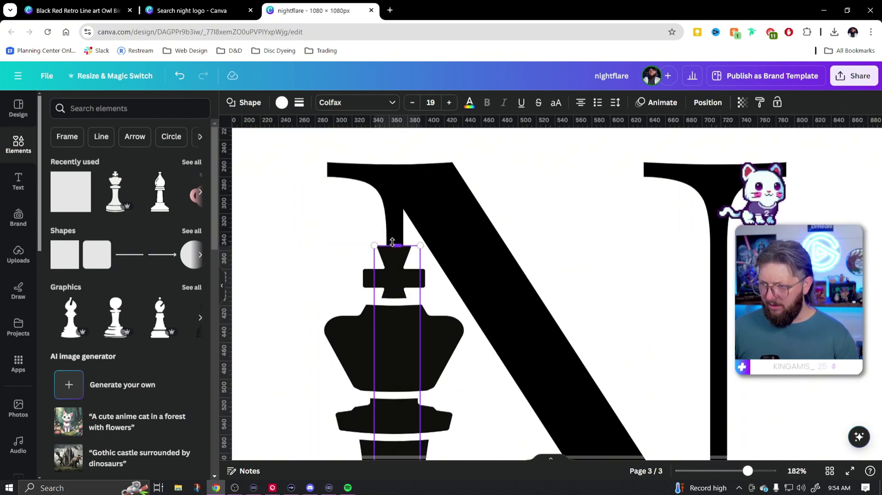
left_click_drag(397, 245, 397, 238)
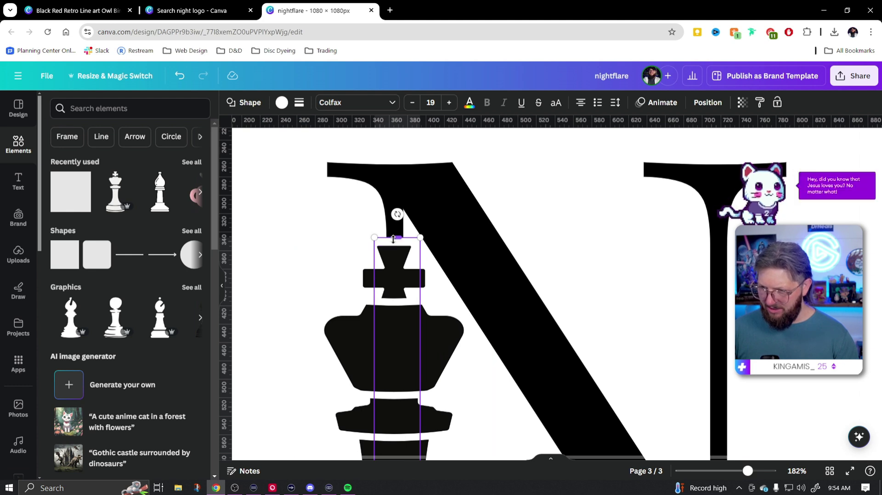
left_click_drag(397, 238, 395, 239)
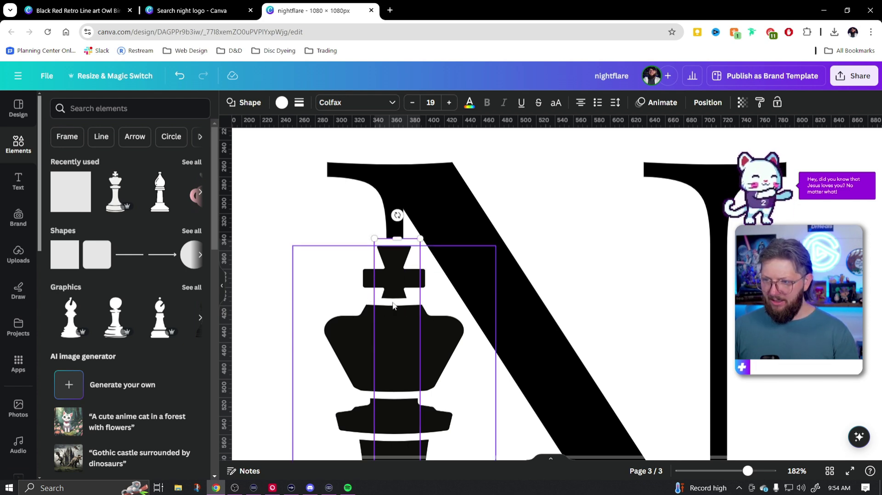
scroll(394, 366, "down", 2)
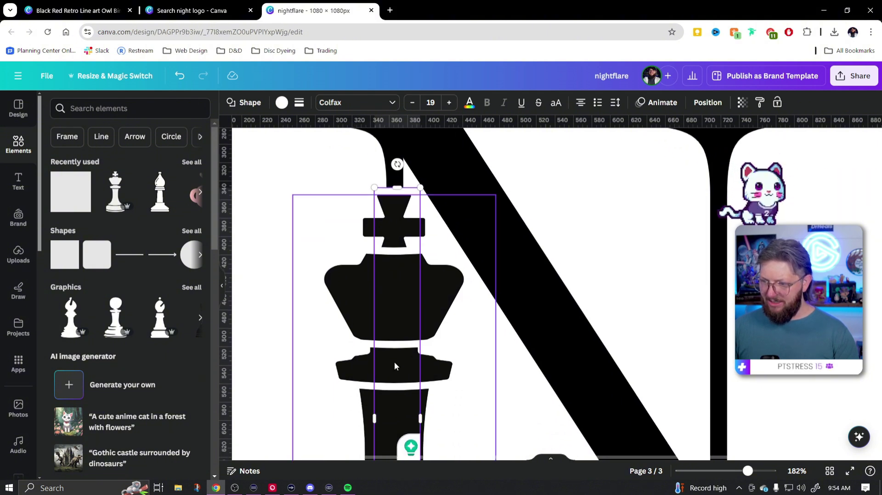
left_click(325, 209)
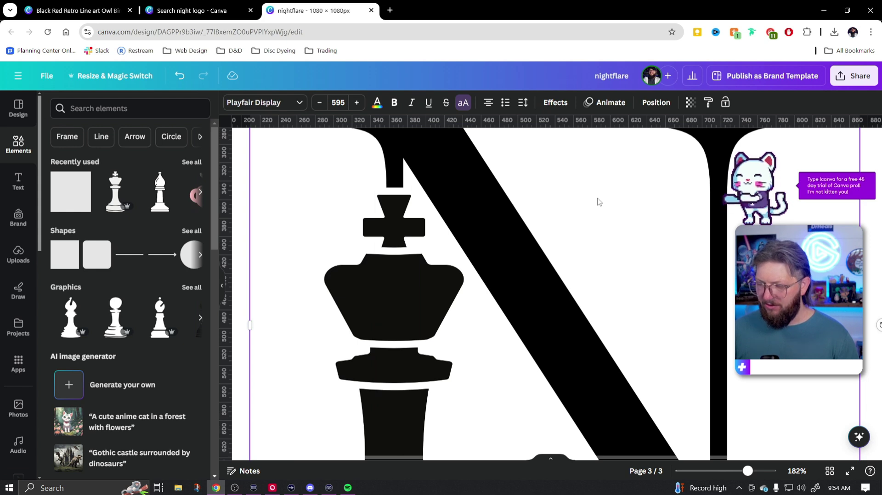
scroll(404, 248, "down", 8)
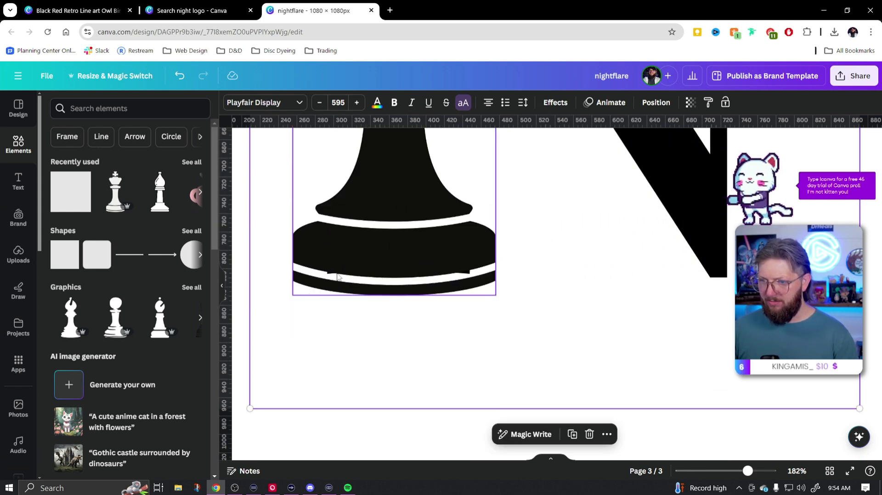
Step: Add a square and reshape it into a roughly 200×30 bar across the king's base
left_click(66, 261)
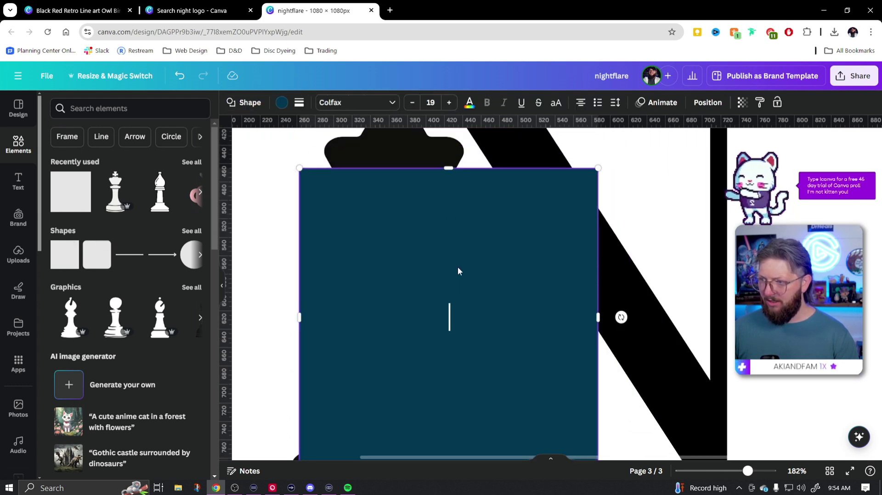
mouse_move(450, 170)
left_mouse_down()
mouse_move(449, 384)
mouse_move(449, 178)
left_mouse_up()
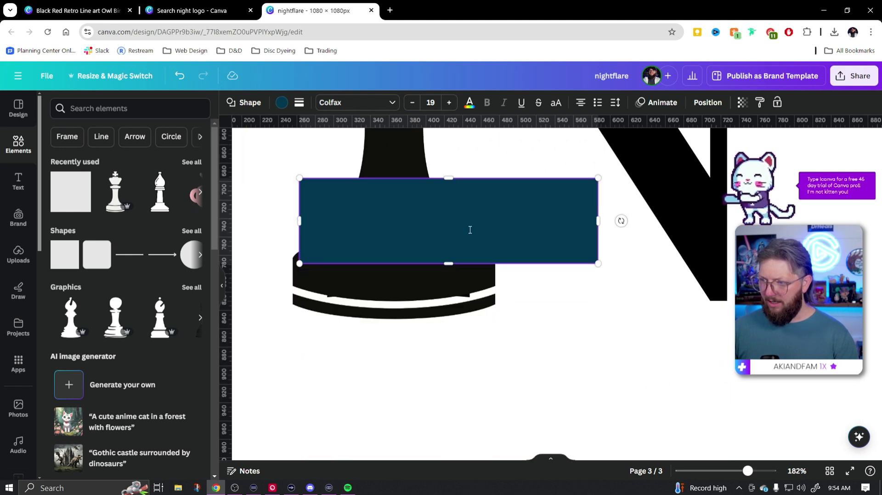
left_click_drag(476, 211, 480, 274)
left_click_drag(452, 239, 462, 286)
left_click_drag(452, 324, 451, 313)
left_click_drag(601, 299, 473, 296)
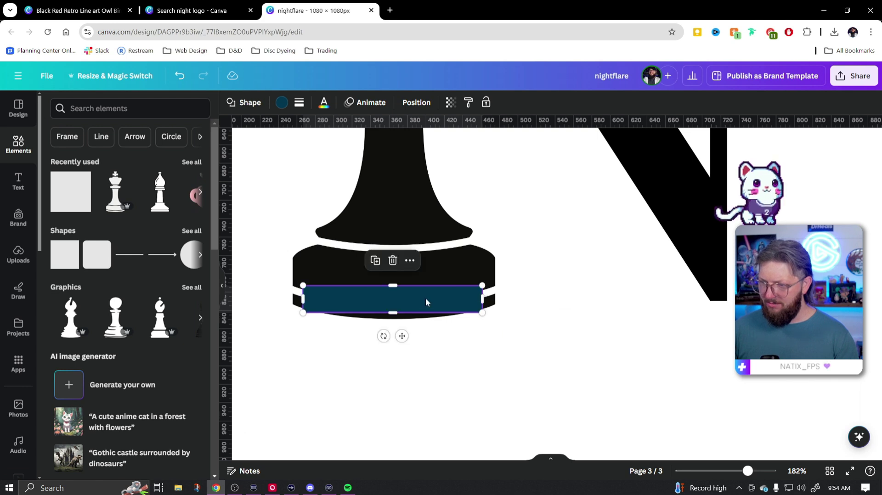
Step: Make the bar white and send it backward behind the king's base
left_click(281, 103)
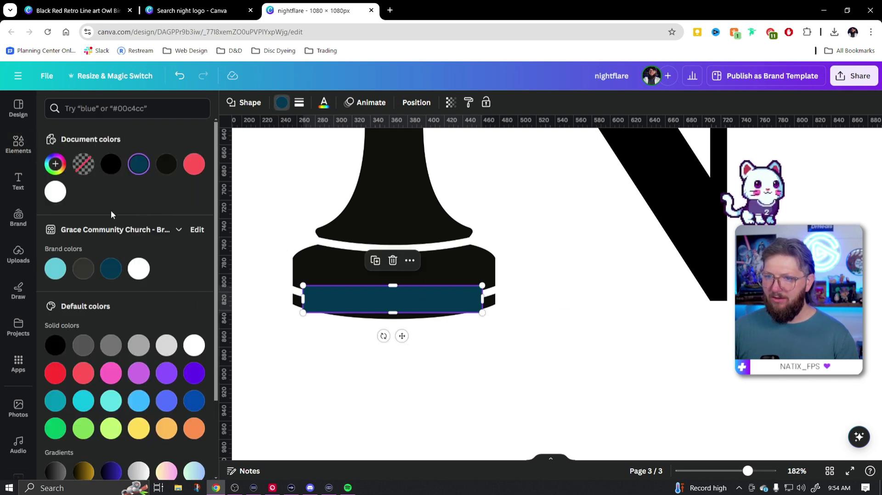
left_click(55, 192)
left_click(416, 102)
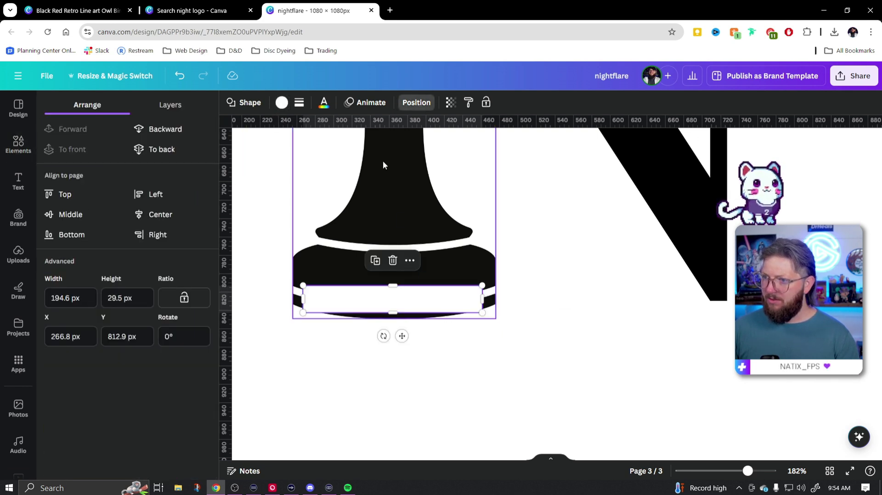
left_click(154, 131)
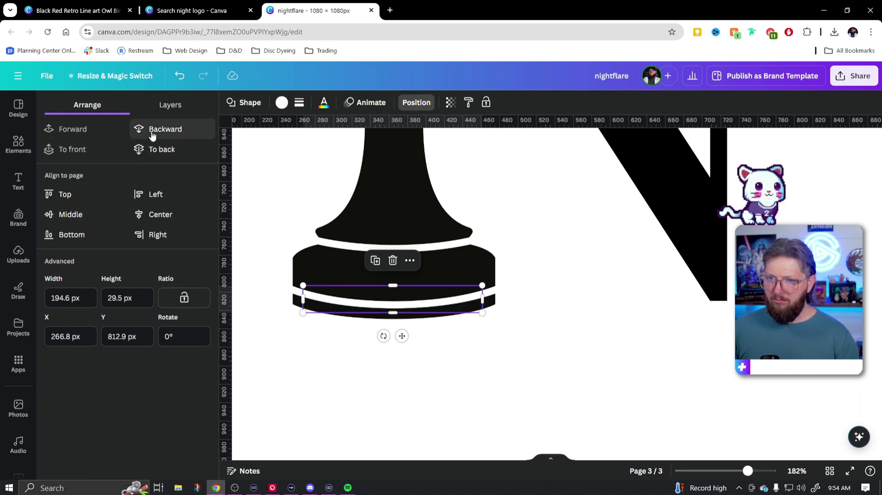
left_click(529, 375)
left_click_drag(748, 472, 717, 472)
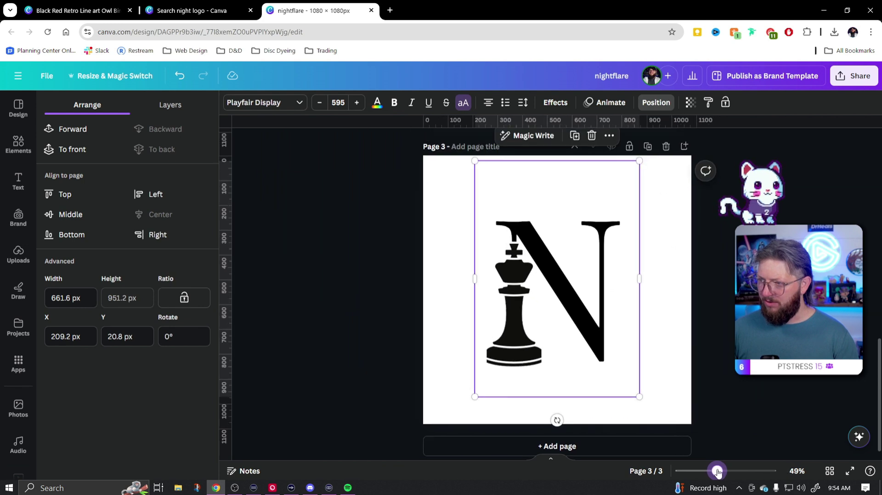
Step: Try light and darker orange swatches on the chess king, settling on light orange
left_click(685, 314)
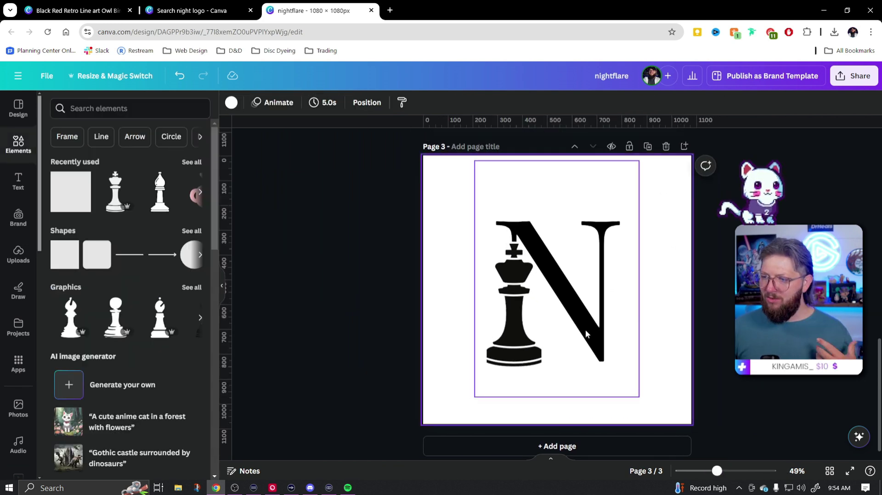
left_click(521, 341)
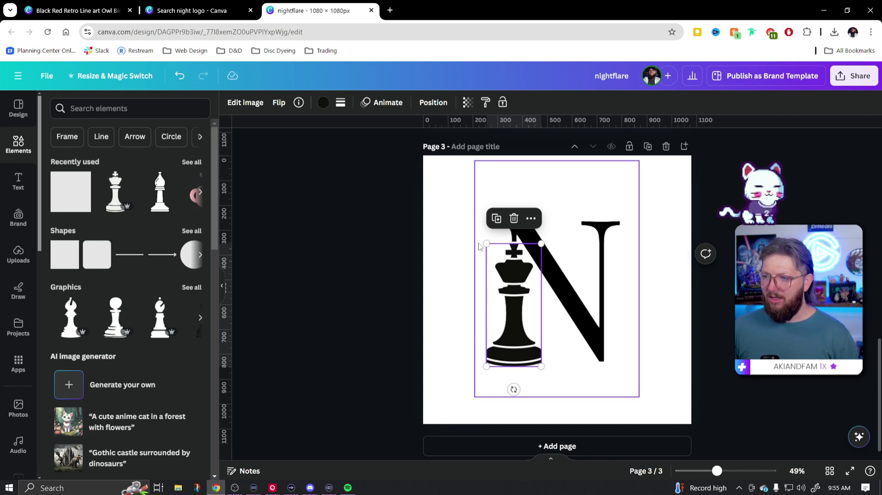
left_click(323, 102)
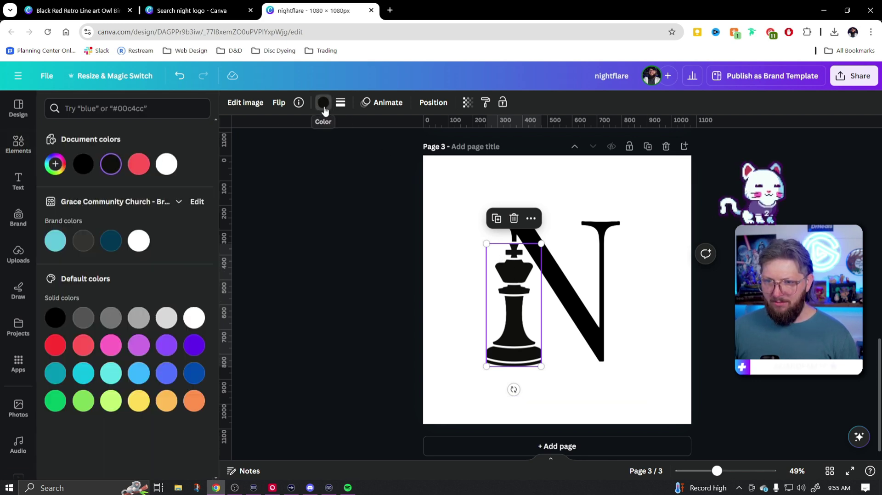
left_click(166, 401)
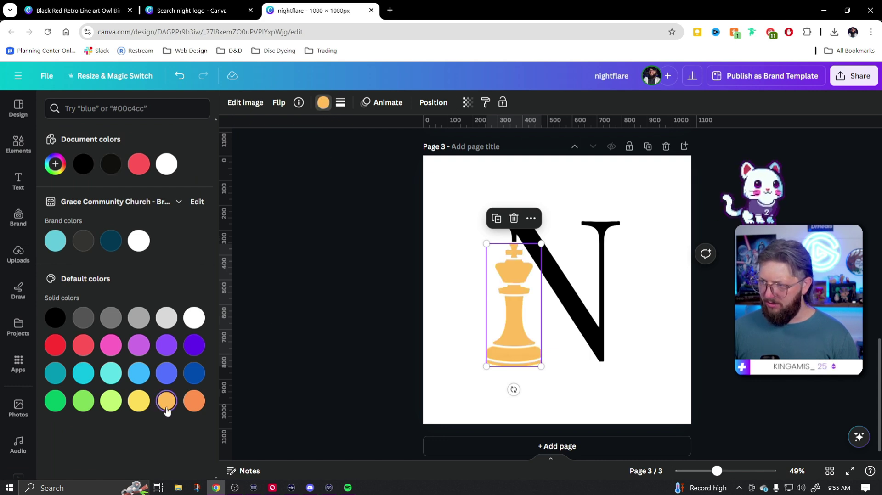
left_click(674, 411)
left_click(511, 346)
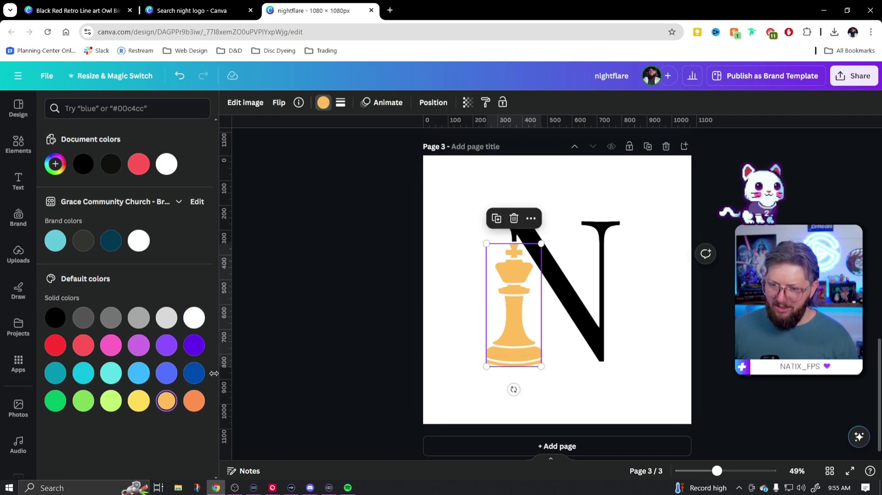
left_click(195, 401)
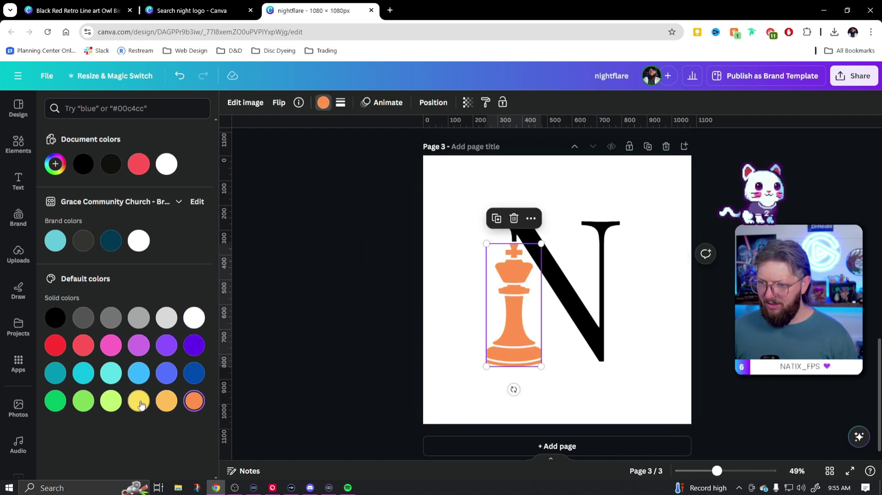
left_click(167, 402)
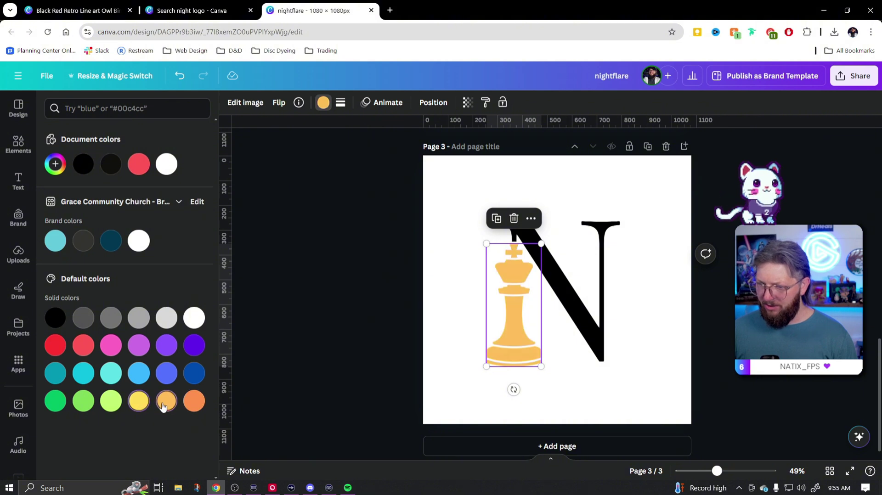
Step: Adjust the king to a custom gold #DA9B3C, then select both the N and the king
left_click(55, 165)
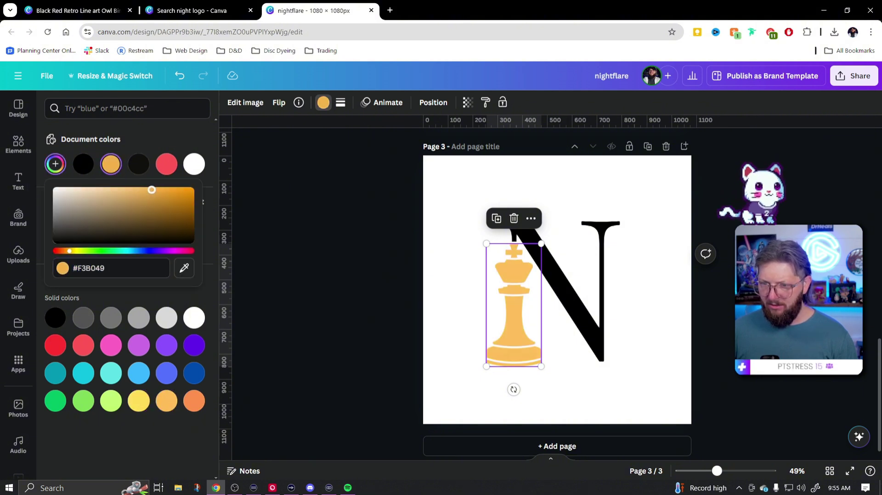
mouse_move(151, 189)
left_mouse_down()
mouse_move(171, 202)
mouse_move(162, 197)
left_mouse_up()
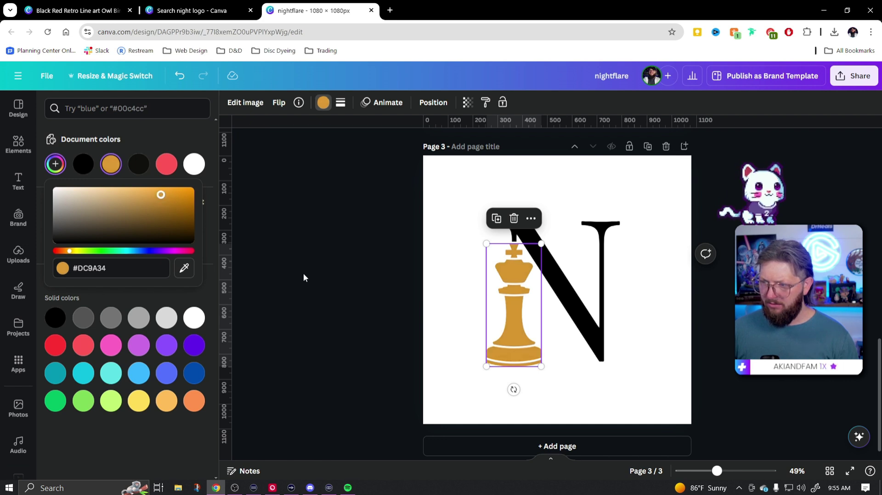
left_click(306, 279)
left_click_drag(422, 188, 542, 415)
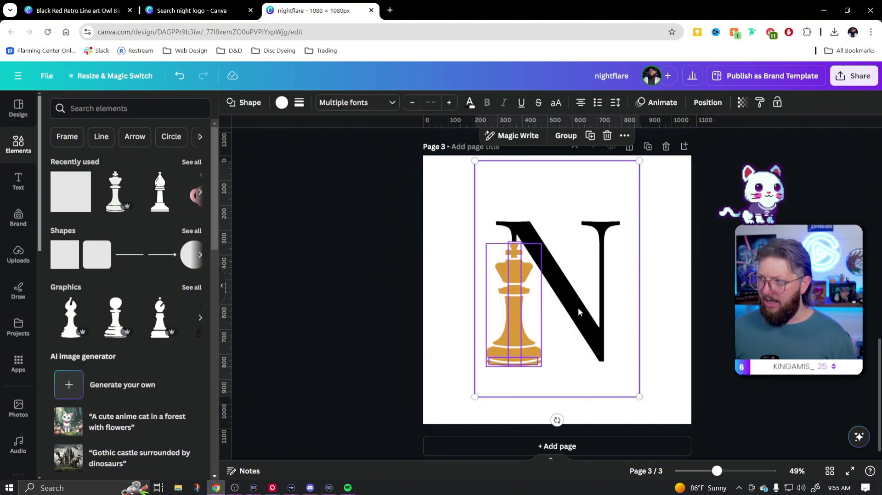
Step: Group the N and gold king, shrink the group and move it down-left
key("ctrl+g")
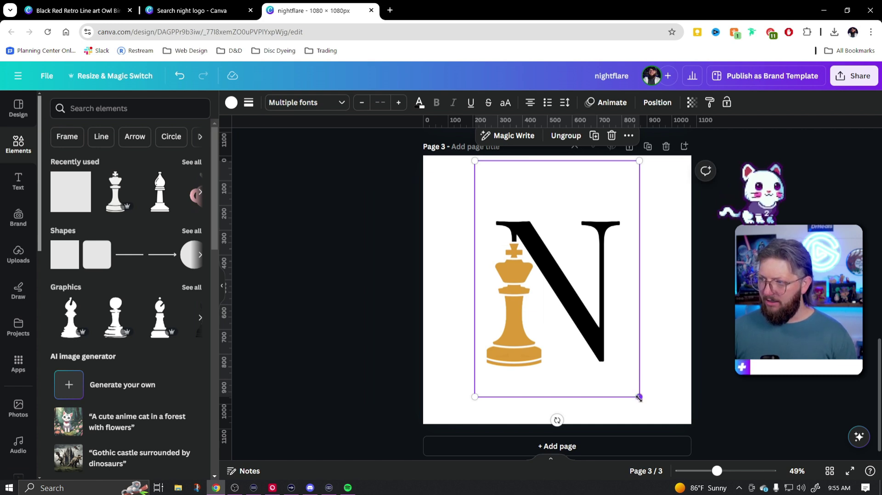
left_click(642, 366)
left_click_drag(664, 394, 466, 198)
left_click_drag(641, 396, 506, 276)
left_click_drag(519, 225, 493, 297)
Step: Place a duplicate N just to the right of the monogram
left_click(561, 311)
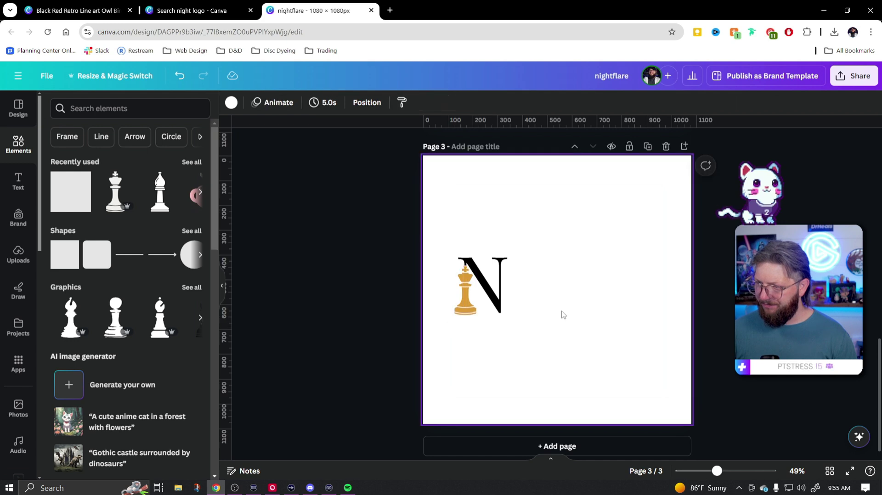
left_click(500, 307)
left_click_drag(493, 307, 545, 311)
Step: Retype the duplicate N as IGHT so the line reads NIGHT, and scale the wordmark down
key("Escape")
left_click(554, 299)
double_click(551, 296)
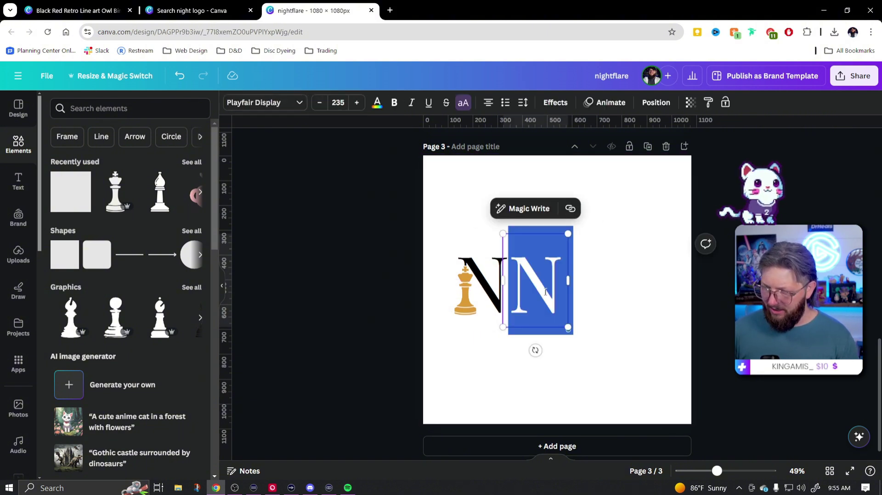
type("IGHT")
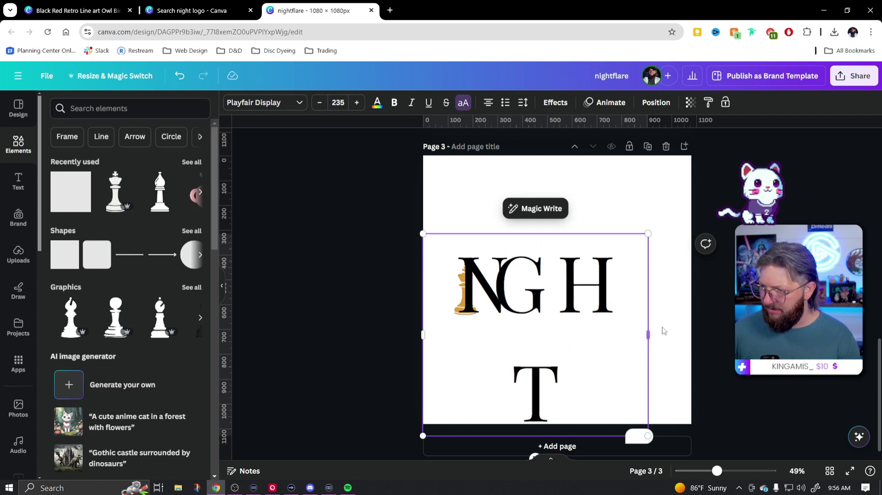
left_click_drag(649, 335, 702, 336)
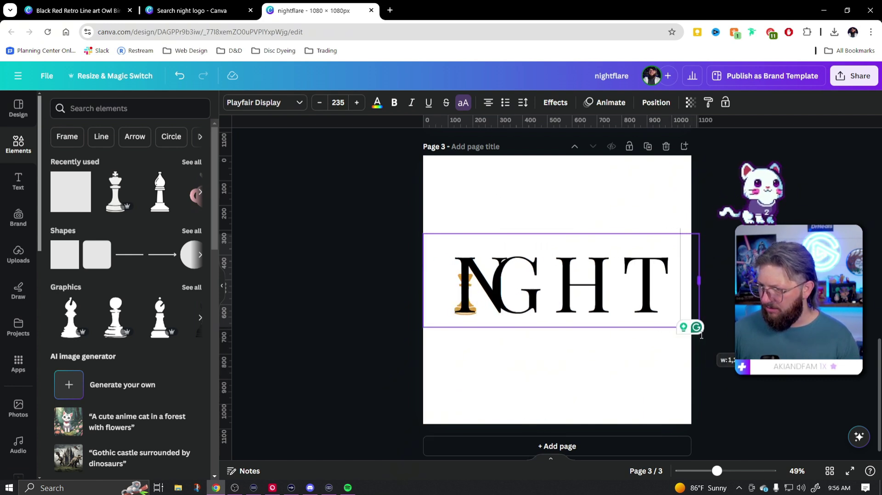
left_click_drag(536, 304, 582, 292)
left_click(545, 203)
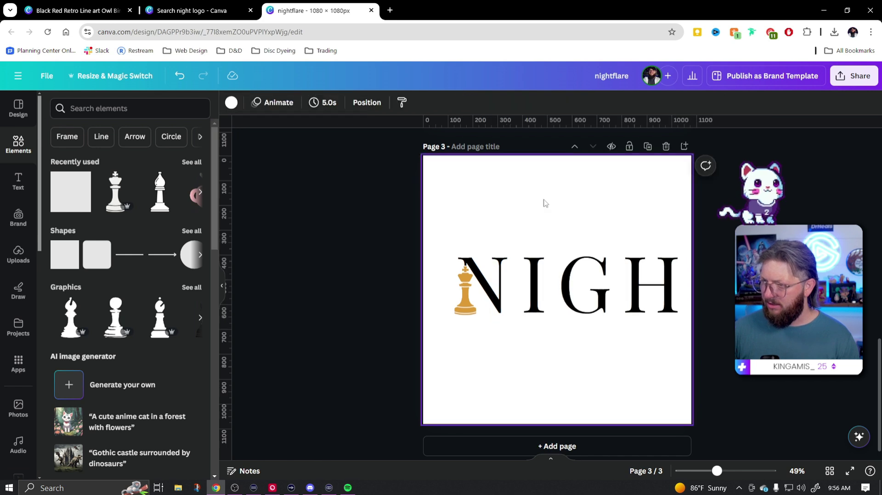
left_click_drag(433, 210, 703, 329)
left_click_drag(614, 284, 560, 323)
Step: Retype the copied text as FLARE and position it under NIGHT
left_click(611, 276)
double_click(559, 323)
type("FLARE")
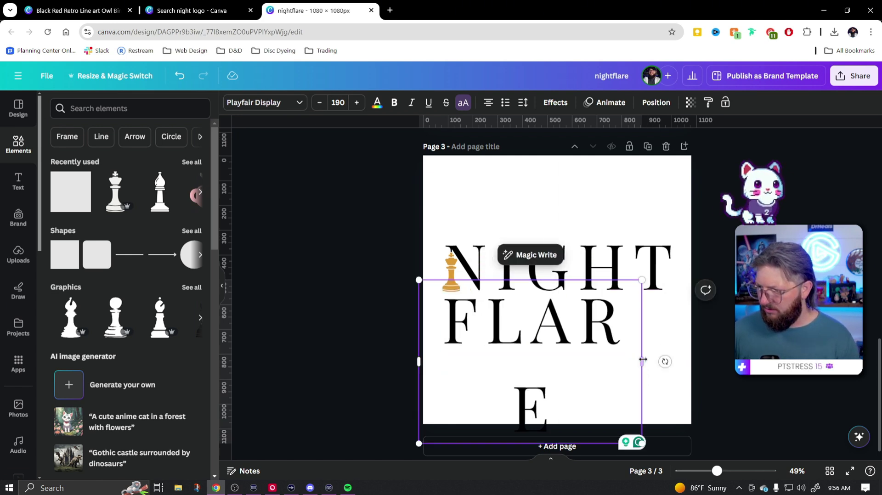
left_click_drag(641, 362, 664, 363)
left_click_drag(585, 326, 603, 326)
Step: Group NIGHT, FLARE and the gold king into one logo
left_click(712, 362)
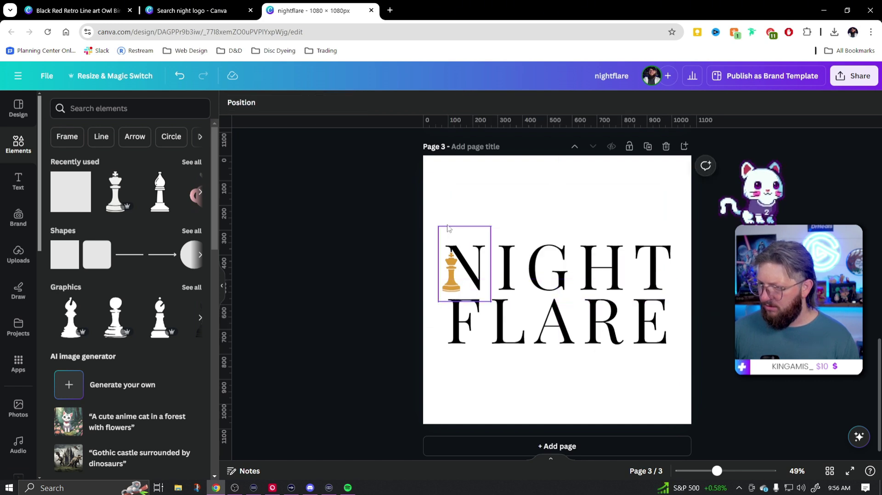
left_click_drag(428, 212, 696, 371)
key("ctrl+g")
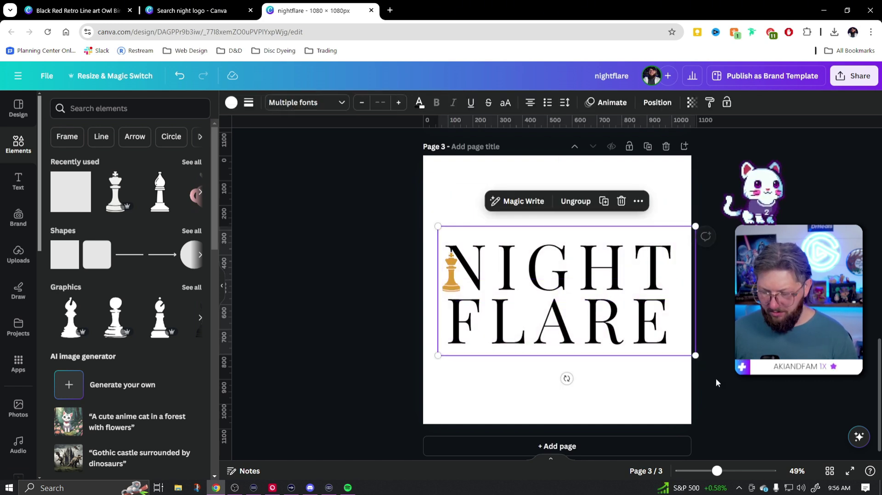
left_click(730, 373)
left_click(557, 322)
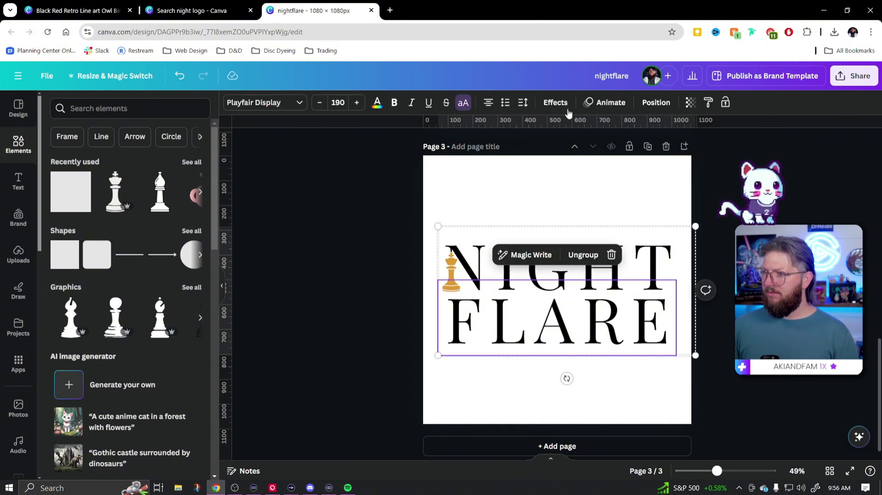
left_click(693, 140)
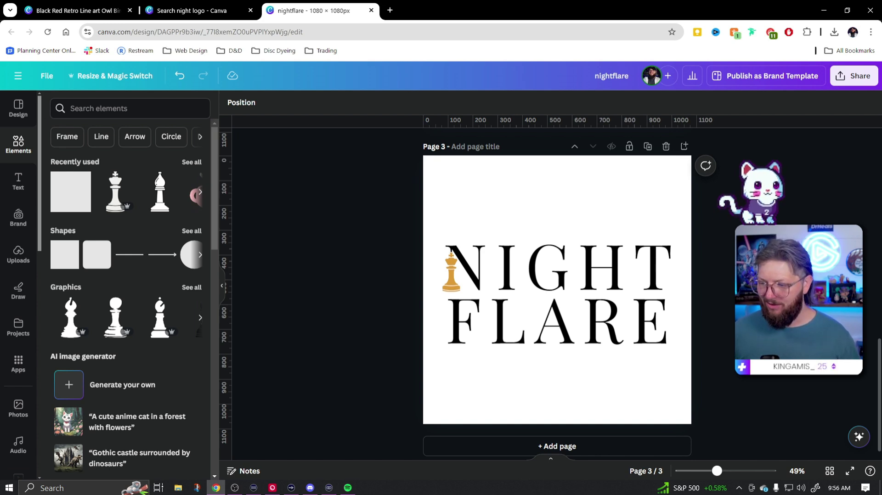
Step: Add a blank Page 4 after Page 3
left_click(633, 454)
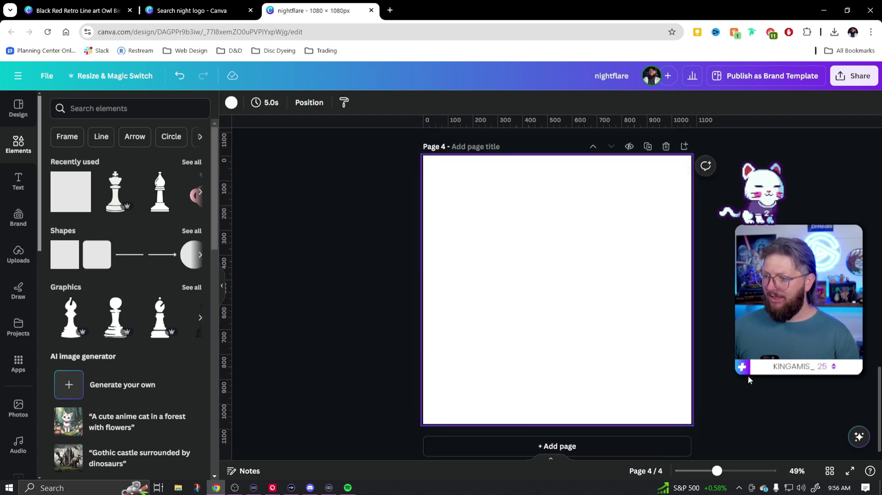
scroll(551, 322, "up", 20)
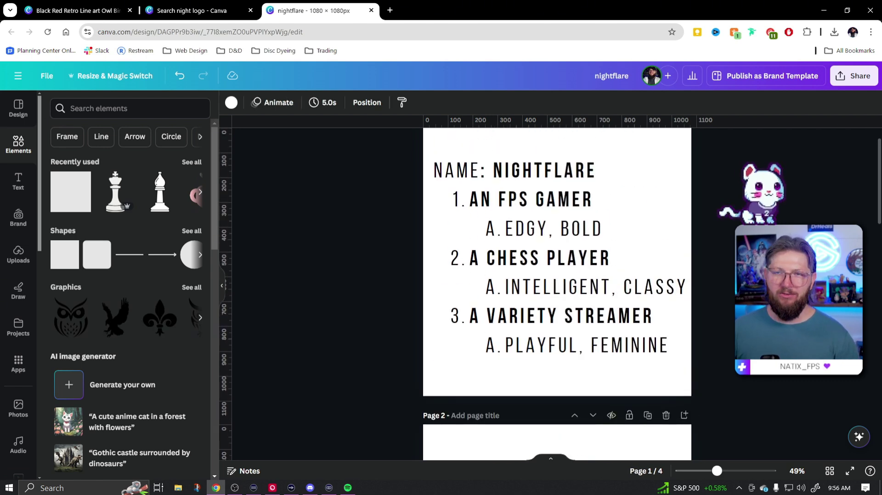
scroll(551, 294, "down", 20)
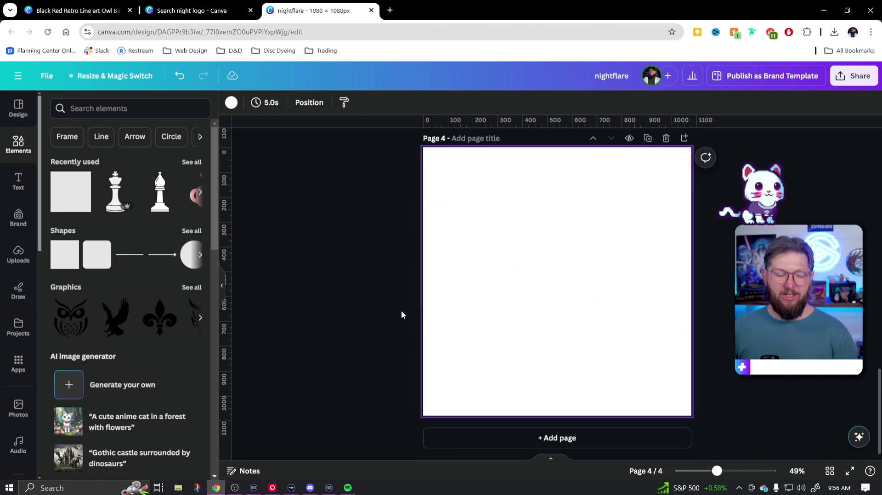
Step: Search templates for 'cozy logo' and apply the black-and-beige pet-friendly cafe logo to Page 4
left_click(29, 110)
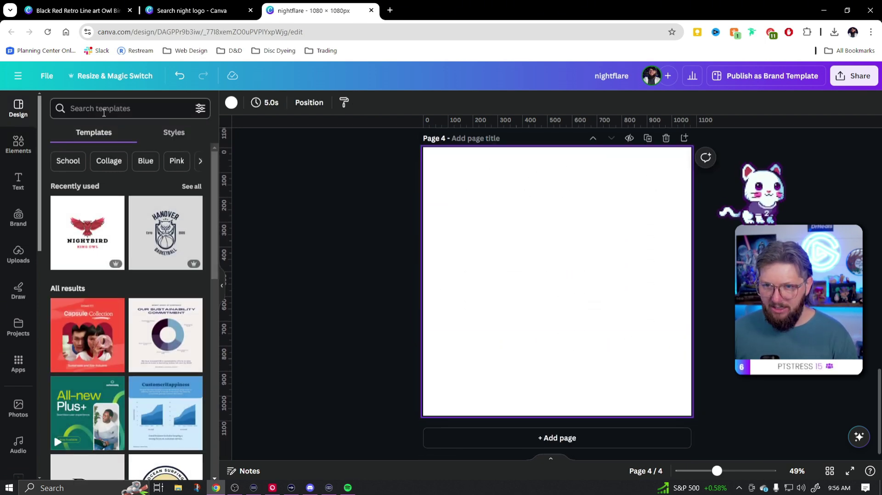
left_click(104, 112)
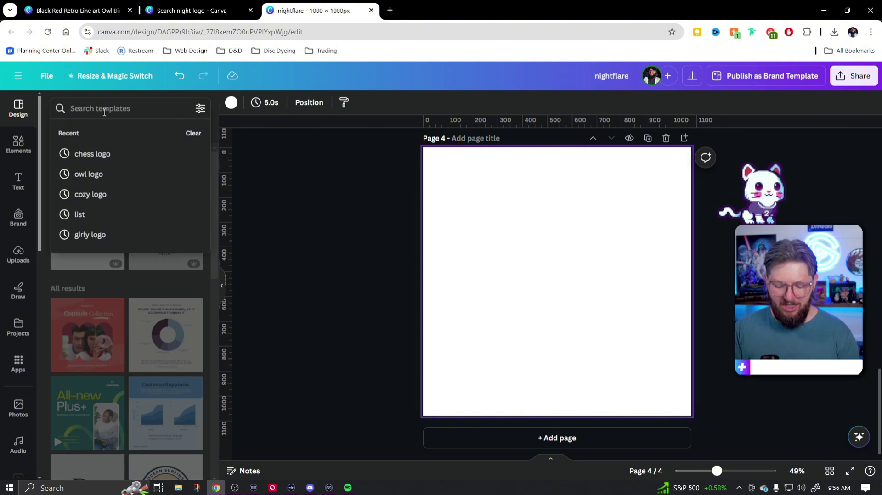
type("cozy logo")
key("Return")
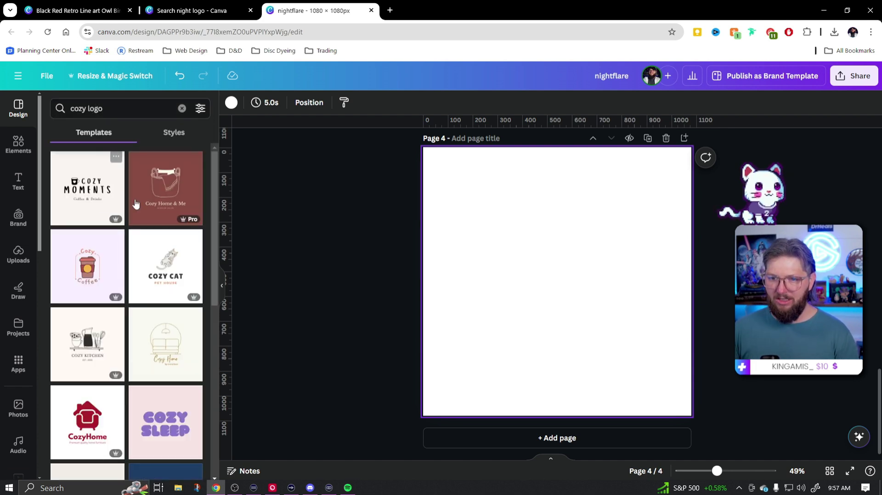
scroll(144, 294, "down", 5)
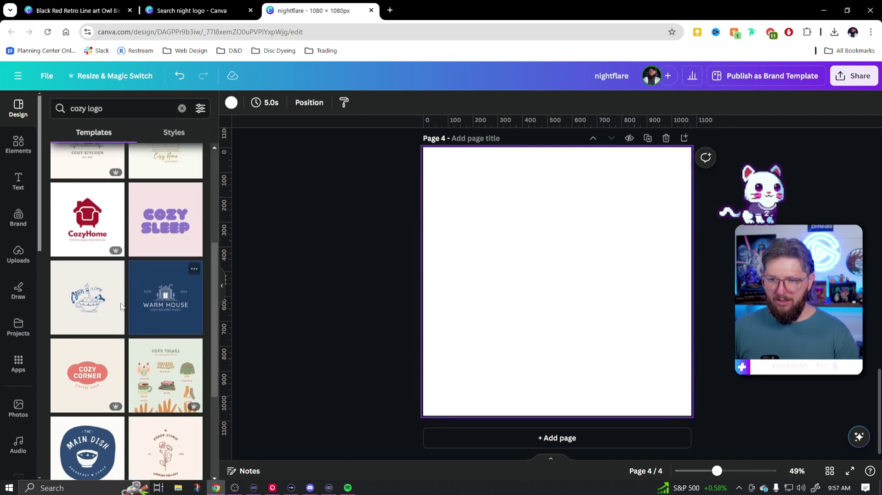
scroll(121, 306, "down", 3)
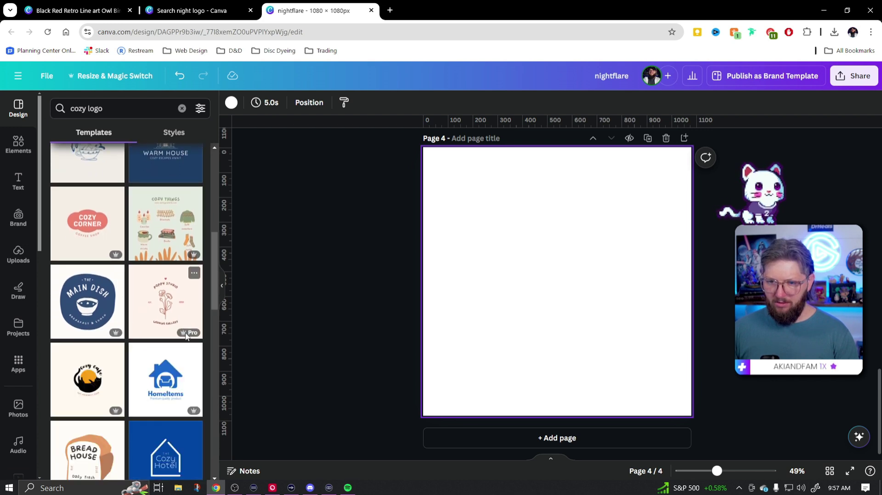
scroll(186, 336, "down", 4)
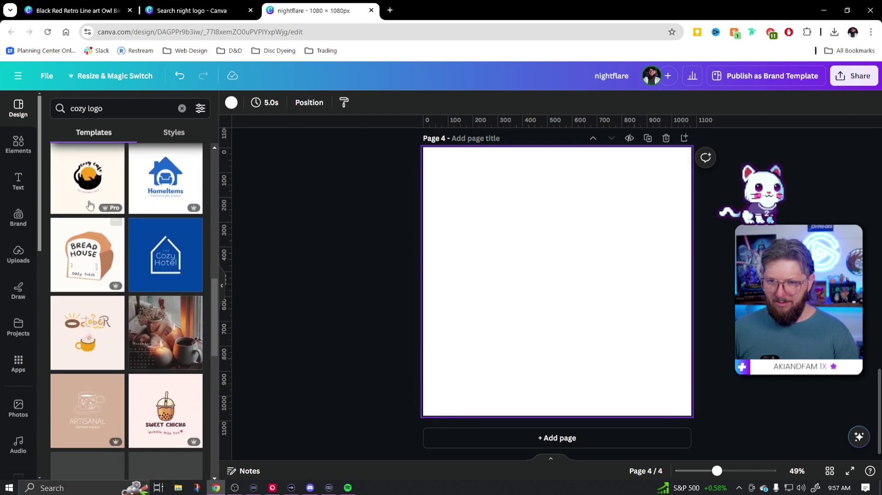
scroll(99, 234, "down", 1)
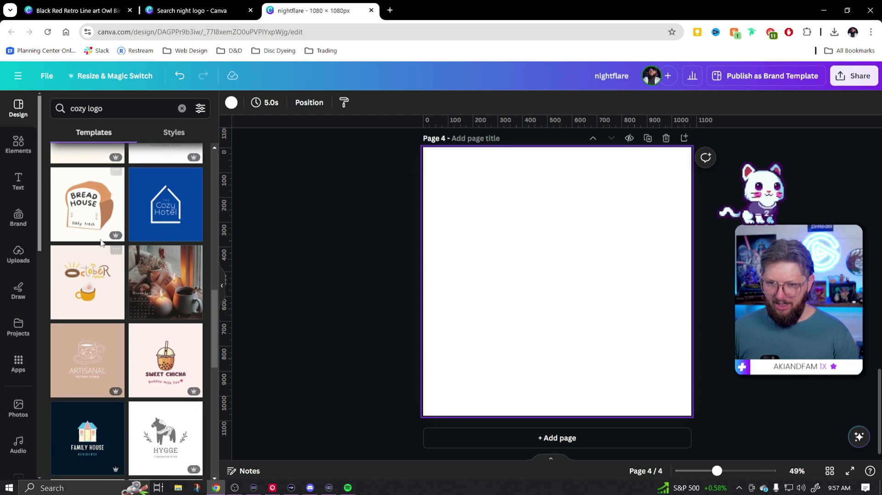
scroll(179, 253, "down", 2)
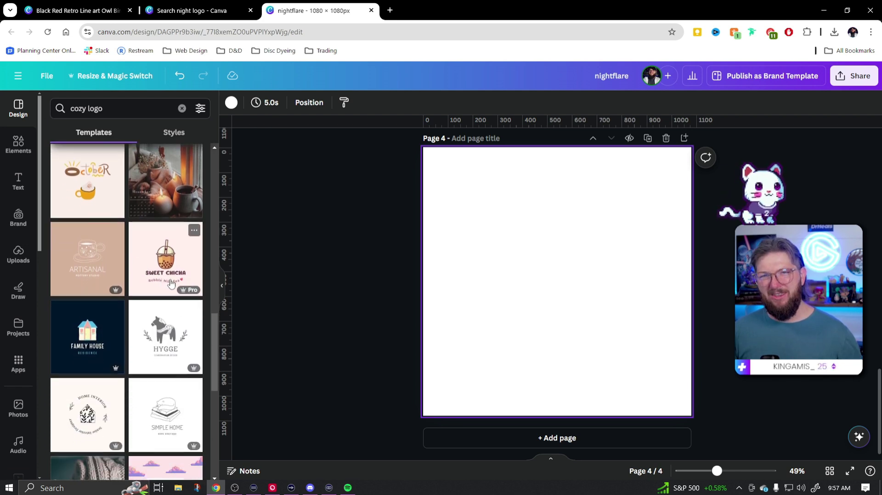
scroll(172, 298, "down", 3)
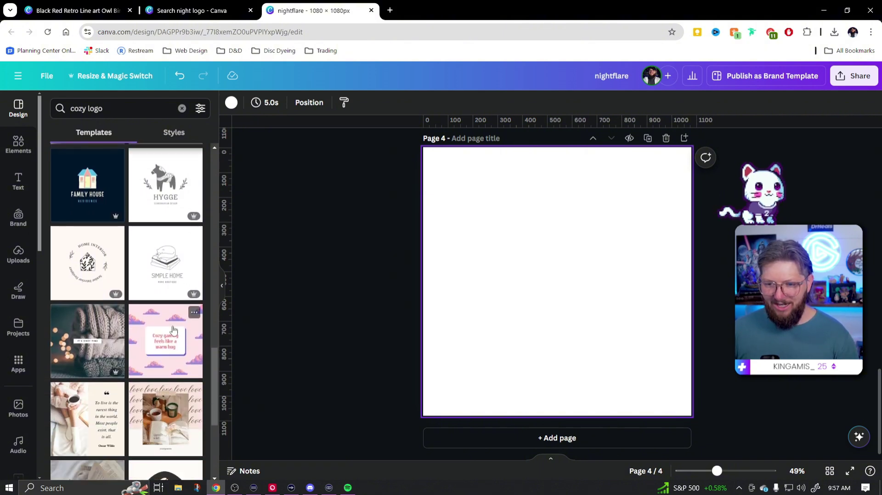
scroll(173, 329, "up", 6)
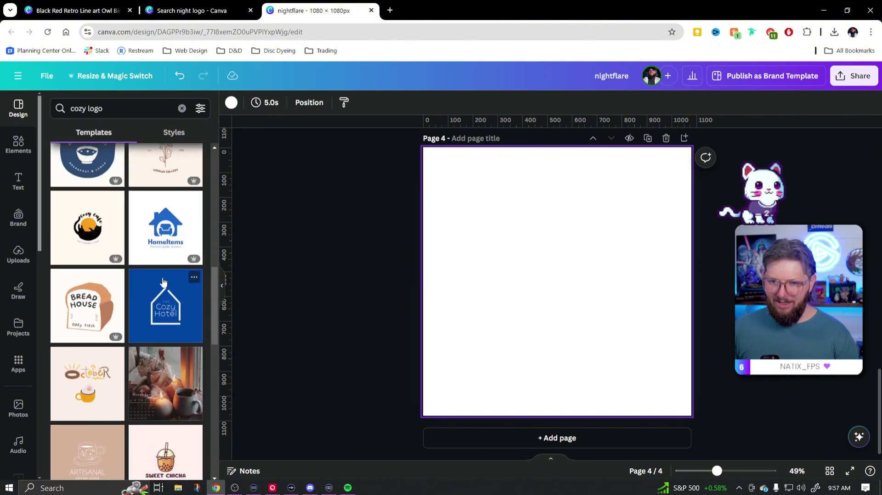
left_click(91, 225)
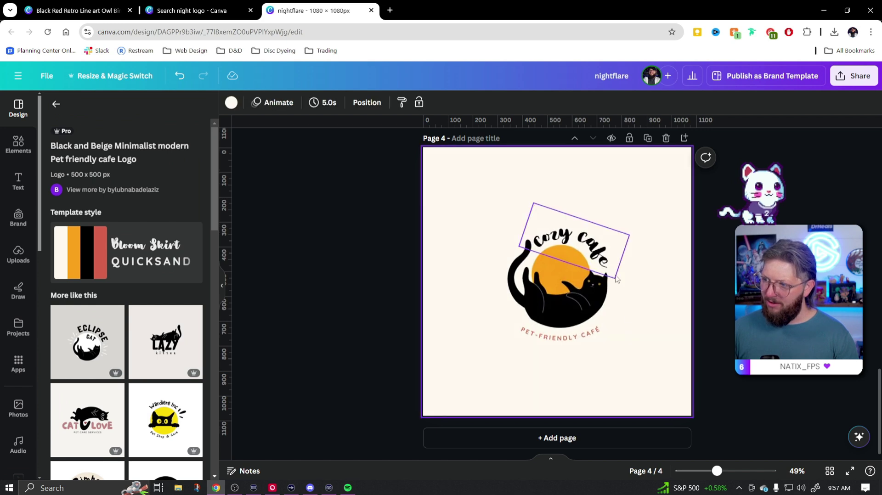
Step: Rename the curved 'Cozy cafe' title to 'nightflare'
left_click(592, 340)
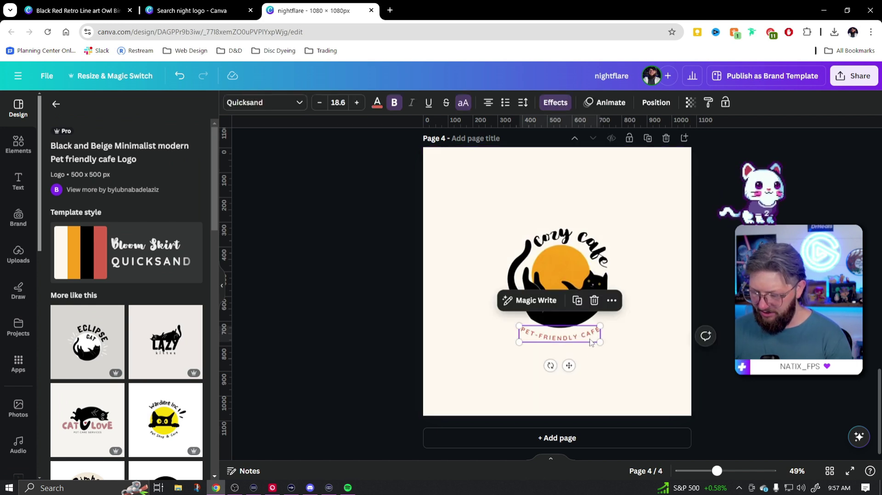
left_click(606, 373)
double_click(594, 243)
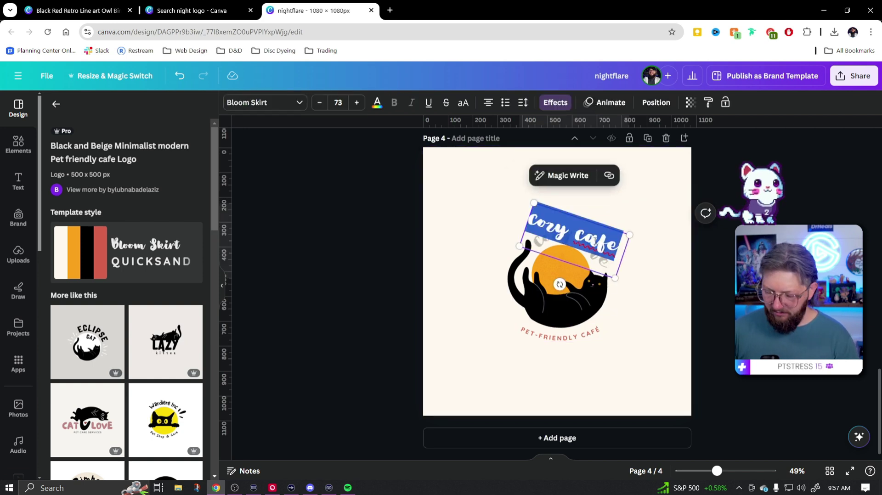
type("nightflare")
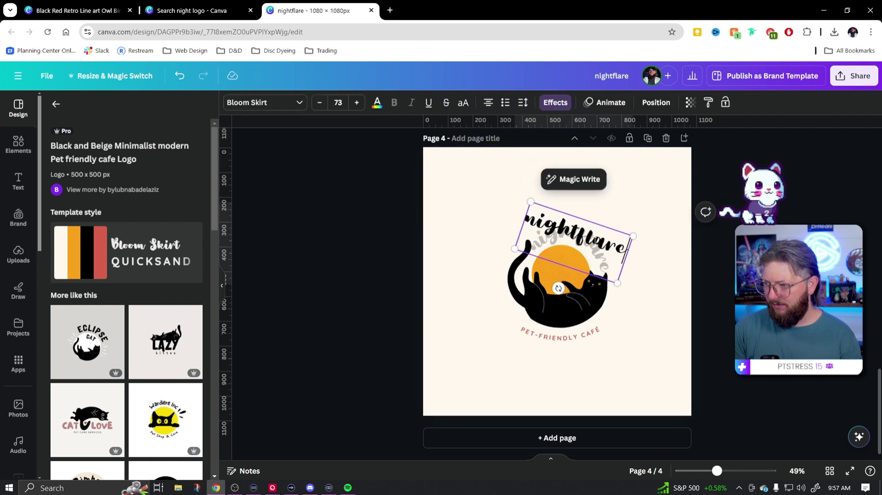
left_click(679, 334)
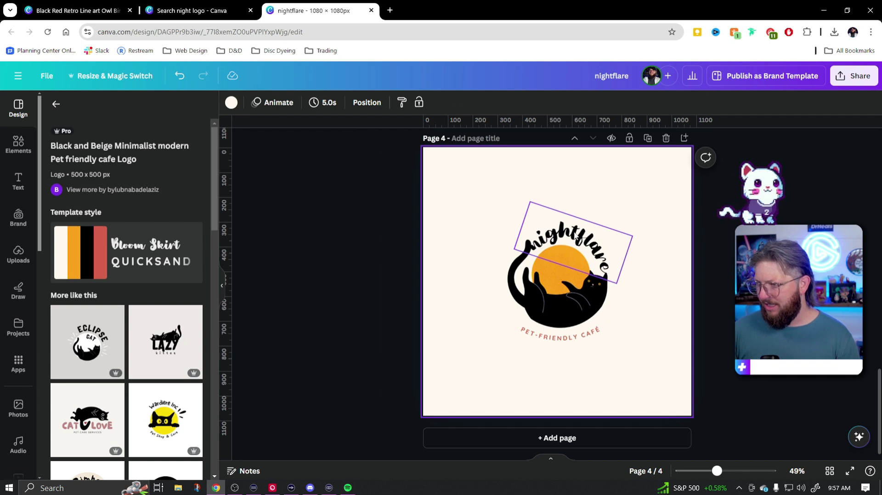
Step: Move the nightflare title up and rotate it about 22° to arc over the cat circle
left_click(589, 239)
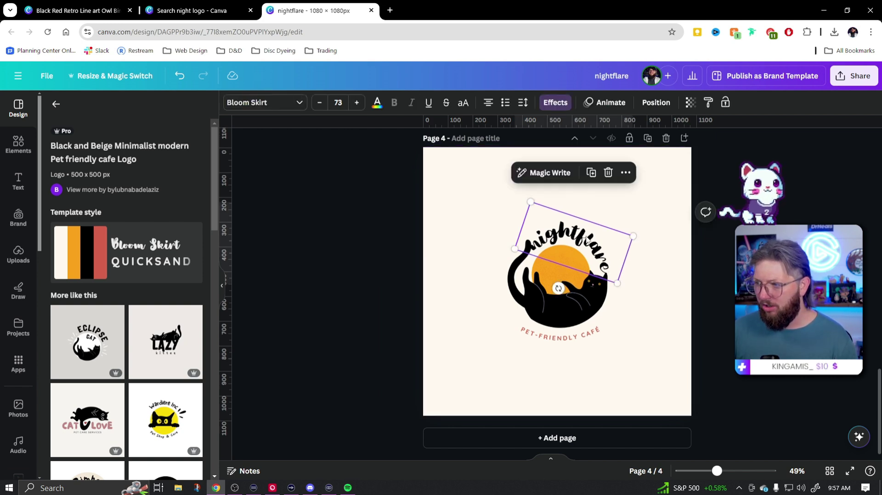
left_click_drag(587, 240, 587, 228)
left_click_drag(567, 323, 563, 278)
left_click(633, 284)
left_click(601, 246)
left_click_drag(601, 247, 594, 247)
left_click(642, 272)
left_click(595, 246)
Step: Set the nightflare title's Curve effect to 93 so it follows the cat circle
left_click(681, 304)
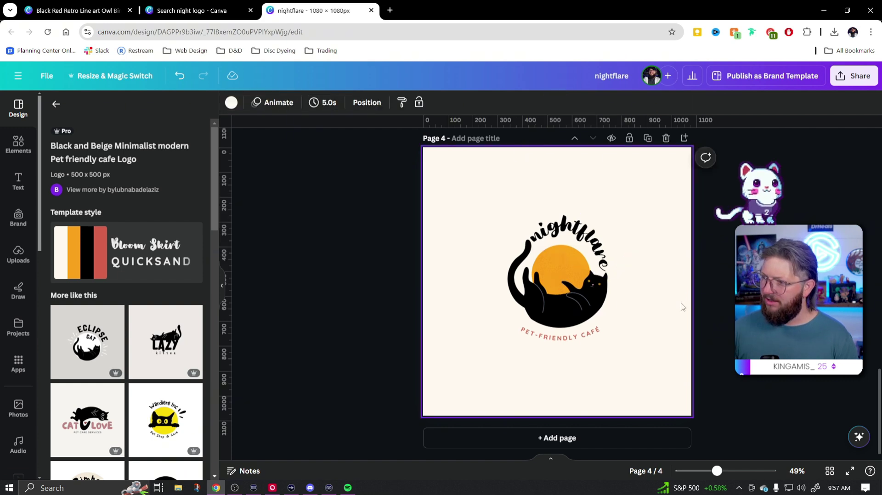
left_click(597, 245)
left_click(555, 102)
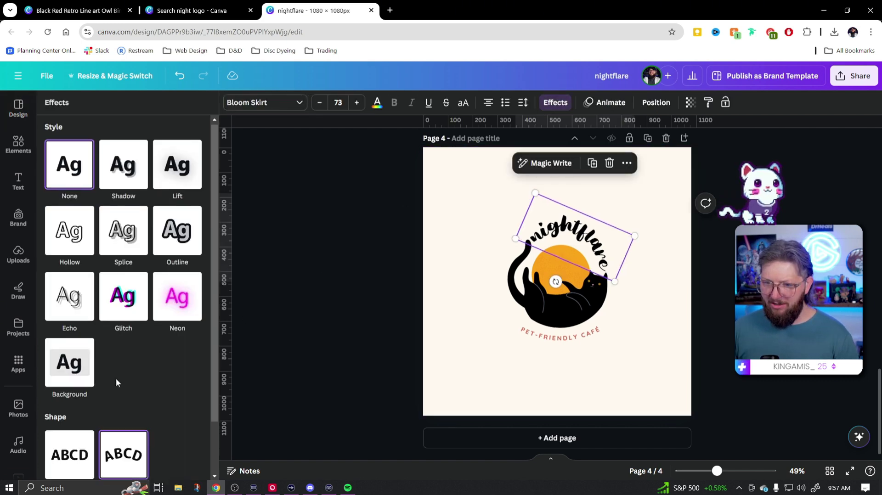
scroll(138, 436, "down", 2)
left_click_drag(169, 459, 165, 459)
key("Left")
key("Left")
key("Left")
key("Left")
key("Left")
key("Left")
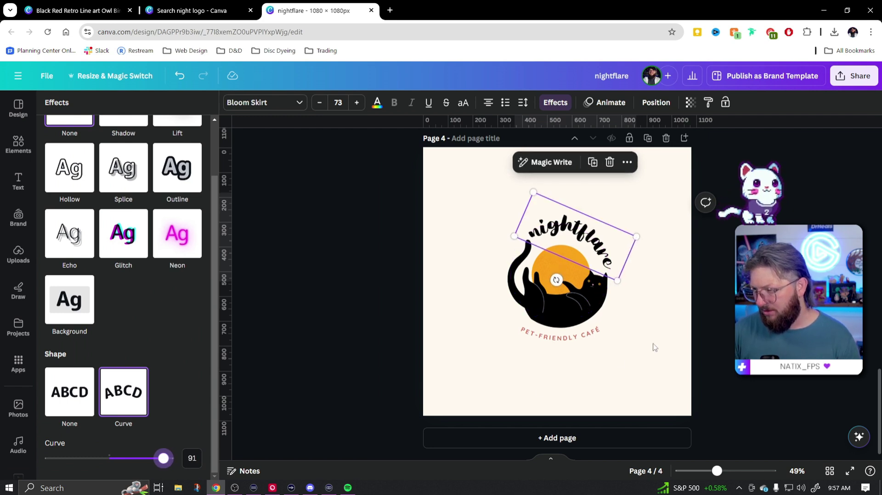
key("Right")
key("Right")
key("Right")
key("Right")
key("Right")
key("Right")
key("Right")
key("Right")
key("Right")
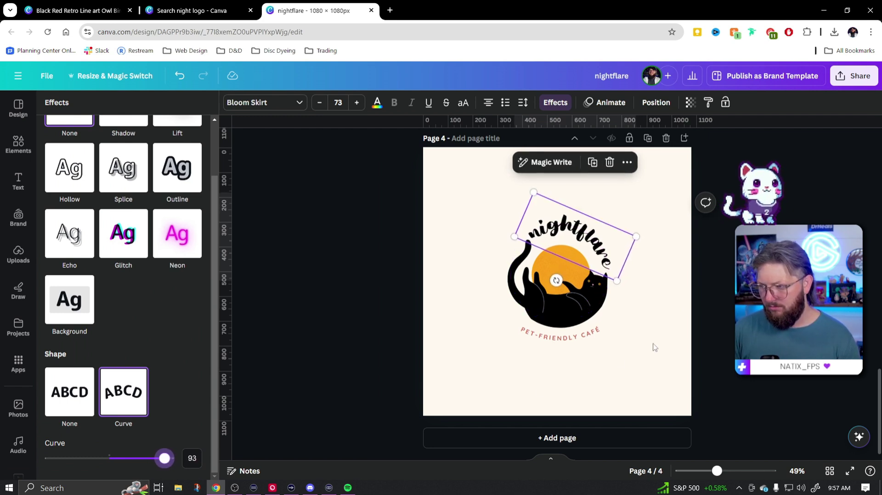
key("Escape")
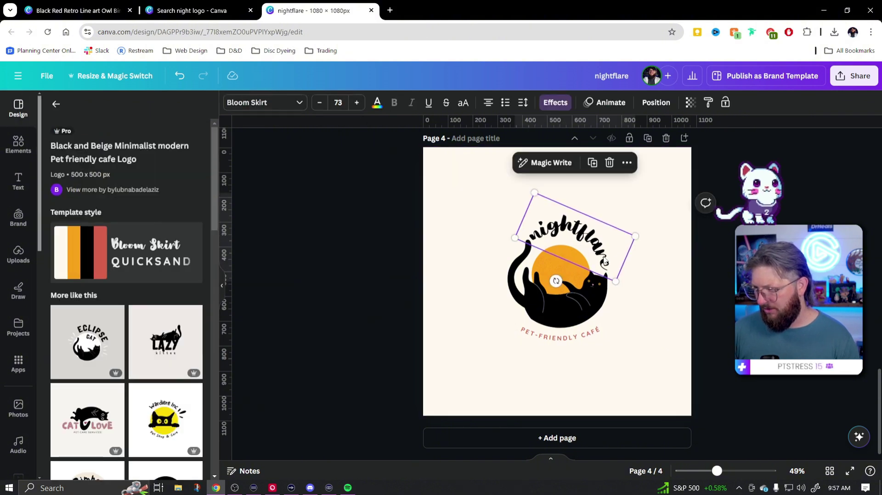
key("Down")
key("Down")
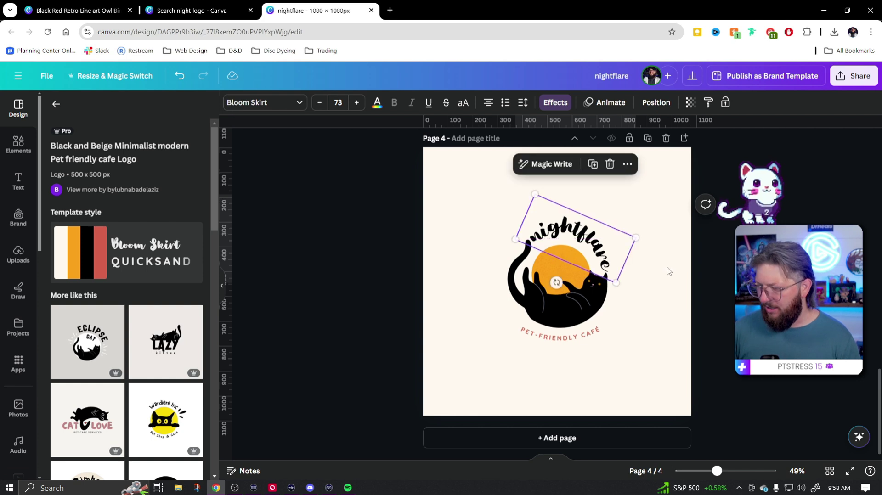
left_click(690, 309)
Step: Retype the tagline beneath the cat as 'COZY STREAMER'
left_click(586, 344)
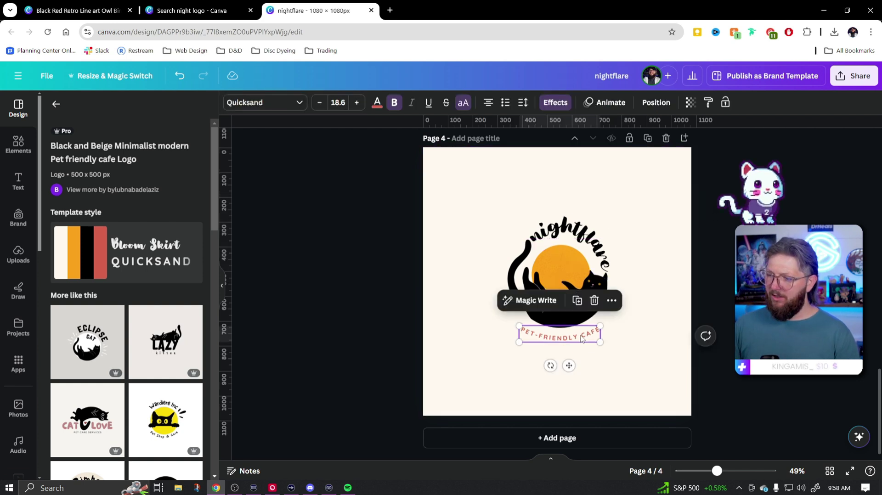
left_click(581, 335)
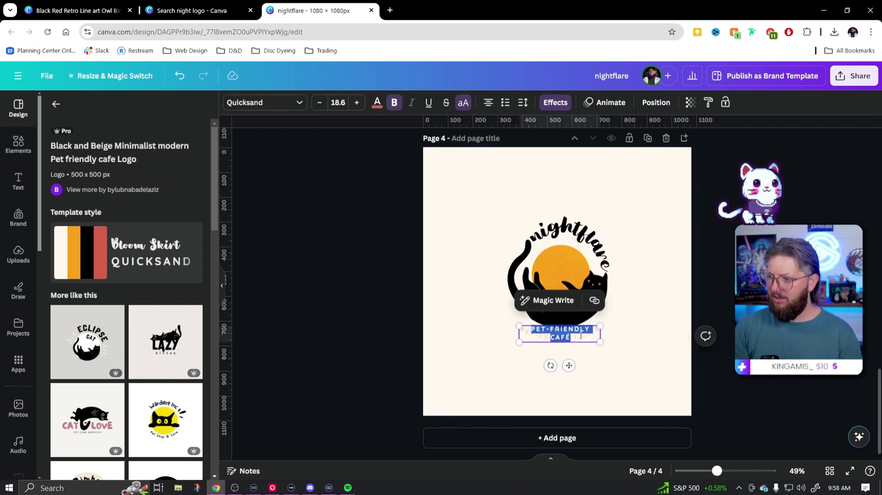
type("COZY STREAMER")
left_click(661, 373)
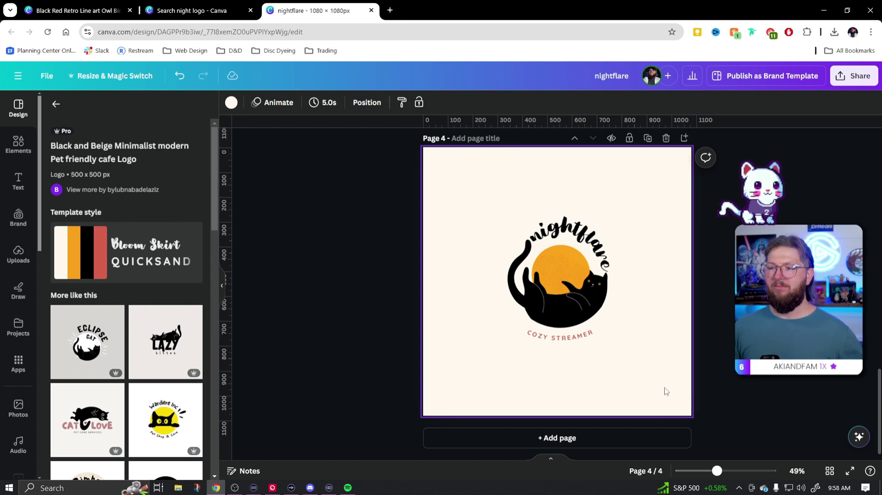
Step: Add a blank fifth page and search Elements for 'blanket' graphics
left_click(628, 438)
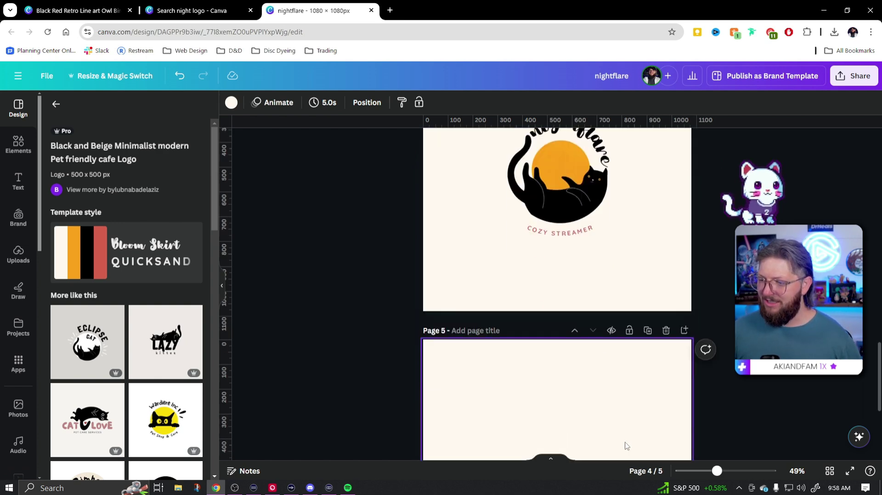
left_click(18, 144)
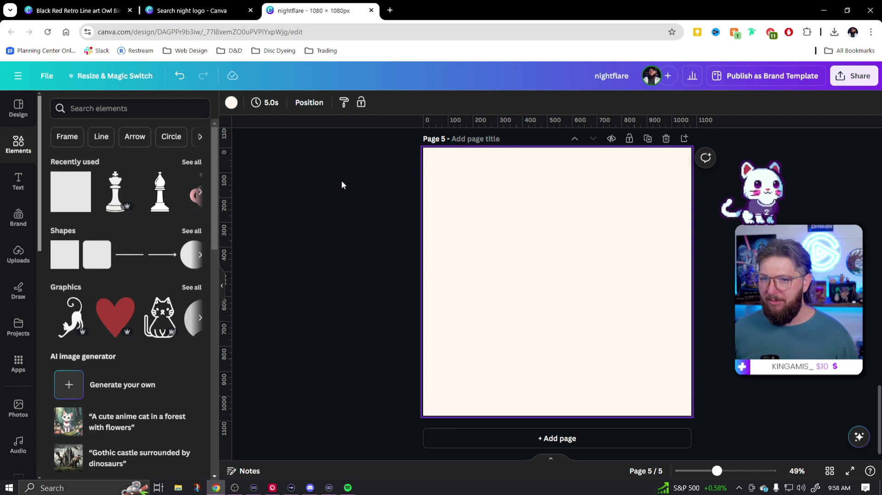
left_click(177, 111)
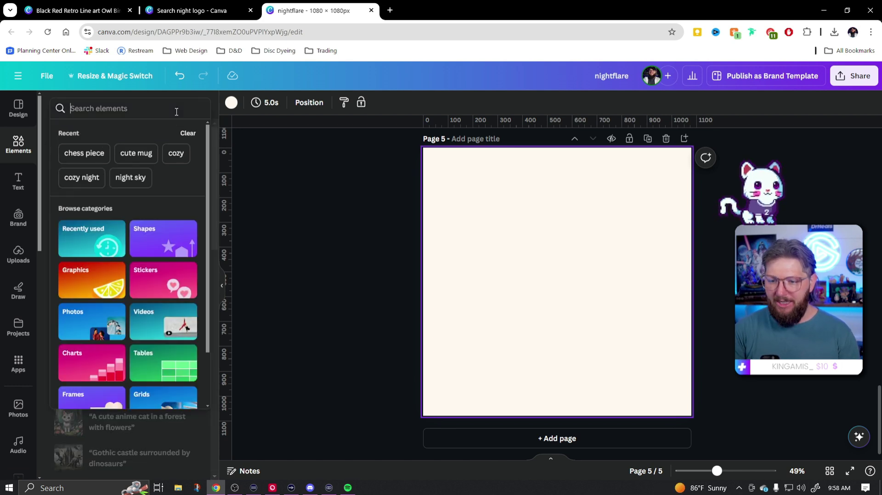
type("blanket")
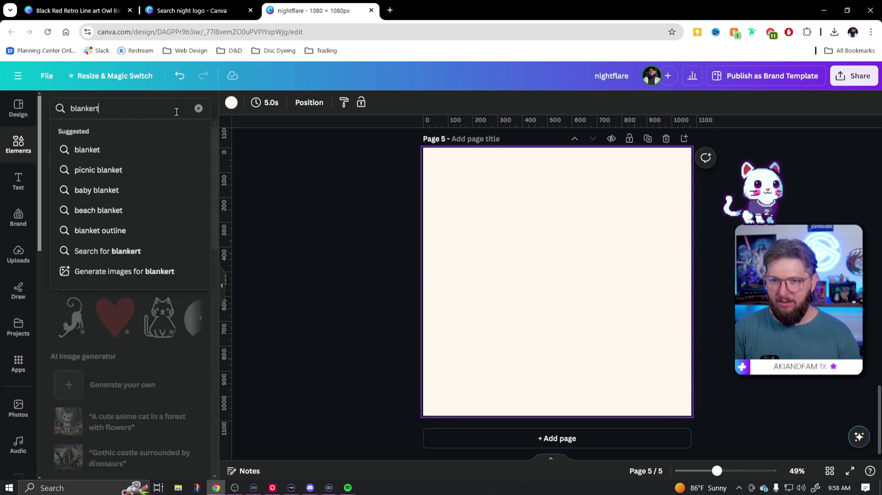
key("Return")
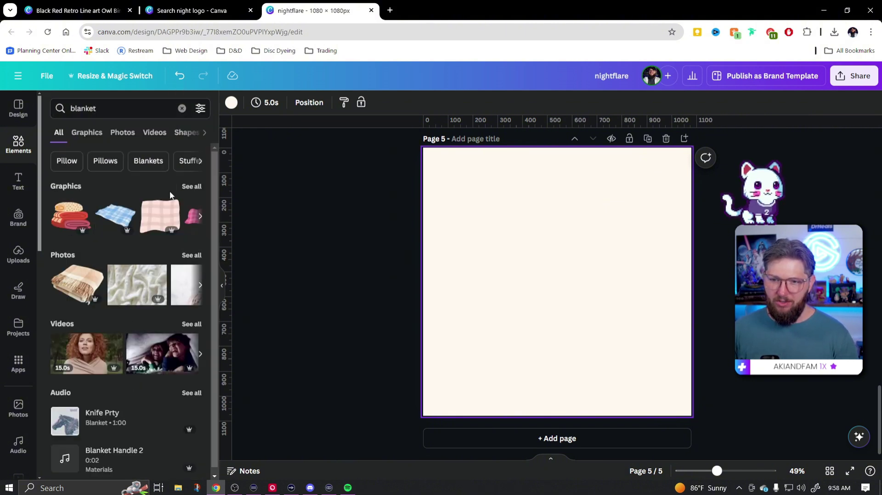
left_click(193, 186)
scroll(171, 350, "down", 5)
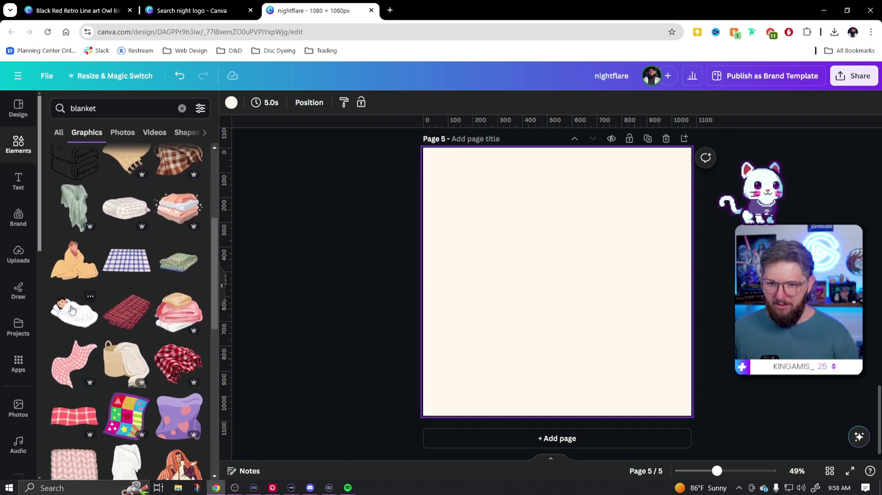
Step: Try a blanket-wrapped person and a blanket-wrapped woman on the page, deleting each
left_click(76, 260)
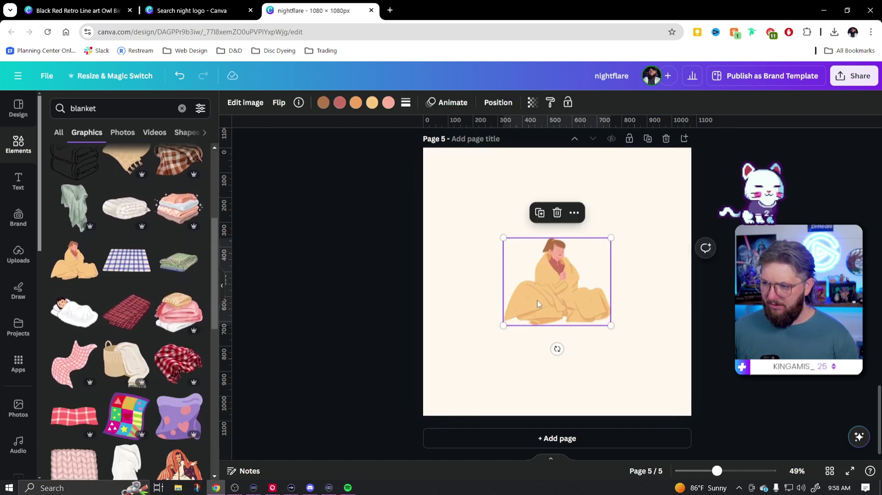
key("Delete")
scroll(142, 337, "down", 5)
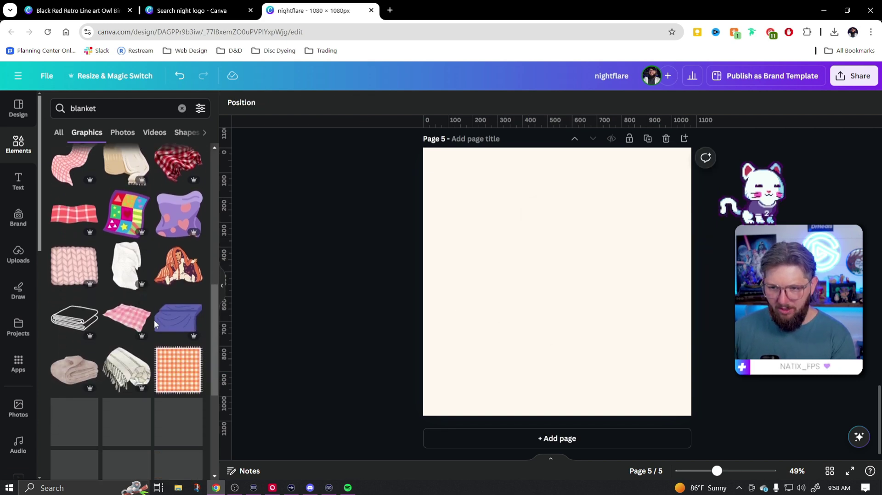
left_click(181, 268)
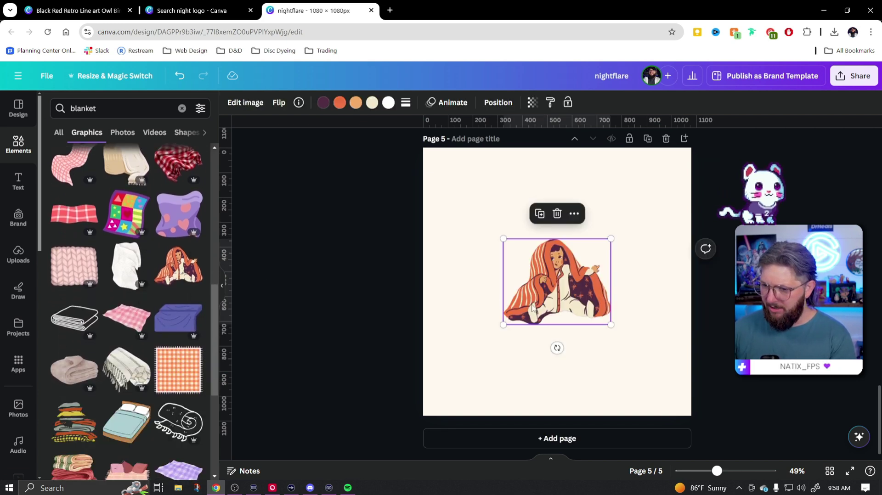
key("Delete")
scroll(126, 312, "down", 5)
left_click(109, 109)
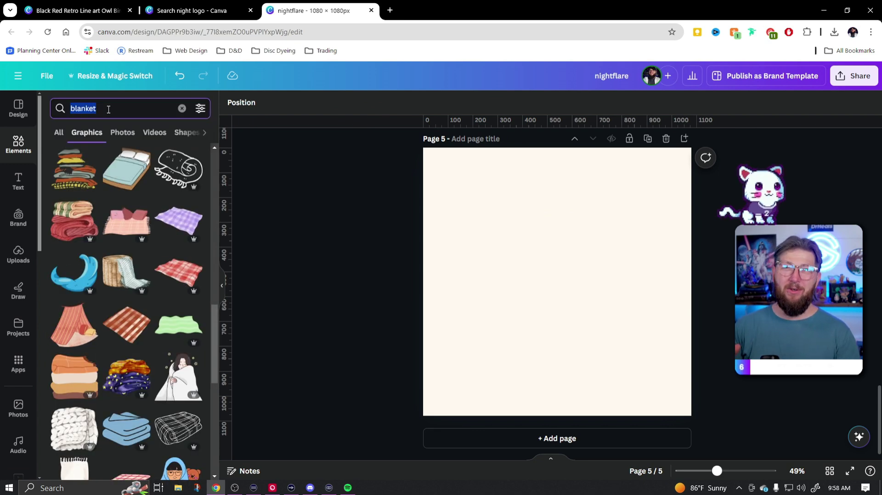
Step: Search 'cozy owl', try the black-and-white hat owl on the page, then delete it
key("BackSpace")
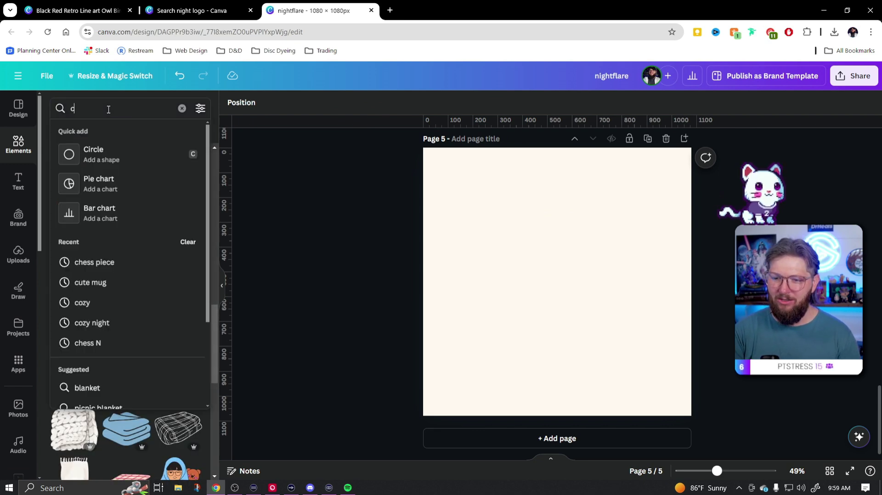
type("cozy owl")
key("Return")
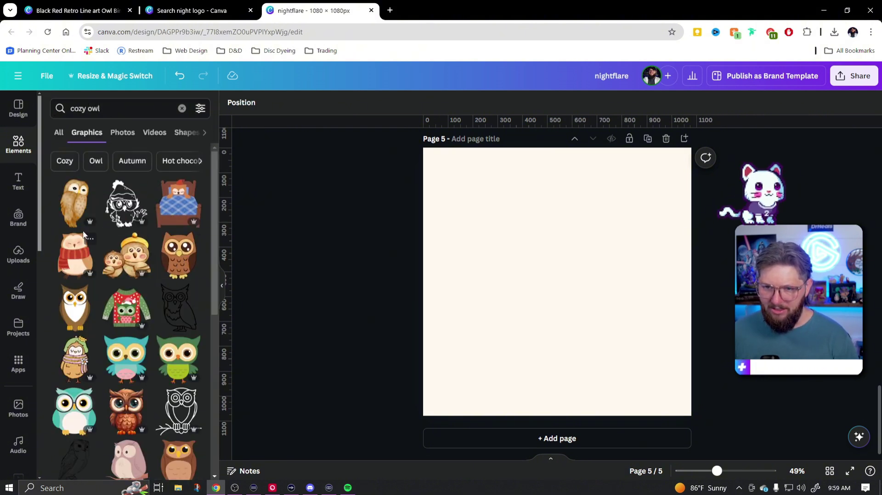
left_click(126, 202)
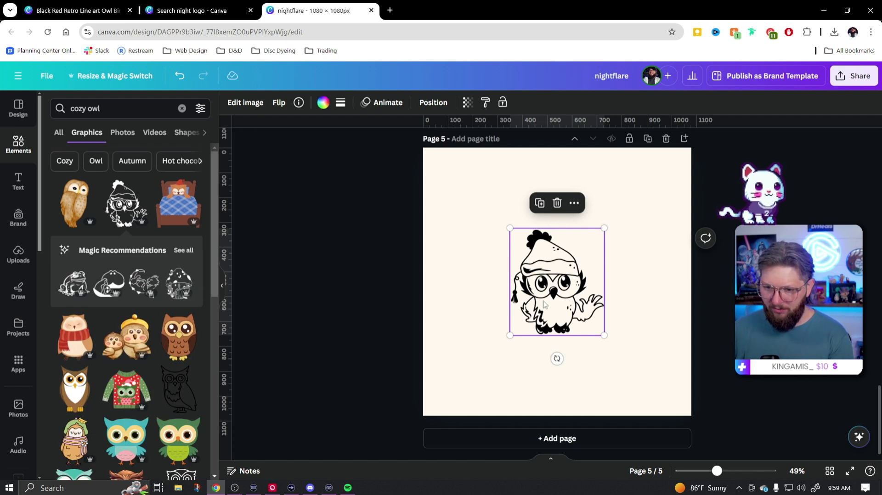
key("Delete")
scroll(152, 365, "down", 5)
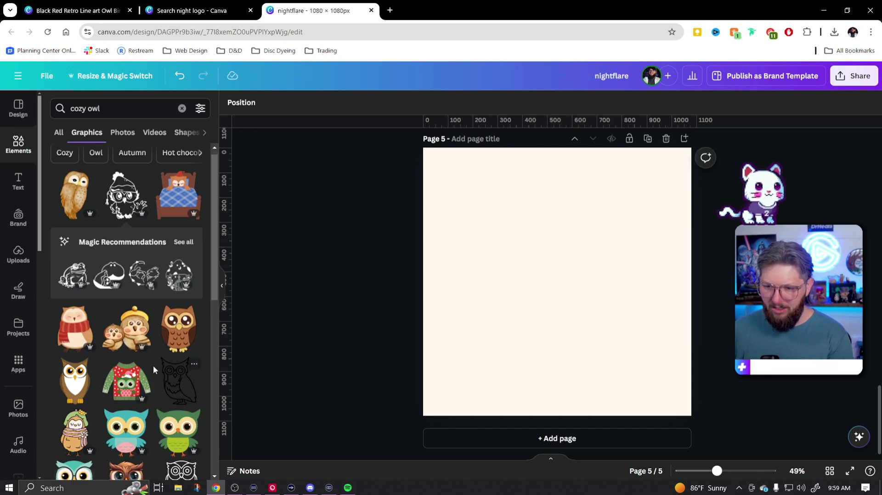
scroll(149, 364, "down", 5)
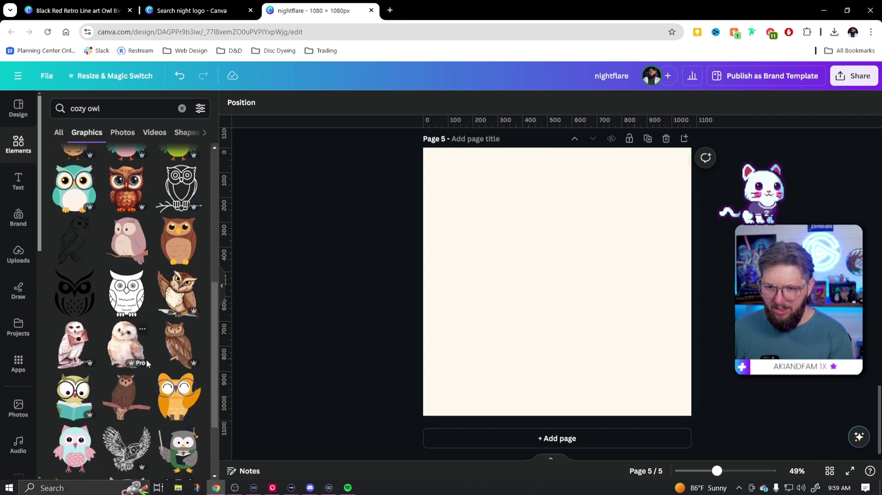
scroll(149, 365, "up", 6)
scroll(148, 365, "up", 5)
left_click(134, 108)
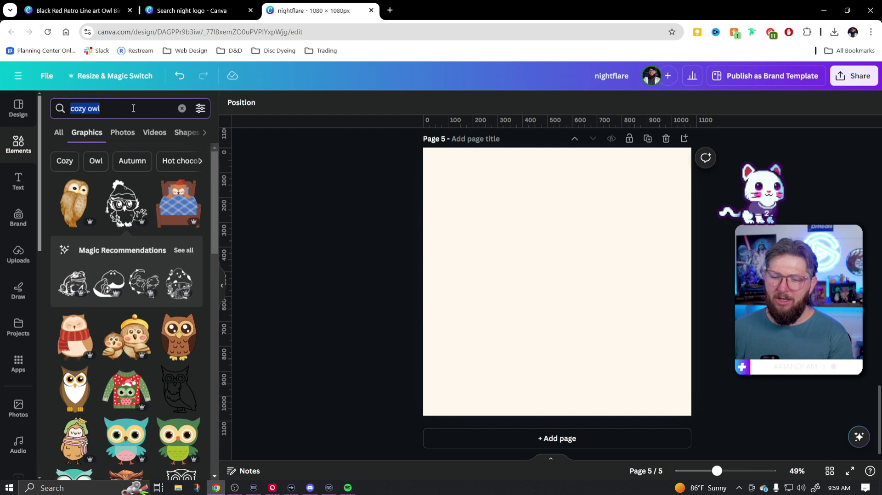
Step: Search 'mug' graphics and try the colourful patterned mug, then delete it
type("mug")
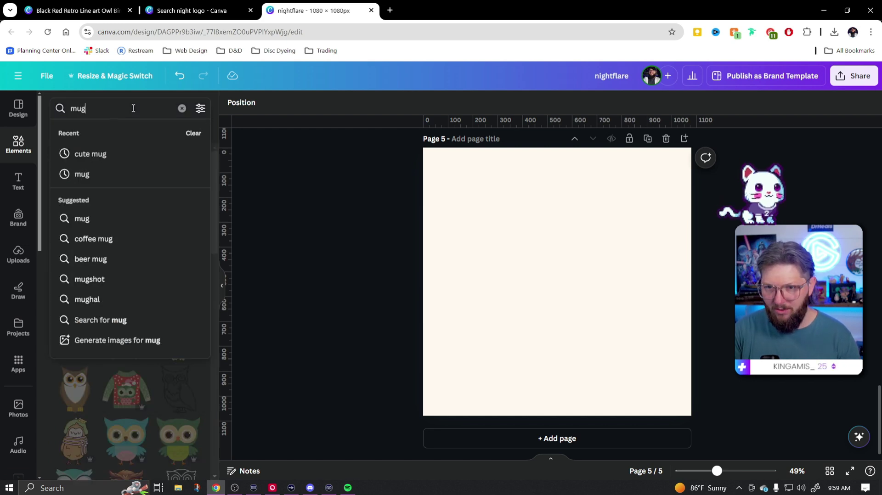
key("Return")
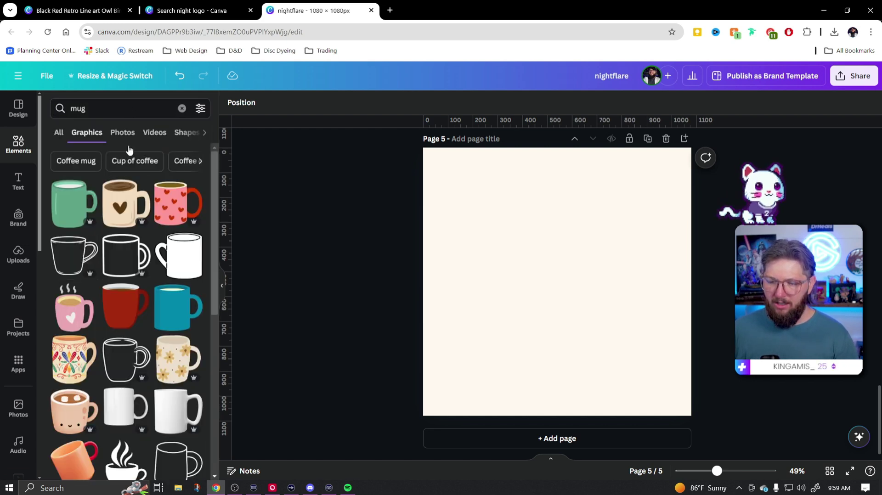
scroll(137, 260, "down", 2)
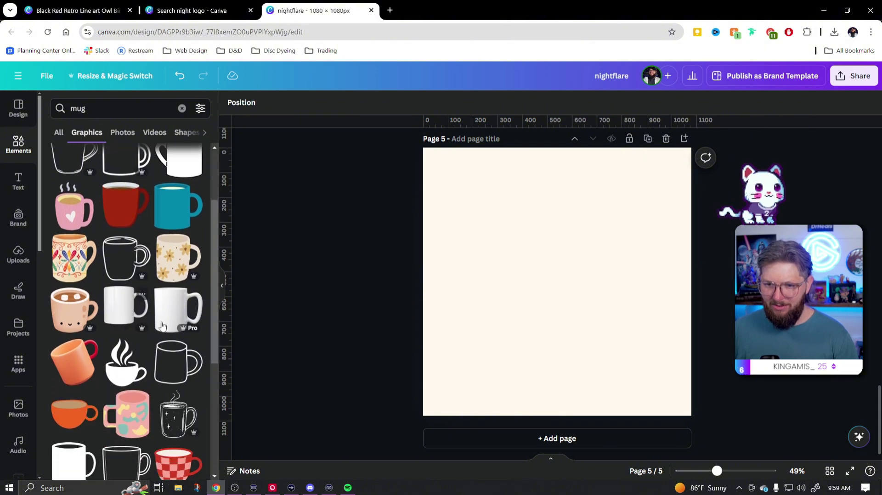
scroll(151, 336, "down", 3)
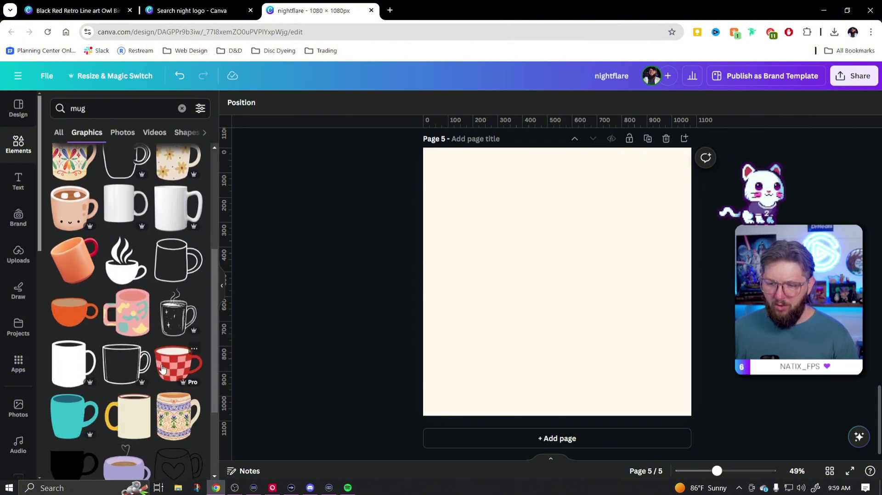
scroll(161, 365, "up", 6)
left_click(75, 358)
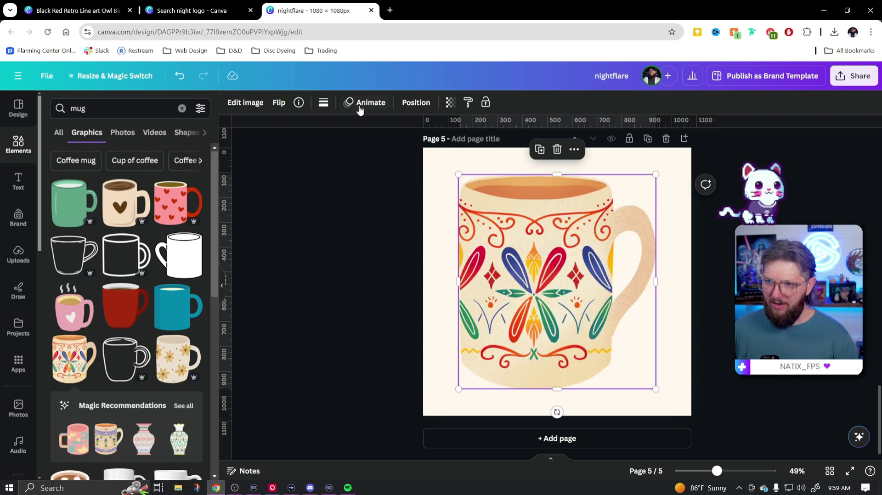
key("Delete")
Step: Add the pink heart mug, turn its red hearts and handle yellow, then delete it
left_click(192, 214)
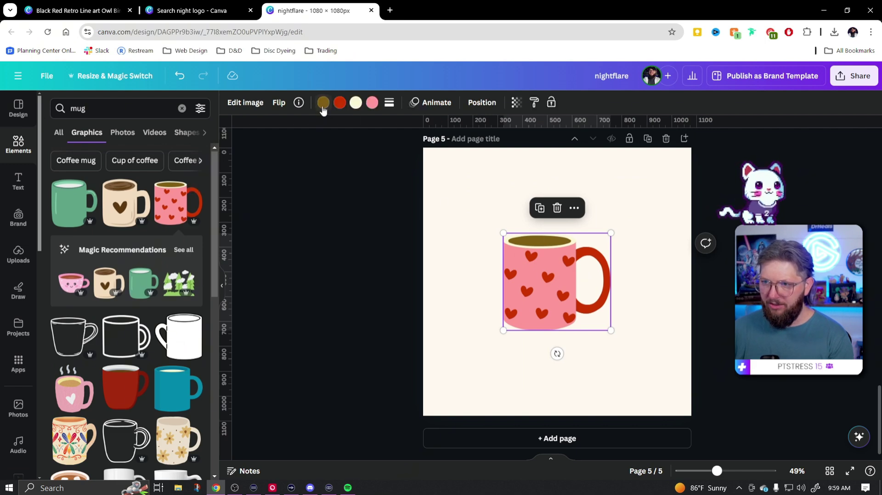
left_click(340, 103)
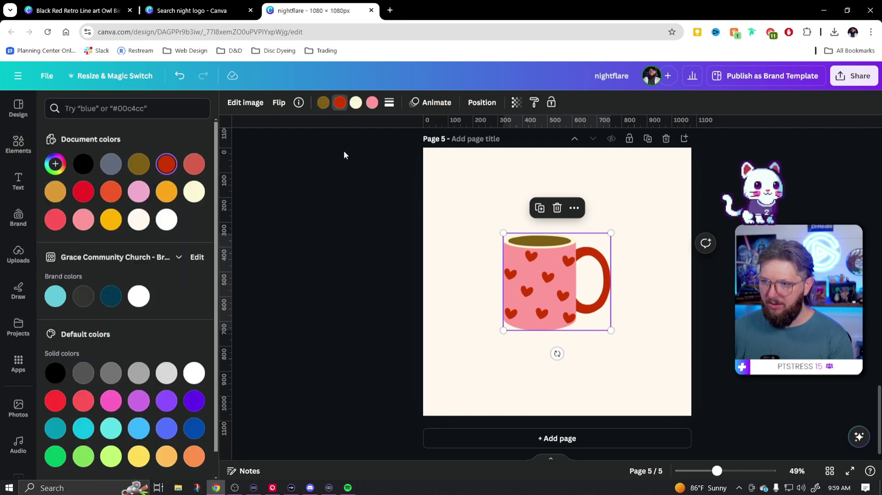
left_click(110, 220)
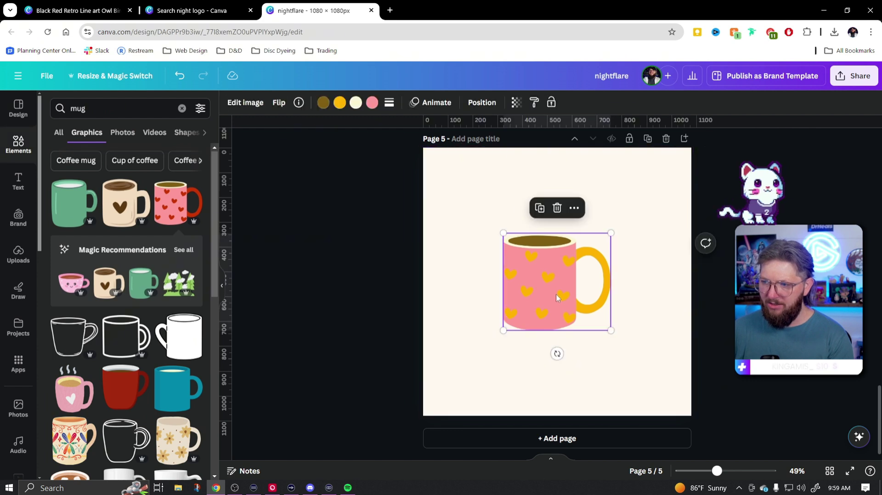
key("Delete")
scroll(159, 329, "down", 6)
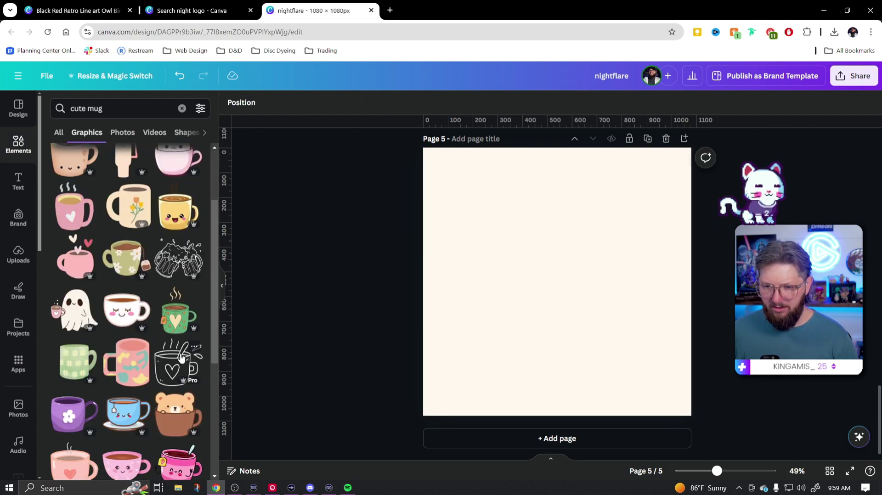
Step: Add the pink mug-with-hearts graphic to page 5, after briefly trying the ghost-with-mug version
left_click(73, 260)
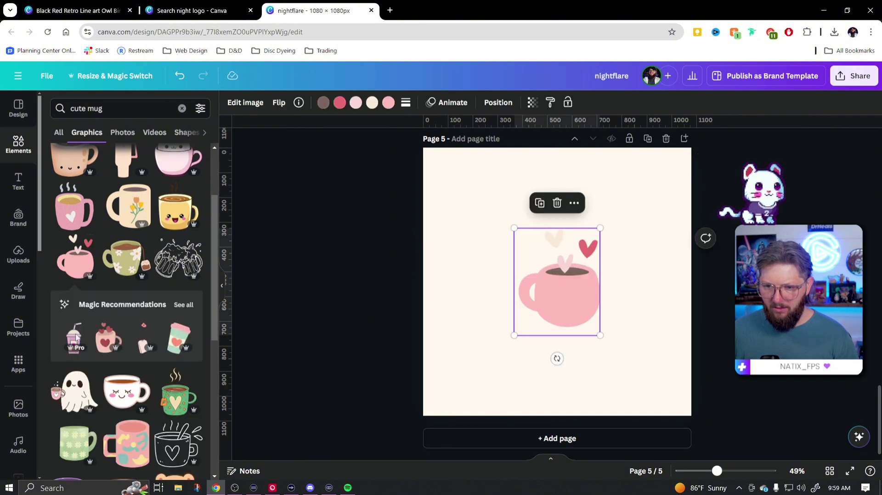
left_click(73, 308)
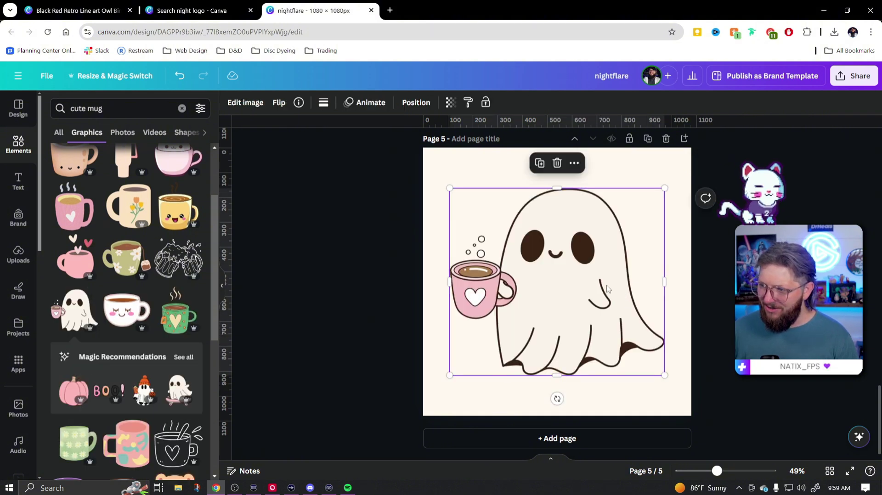
left_click_drag(607, 289, 607, 302)
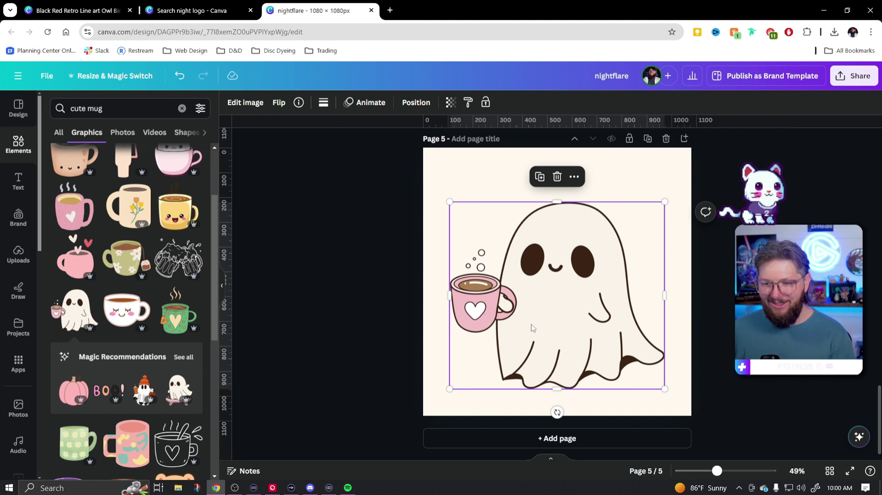
key("ctrl+z")
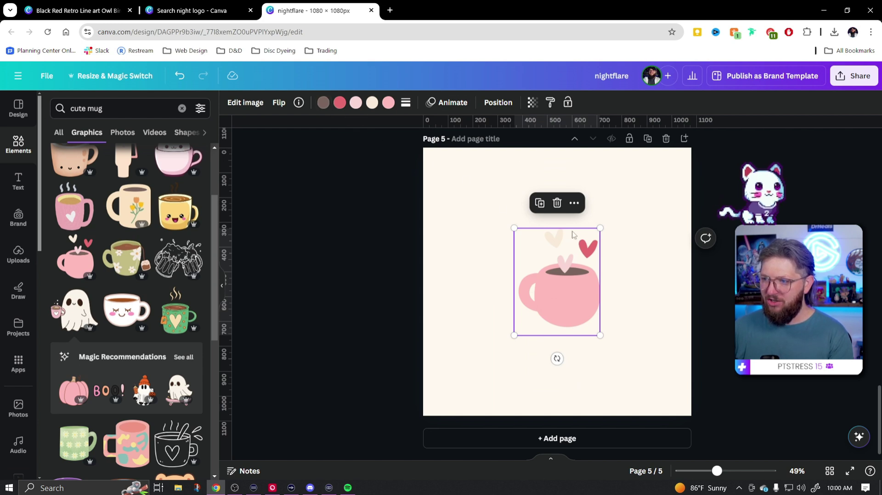
Step: Recolour one of the mug's hearts slate blue and move the mug left and down
left_click(371, 102)
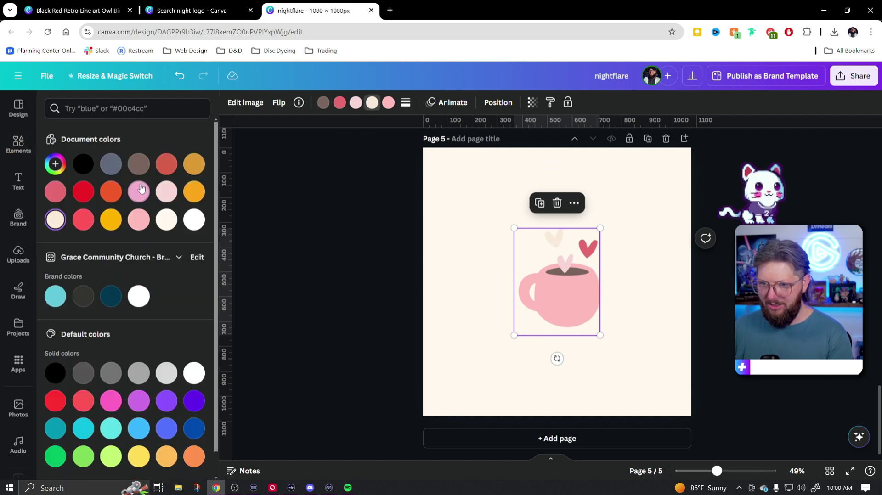
left_click(112, 164)
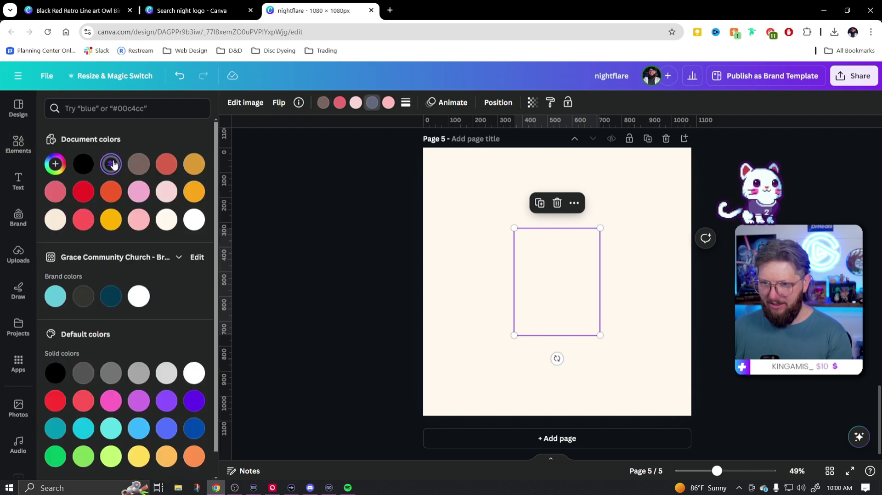
left_click(457, 299)
left_click_drag(535, 298, 464, 313)
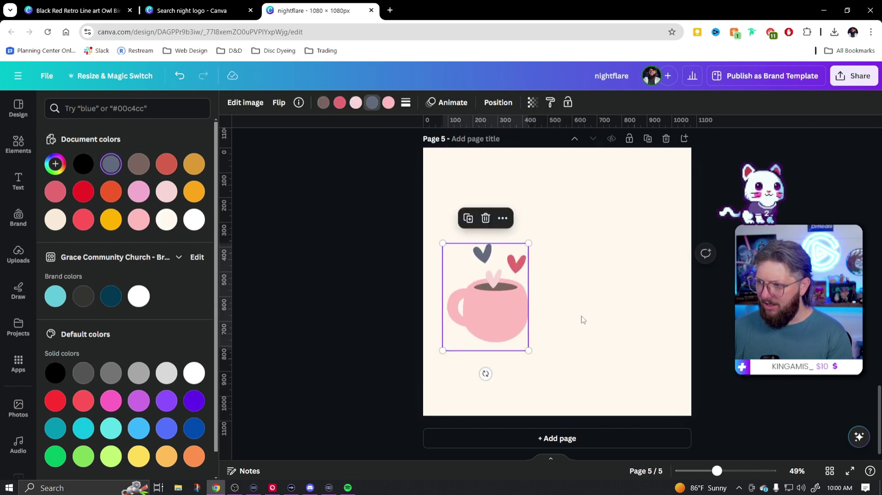
left_click(601, 321)
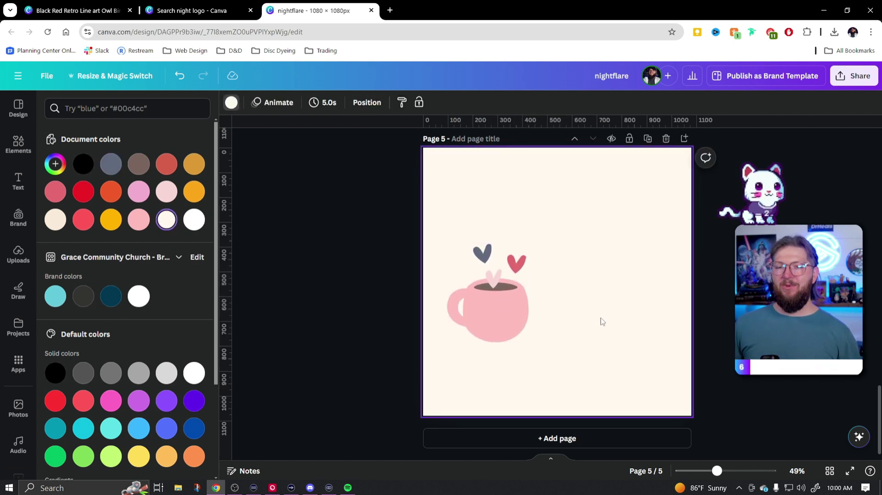
Step: Add a paragraph text box beside the mug, then delete it
key("t")
left_click(604, 291)
left_click_drag(581, 282, 614, 271)
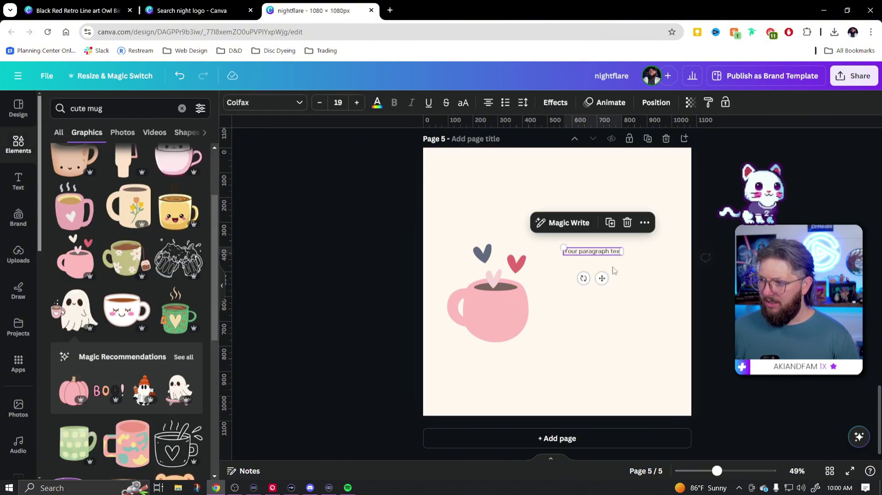
key("Delete")
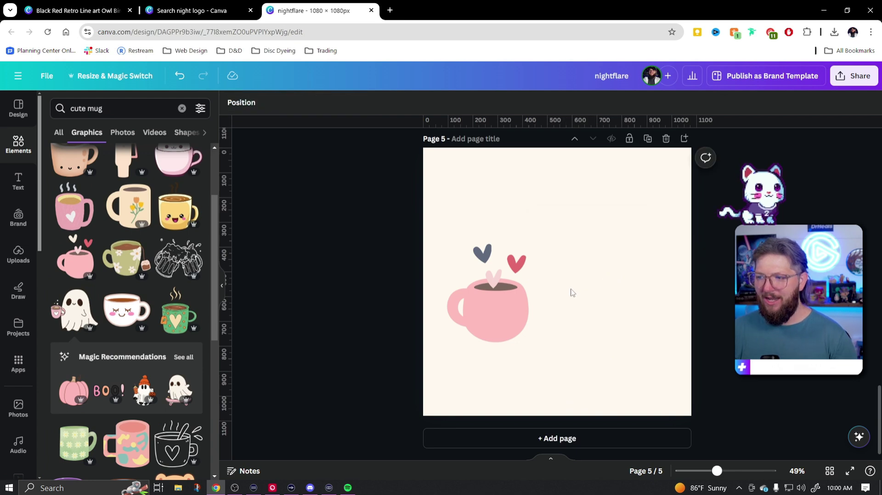
left_click(15, 113)
Step: Rerun the 'cozy logo' template search and add a blank sixth page after page 5
left_click(55, 102)
left_click(96, 109)
triple_click(88, 110)
left_click(115, 108)
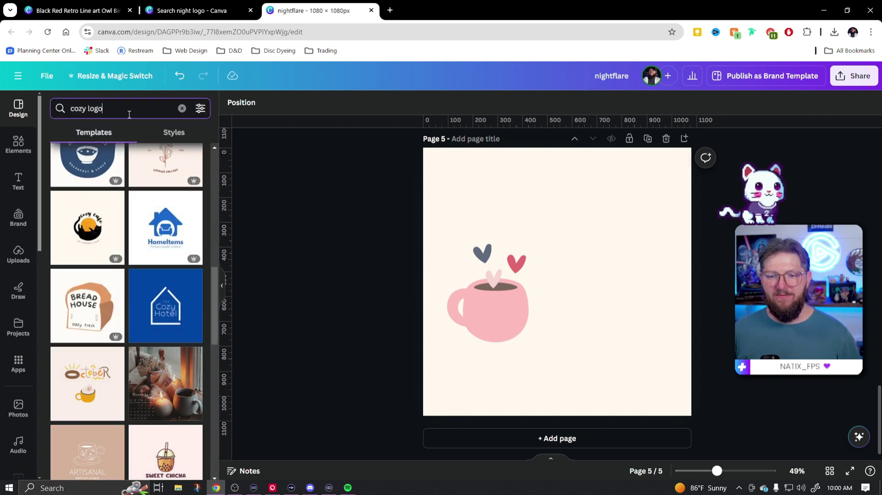
key("Return")
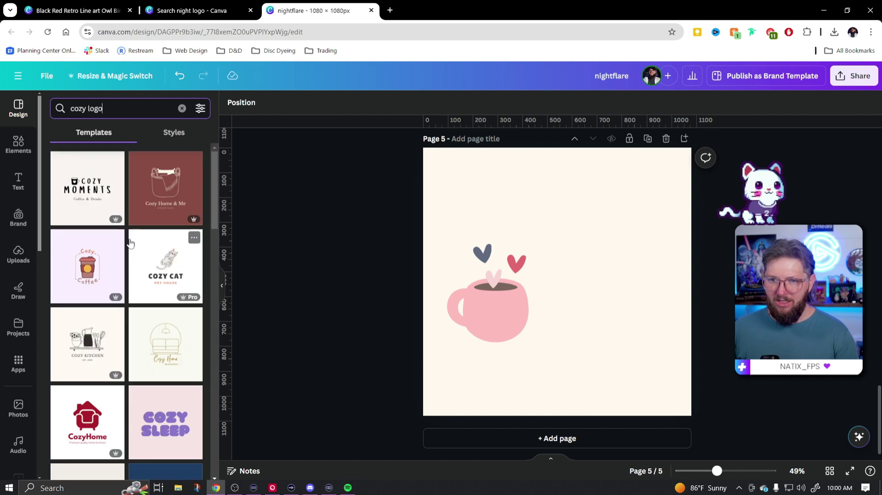
left_click(581, 438)
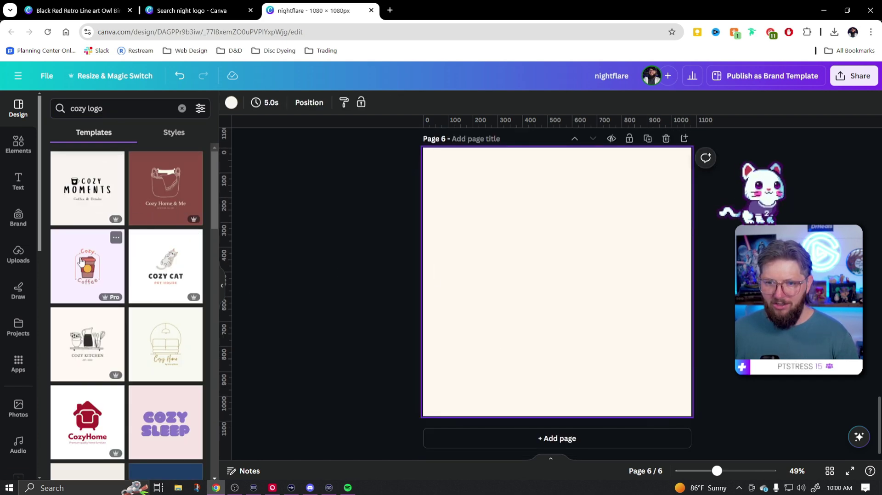
Step: Try the coffee-cup doodle and October templates on page 6
scroll(170, 304, "down", 3)
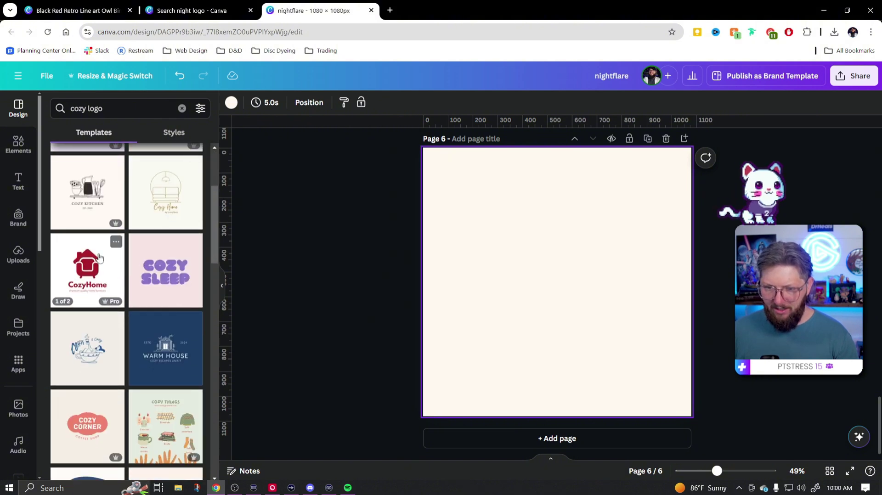
scroll(78, 261, "down", 1)
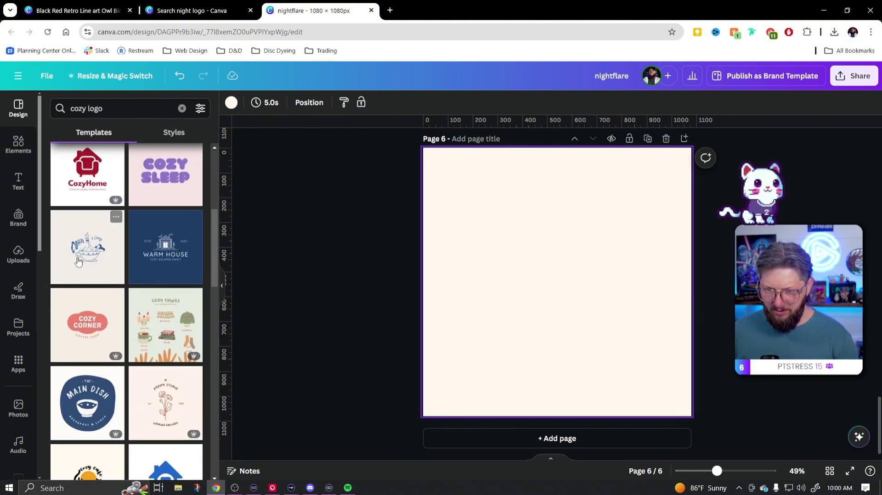
left_click(81, 256)
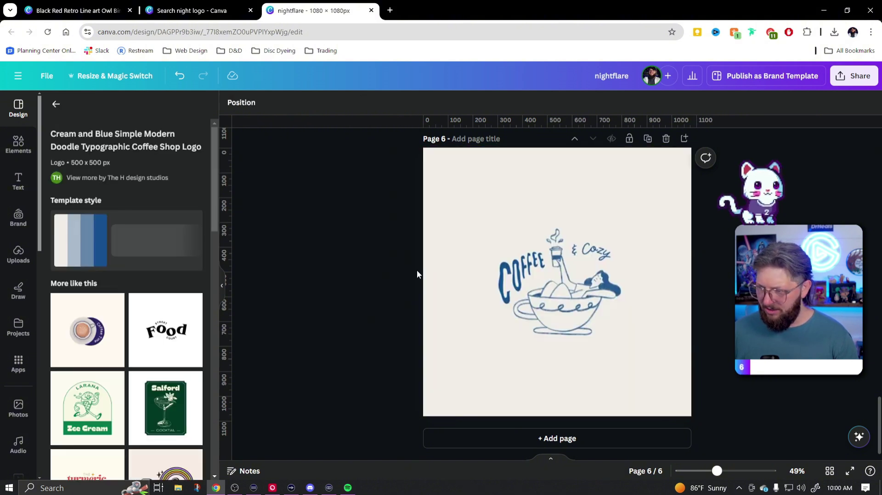
left_click(507, 280)
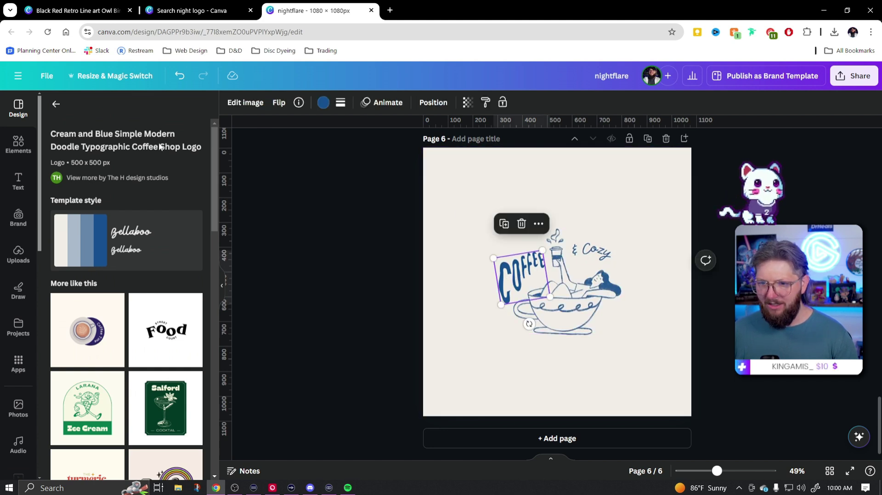
left_click(56, 104)
scroll(158, 328, "down", 4)
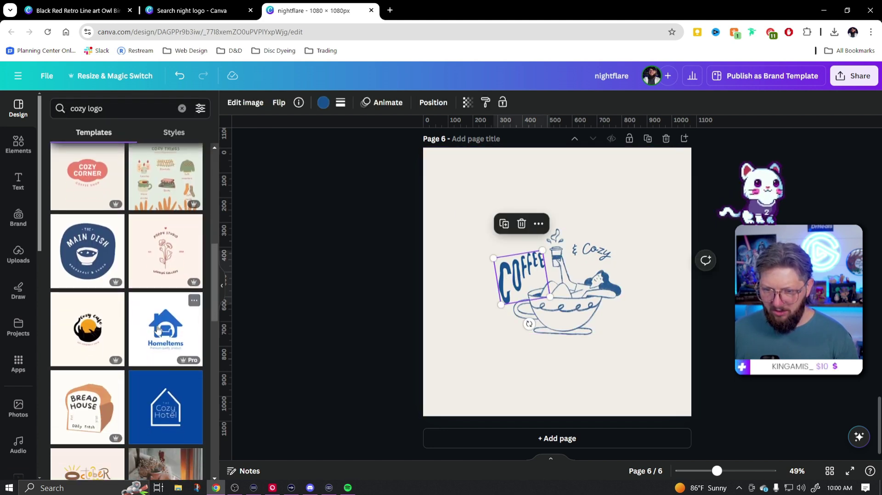
scroll(131, 347, "down", 4)
left_click(85, 333)
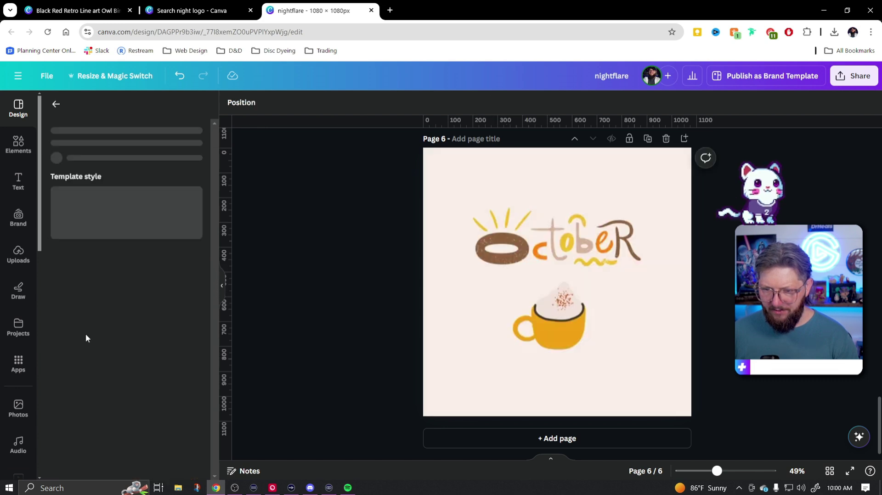
left_click(565, 249)
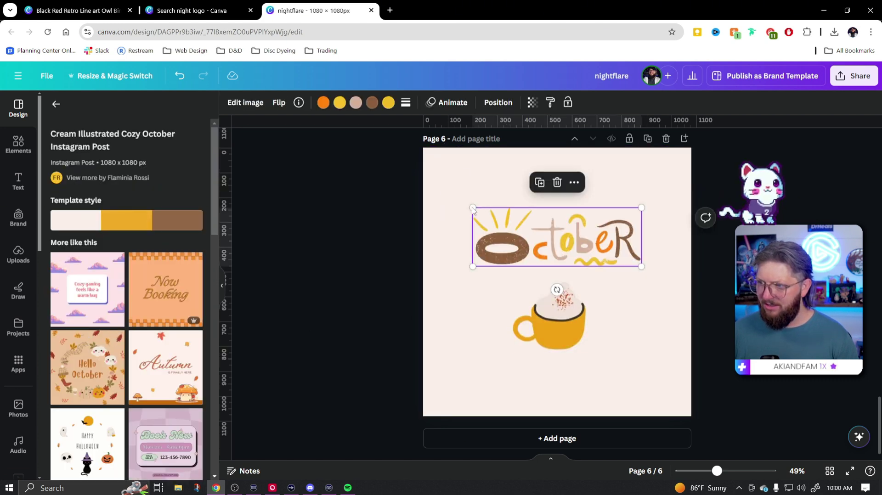
Step: Apply the Brown Bubble Milk Tea logo template to page 6 and select its SWEET CHICHA text
left_click(56, 105)
scroll(138, 322, "down", 3)
left_click(166, 308)
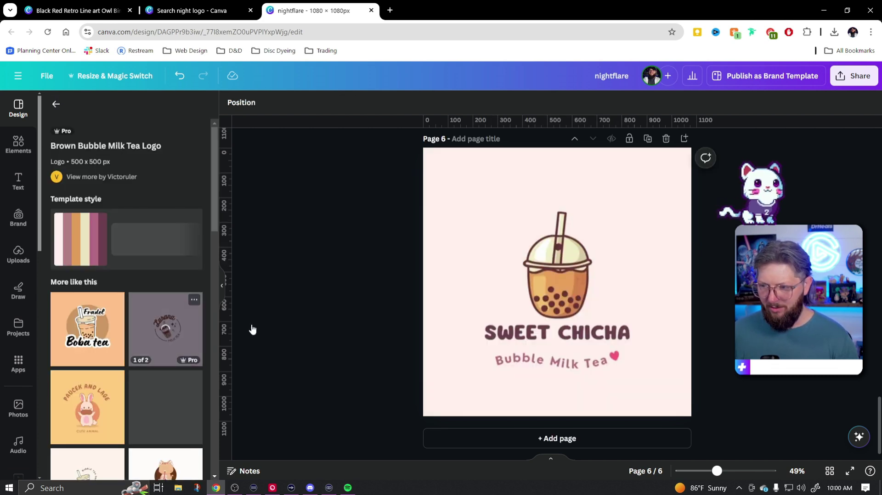
left_click(602, 338)
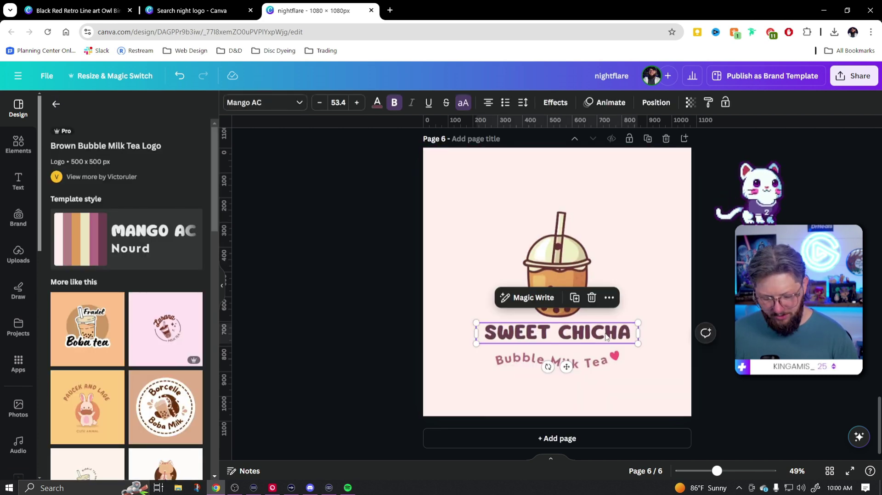
scroll(611, 336, "up", 6)
Step: Paste the SWEET CHICHA text beside the mug on page 5 and retype it as NIGHT / FLARE
left_click(598, 339)
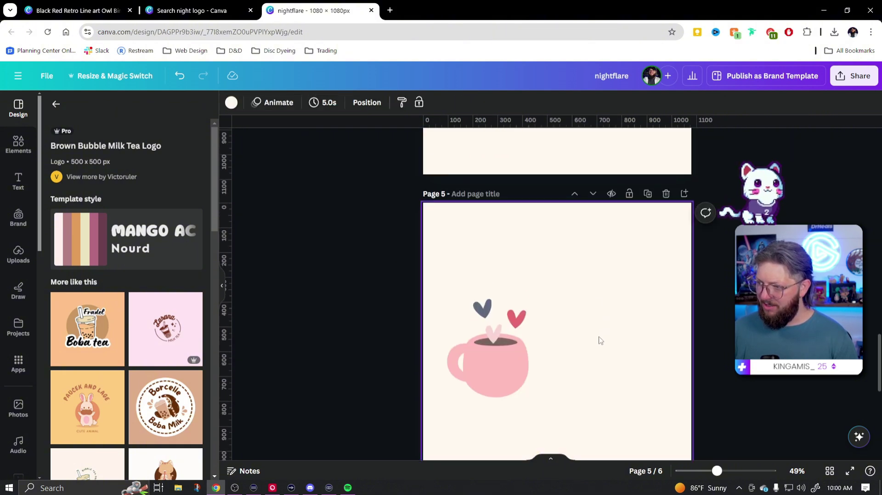
scroll(600, 322, "down", 2)
key("ctrl+v")
left_click_drag(598, 295, 650, 243)
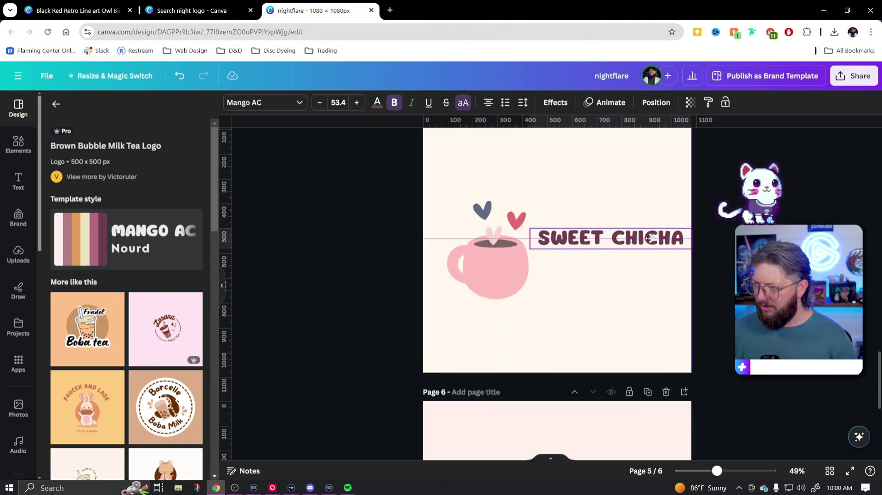
double_click(632, 237)
type("NIGHT")
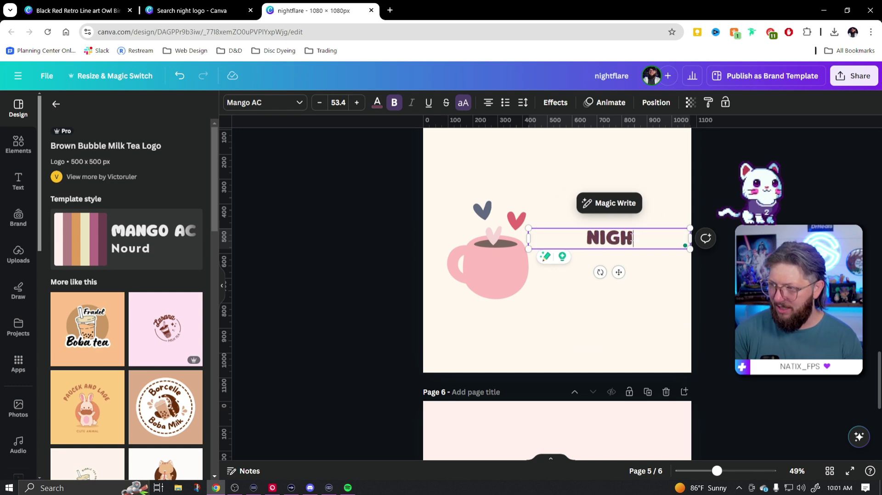
key("Return")
type("FLARE")
left_click(636, 270)
Step: Move the NIGHT FLARE title closer to the mug, enlarge it and tilt it about 6°
left_click_drag(628, 230, 589, 274)
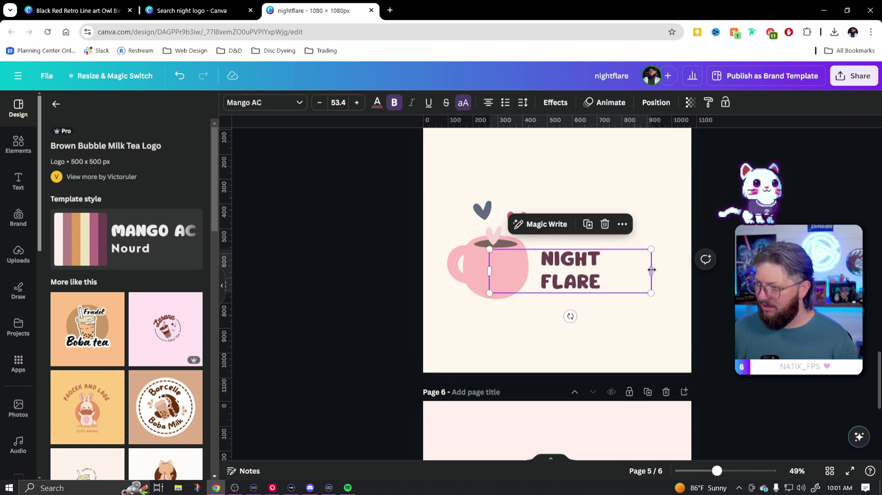
left_click_drag(653, 269, 622, 284)
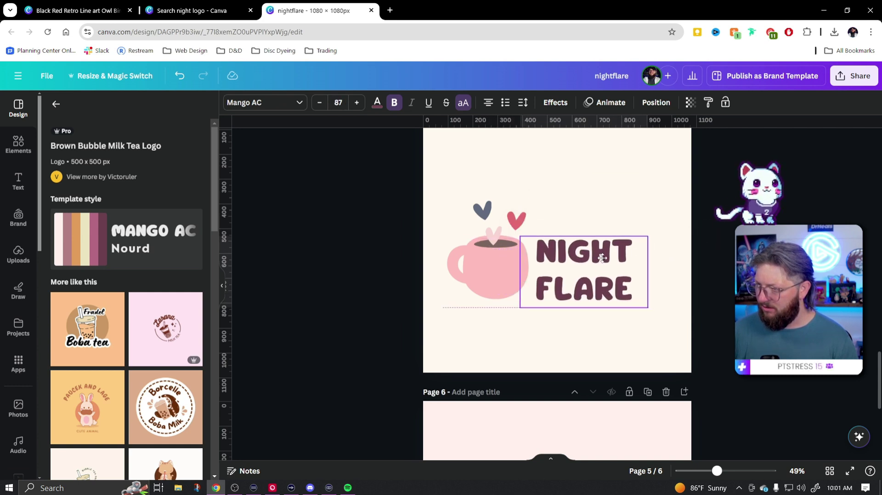
left_click_drag(584, 331, 591, 330)
left_click(590, 317)
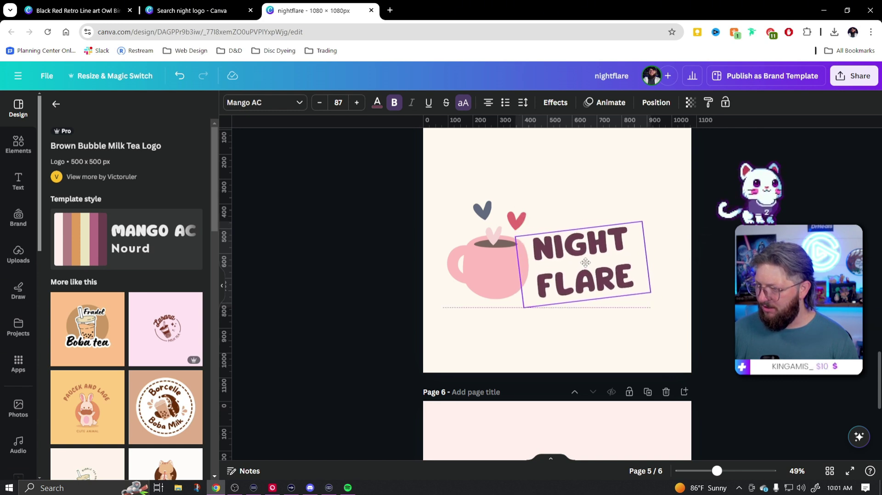
key("ctrl+z")
left_click(659, 337)
left_click(617, 270)
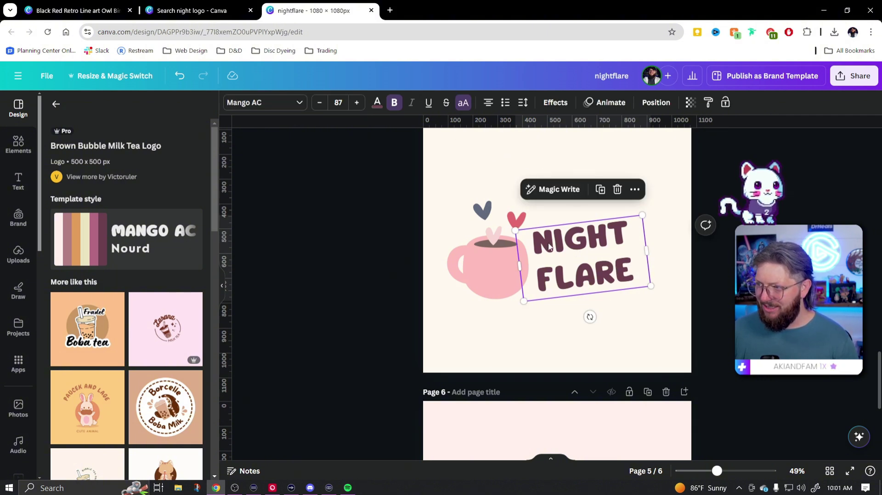
left_click(377, 109)
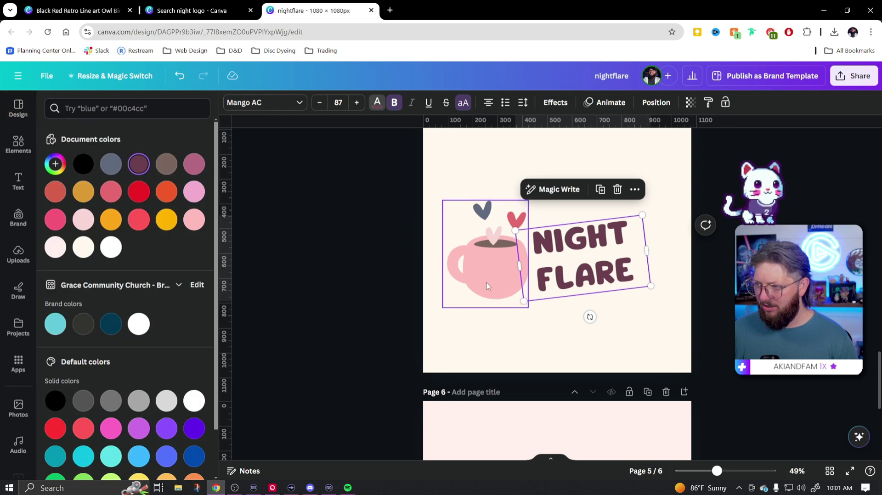
Step: Recolour the NIGHT FLARE title rose pink (#e56a6f) after trying light pink and hot pink
left_click(198, 225)
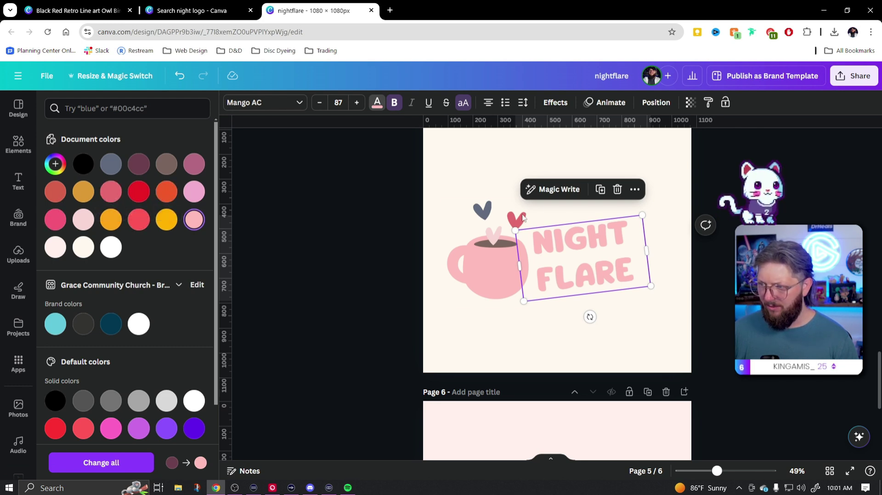
left_click(55, 219)
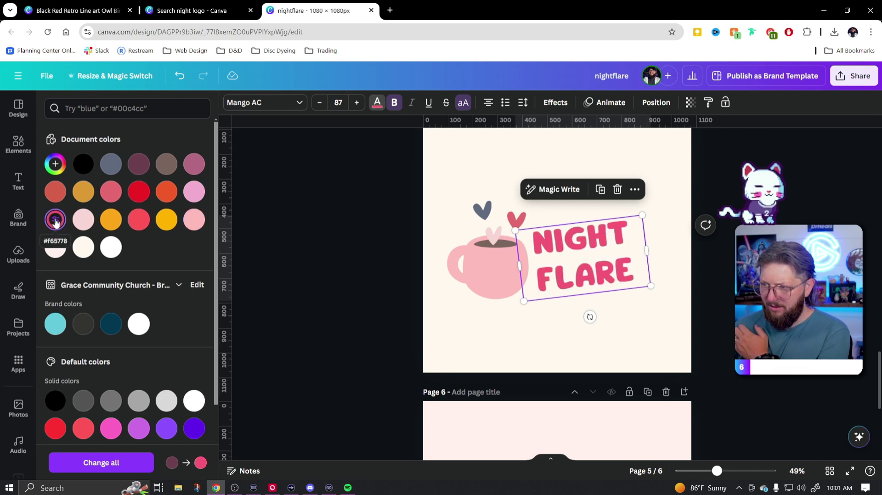
left_click(112, 193)
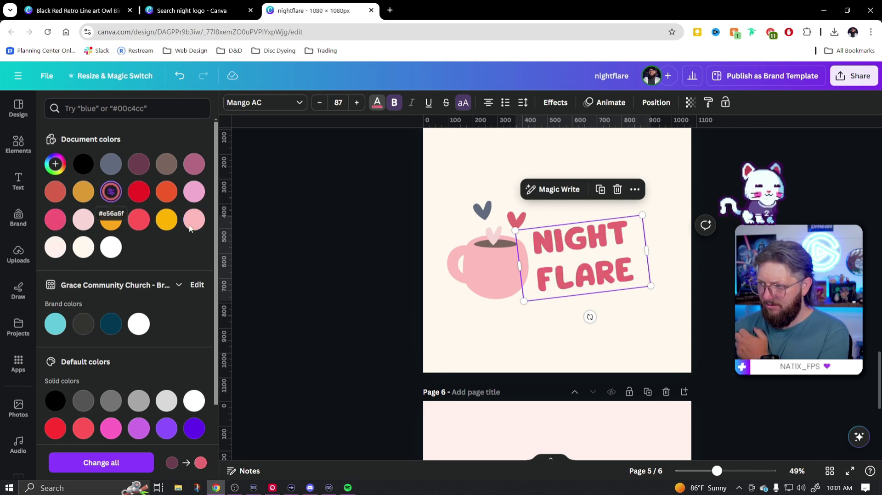
key("Escape")
left_click_drag(357, 274, 675, 191)
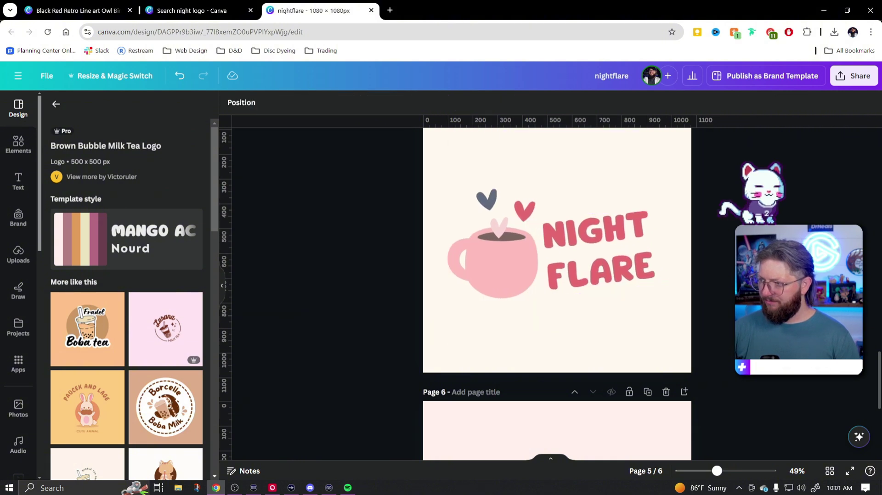
Step: Apply the cozy October template's colour palette to page 5
left_click(588, 275)
left_click(592, 332)
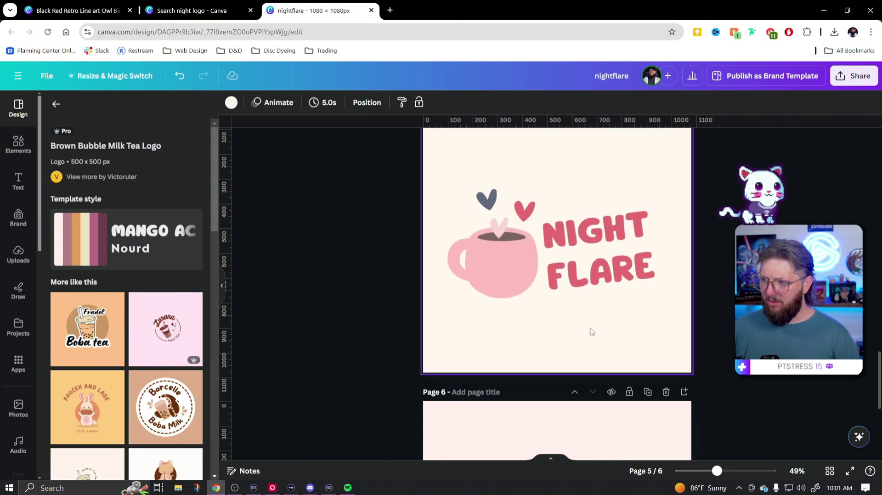
left_click(56, 105)
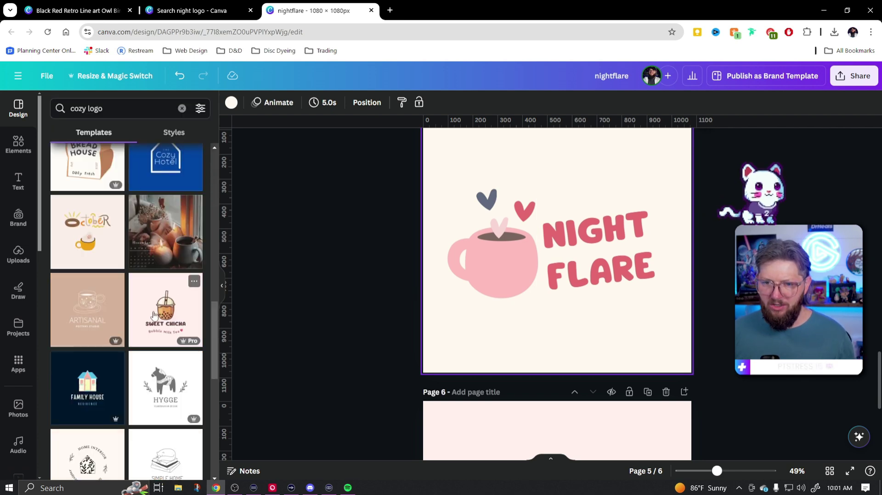
left_click(76, 232)
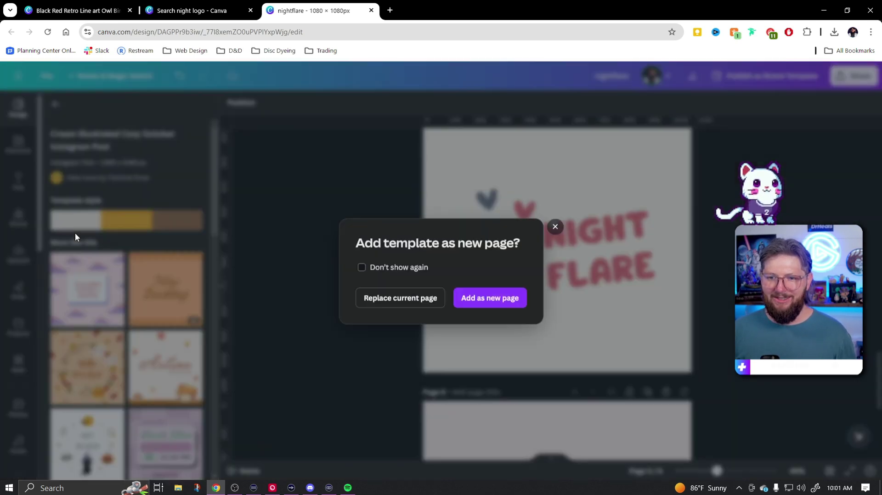
left_click(555, 227)
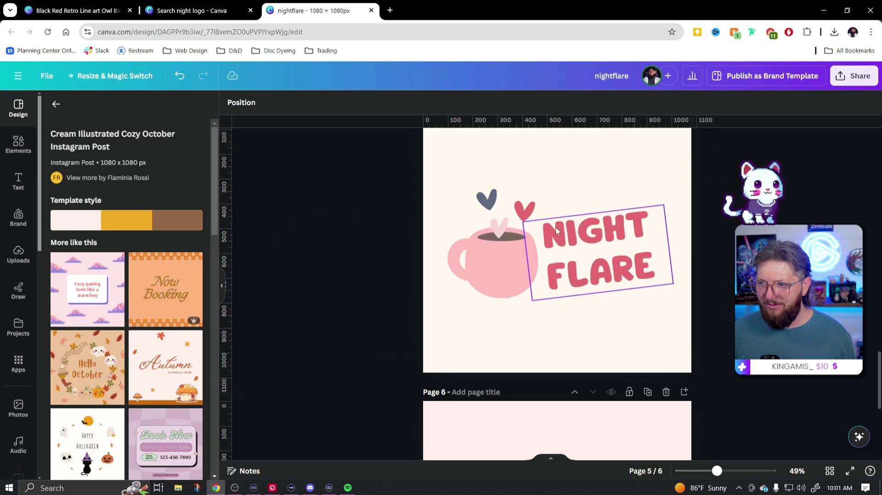
left_click(130, 224)
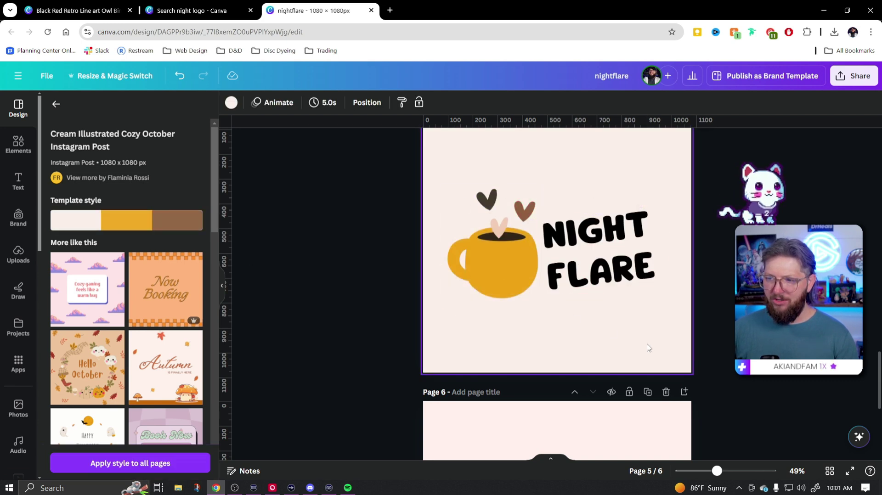
Step: Shuffle palettes to brown background with white NIGHT FLARE, then browse the cozy logo results
scroll(648, 347, "up", 2)
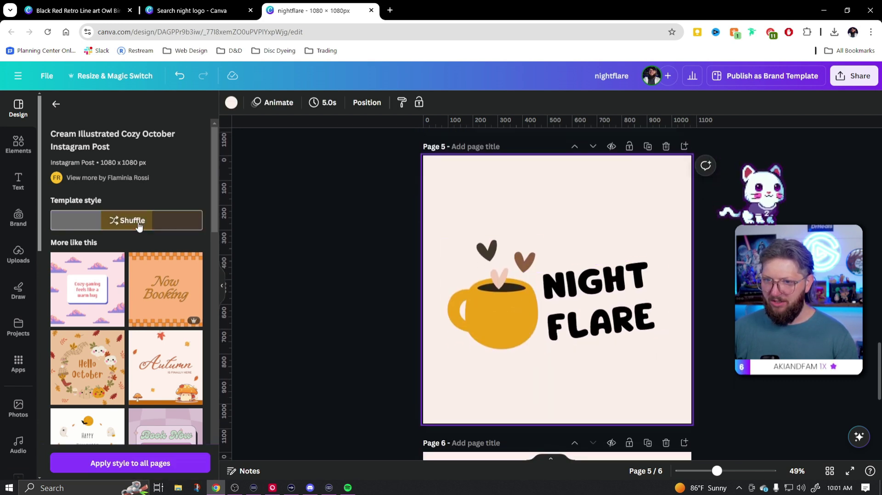
left_click(139, 226)
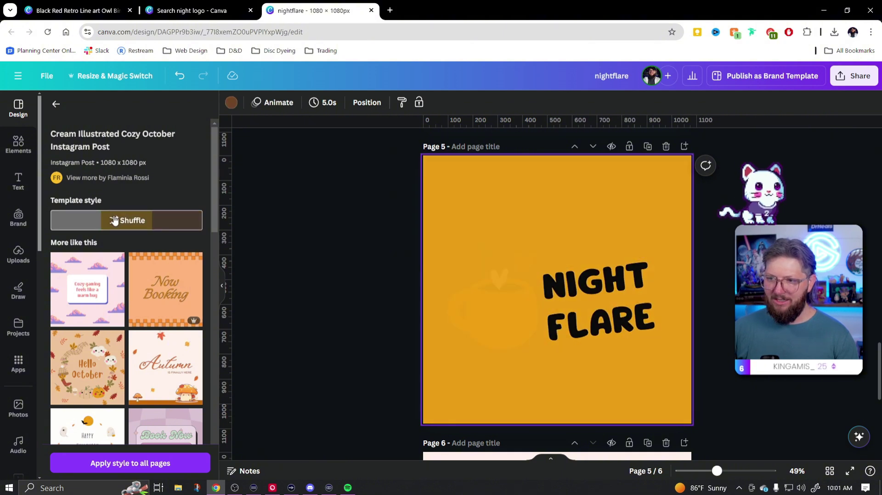
left_click(115, 221)
left_click(55, 104)
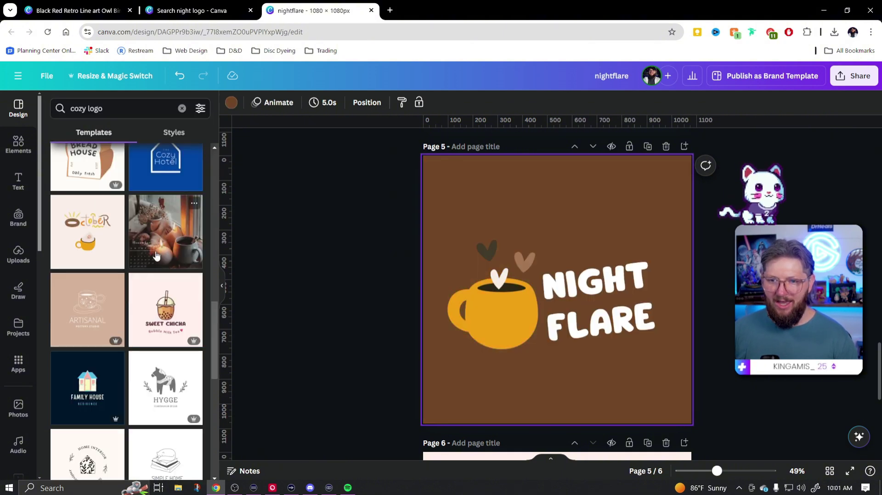
scroll(156, 256, "up", 5)
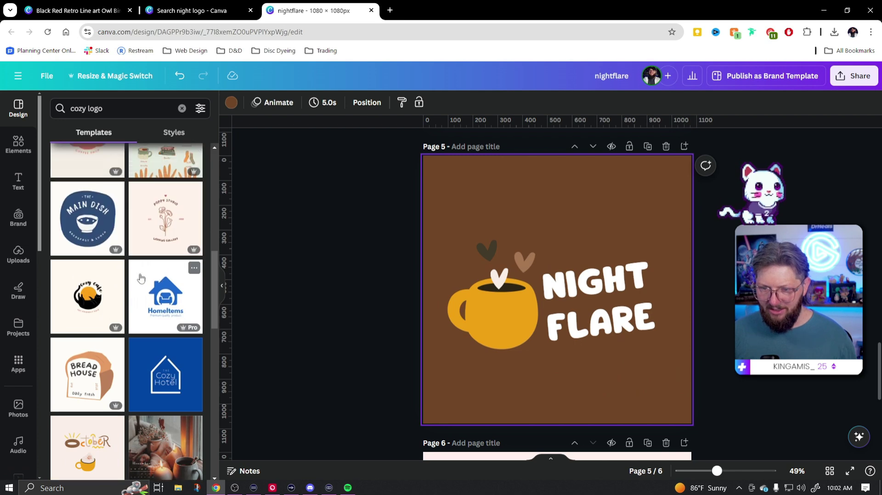
scroll(141, 277, "up", 1)
scroll(81, 255, "up", 3)
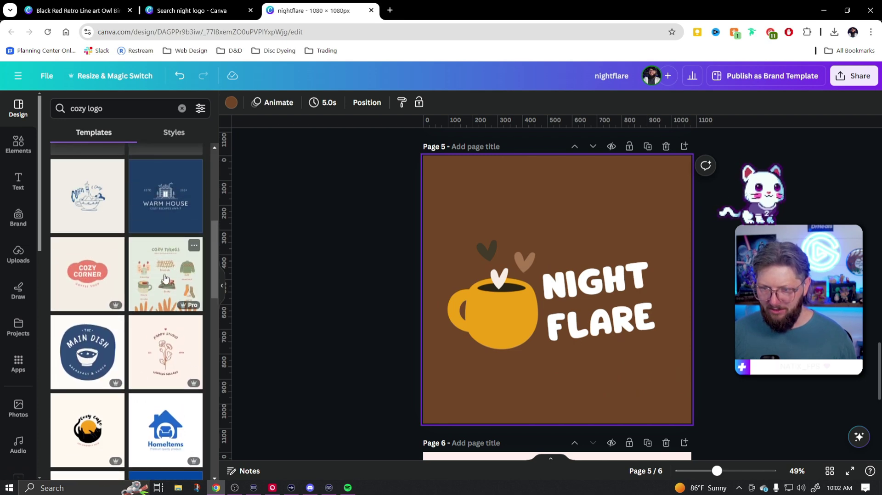
left_click(164, 274)
Step: Apply the Cozy Things template style to the logo page and nudge NIGHT FLARE left
left_click(556, 228)
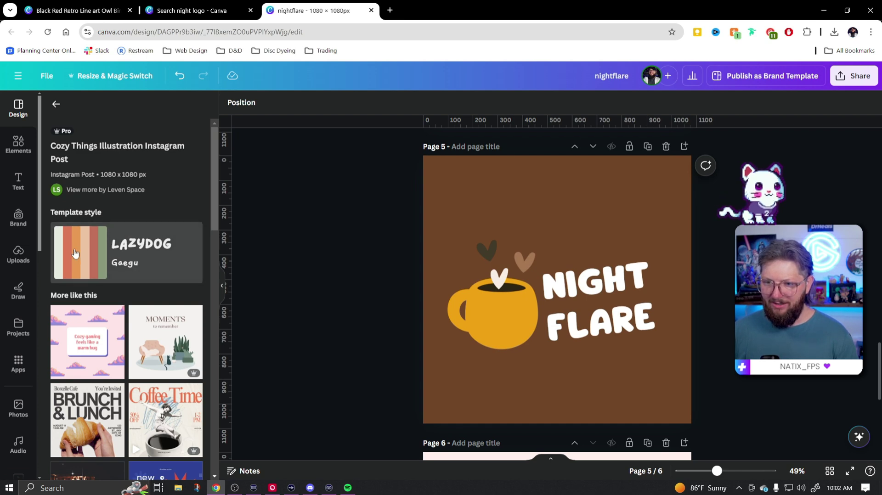
scroll(76, 255, "down", 8)
scroll(80, 258, "up", 8)
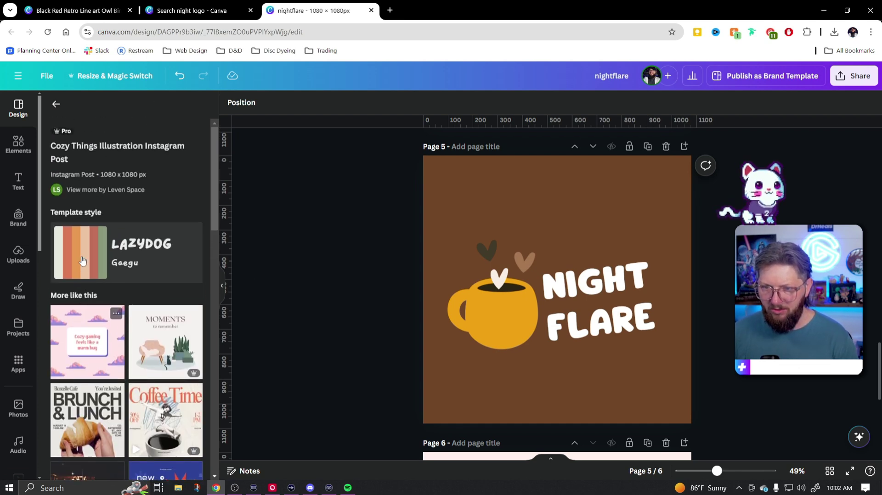
left_click(615, 289)
left_click(344, 259)
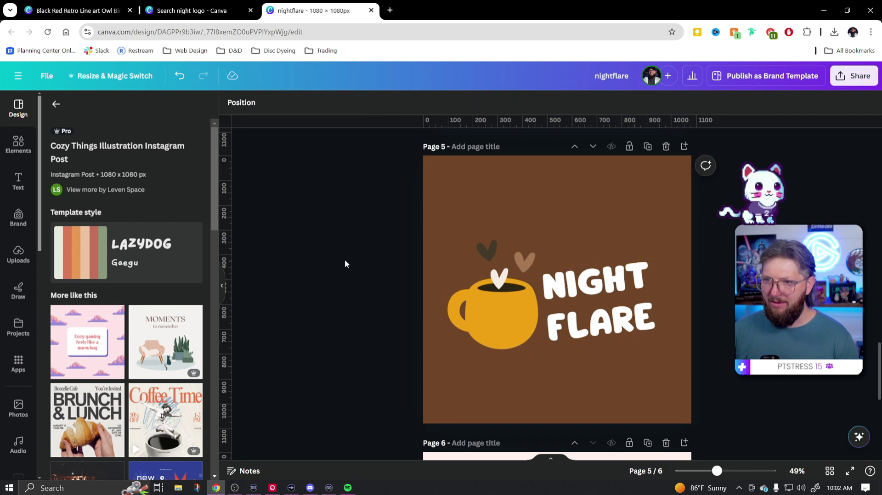
left_click(74, 257)
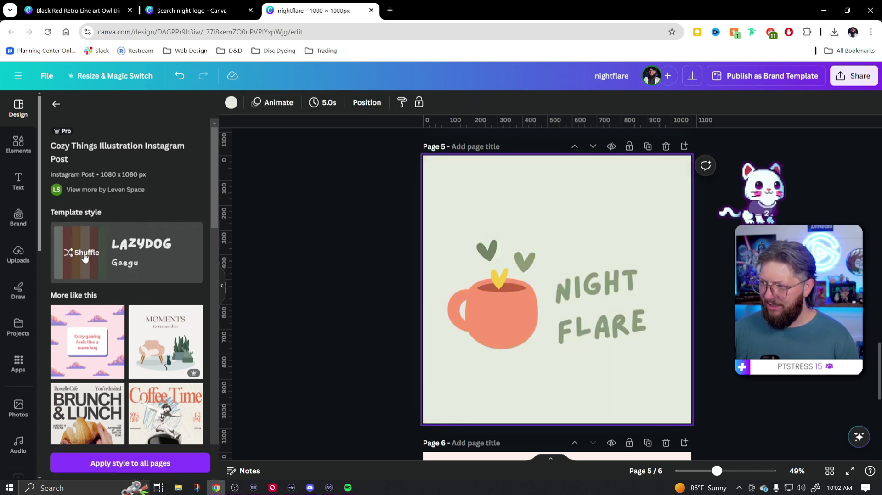
left_click_drag(615, 324, 605, 322)
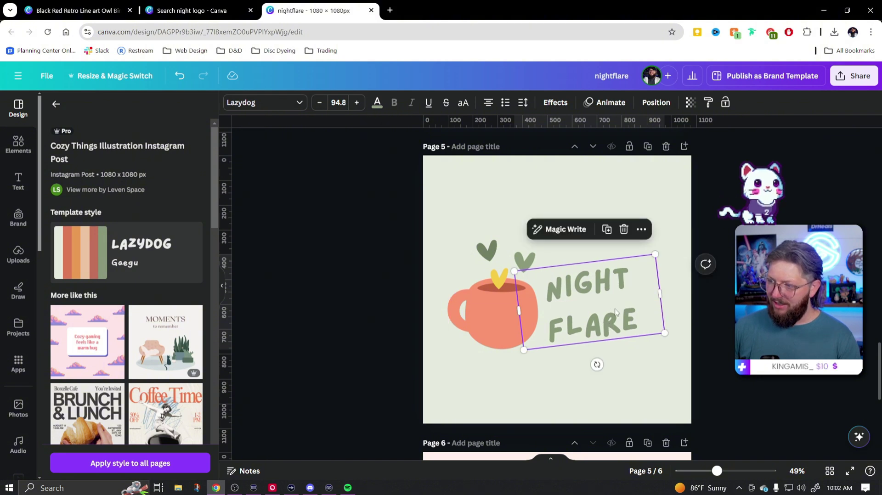
Step: Shuffle the style back to the pale sage background, coral mug and green lettering
left_click(86, 257)
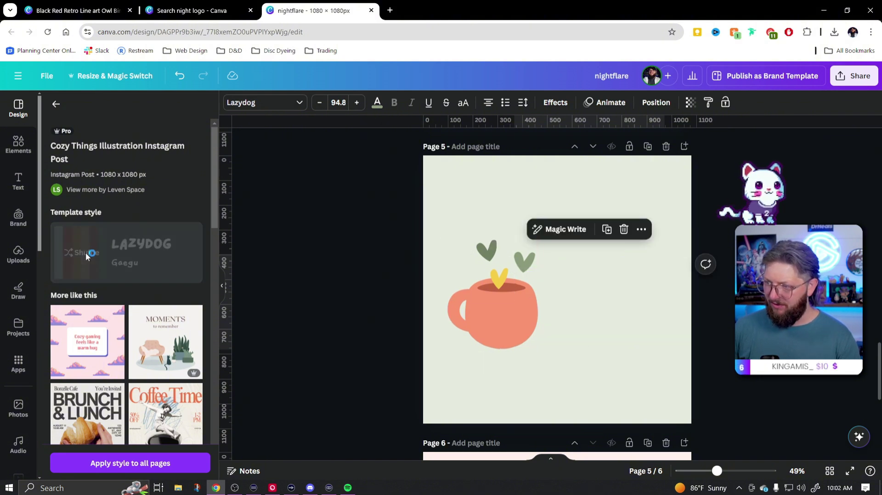
left_click(87, 257)
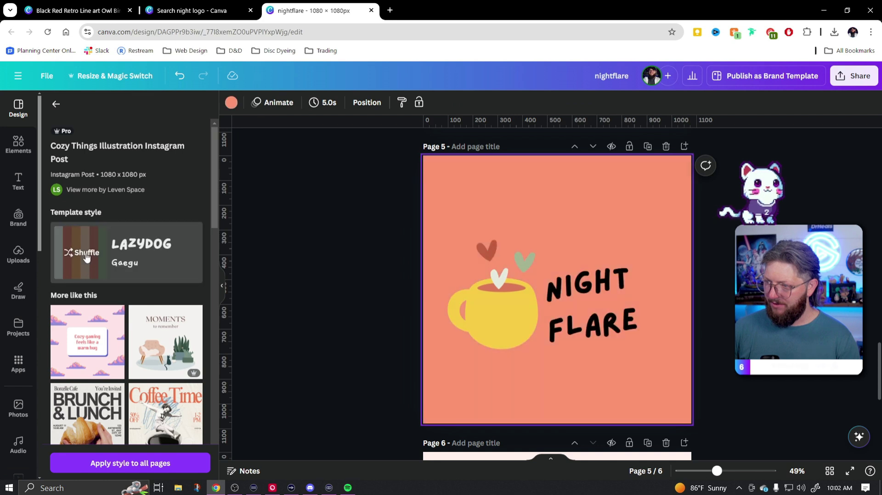
left_click(86, 255)
left_click(86, 256)
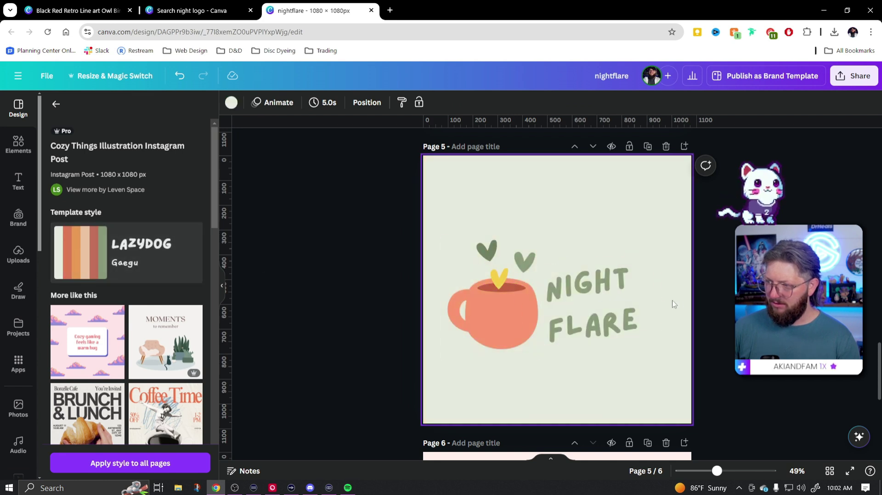
left_click(592, 309)
Step: Tighten NIGHT FLARE's line spacing to about 1.05 and move it up slightly
left_click(522, 103)
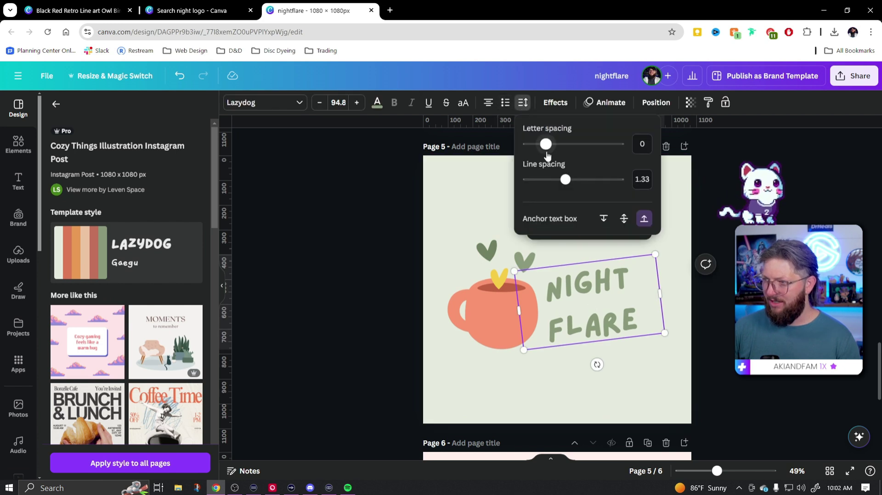
left_click_drag(565, 180, 553, 182)
left_click(675, 342)
left_click_drag(616, 312, 616, 300)
Step: Raise NIGHT FLARE's font size to 108 and shift it slightly right and down
left_click(357, 102)
left_click(356, 103)
left_click(356, 103)
left_click(357, 103)
left_click(357, 103)
left_click(356, 103)
left_click(357, 102)
left_click(356, 102)
left_click(356, 103)
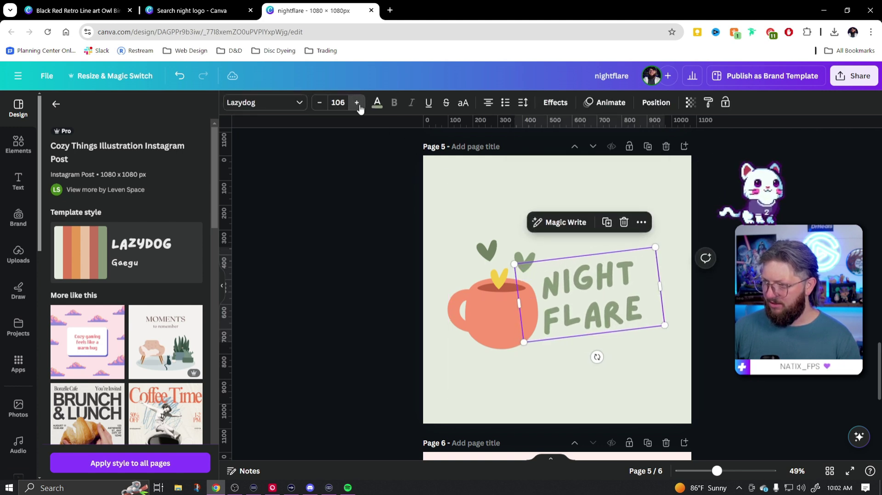
left_click(719, 345)
left_click(594, 357)
left_click_drag(594, 356, 601, 361)
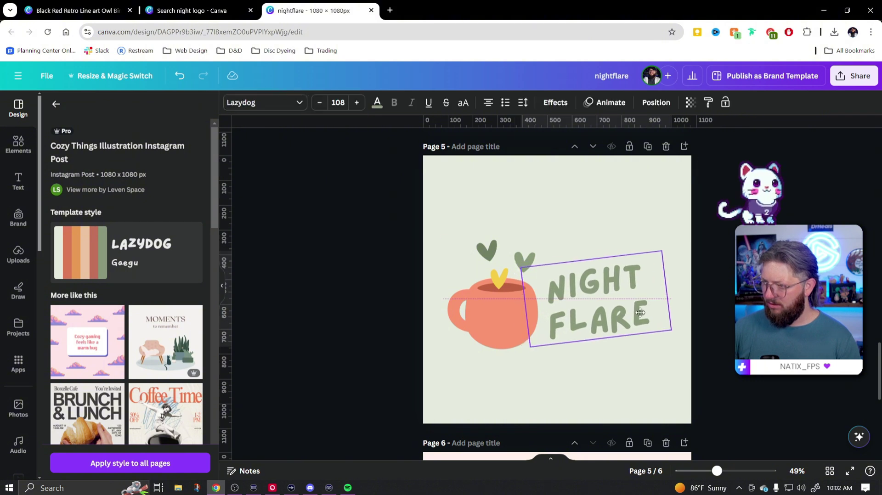
left_click(351, 224)
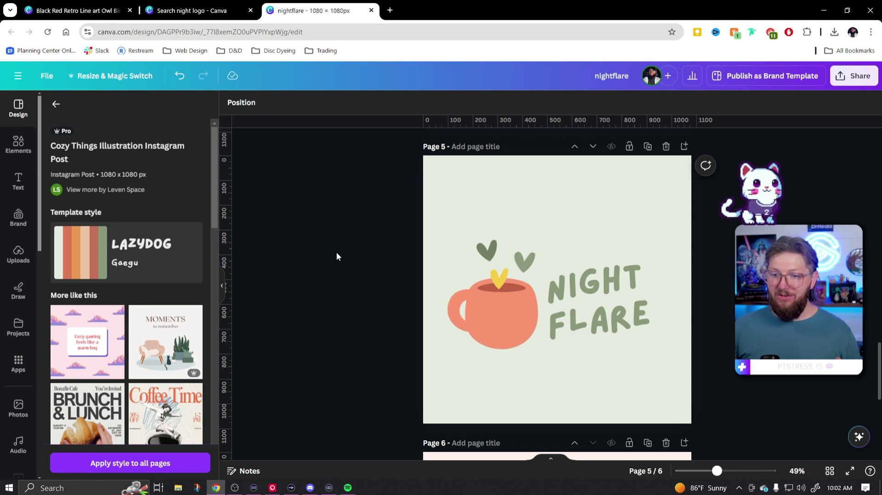
Step: Open the Cozy Sleep template's details and apply its pink and purple style to page 5
scroll(177, 303, "down", 2)
scroll(137, 323, "down", 6)
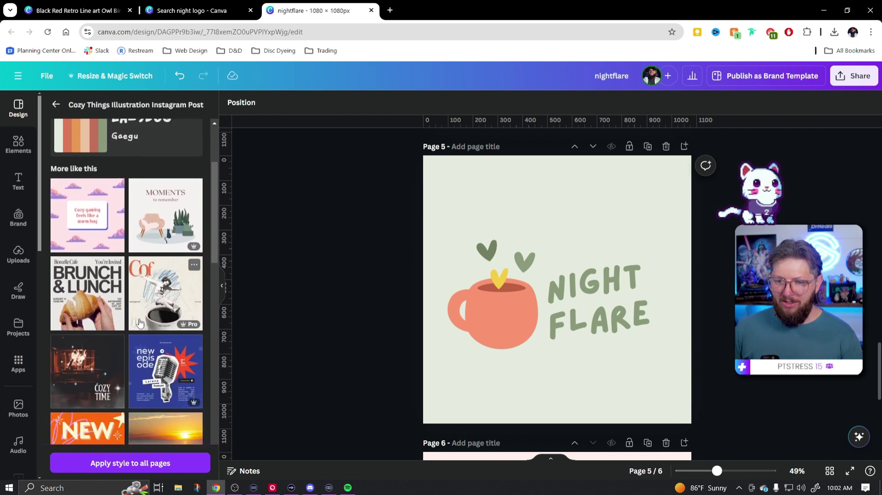
scroll(136, 368, "down", 1)
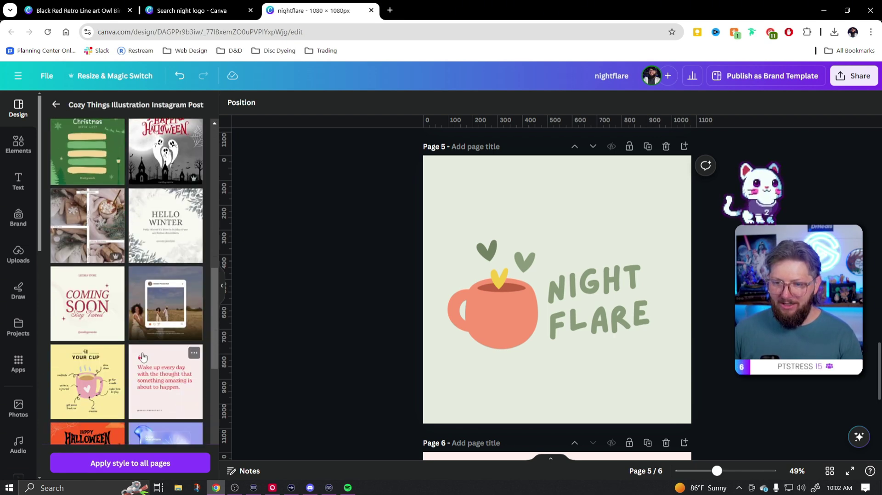
scroll(136, 322, "up", 5)
left_click(55, 104)
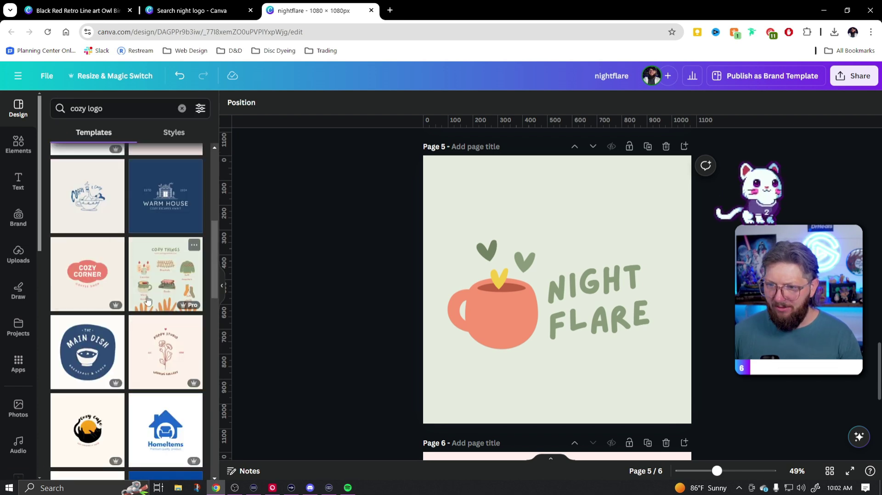
scroll(167, 305, "up", 3)
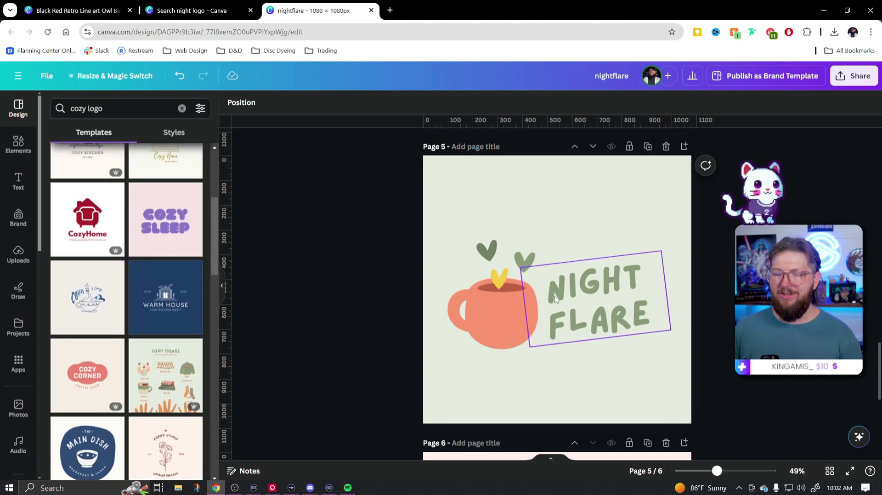
left_click(155, 214)
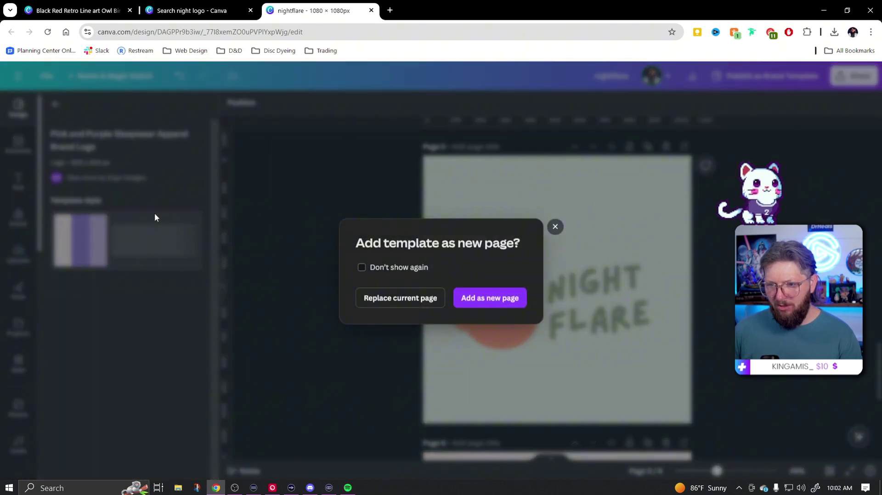
left_click(555, 226)
left_click(598, 299)
left_click(361, 290)
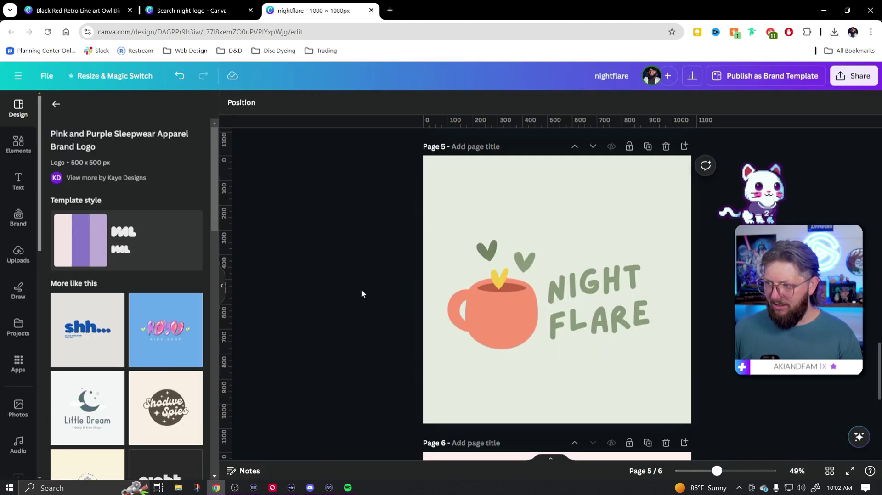
left_click(83, 240)
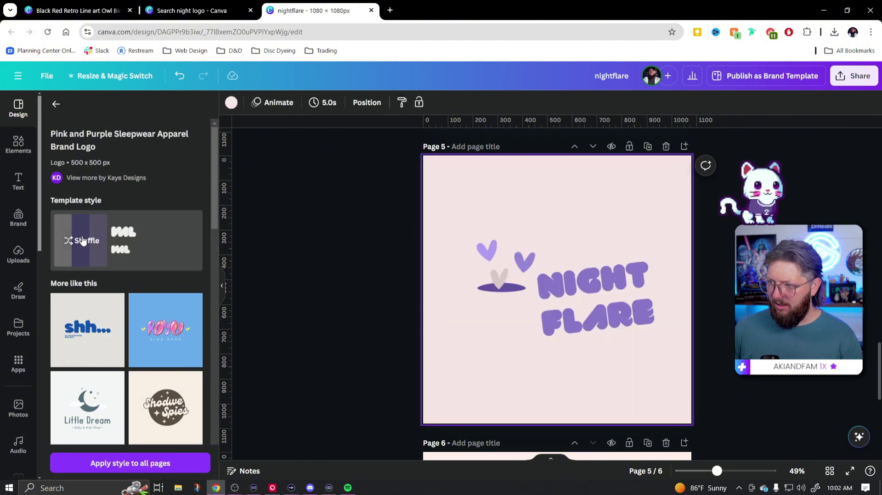
Step: Shuffle the pink and purple style to a pale pink background with lavender hearts
left_click(85, 242)
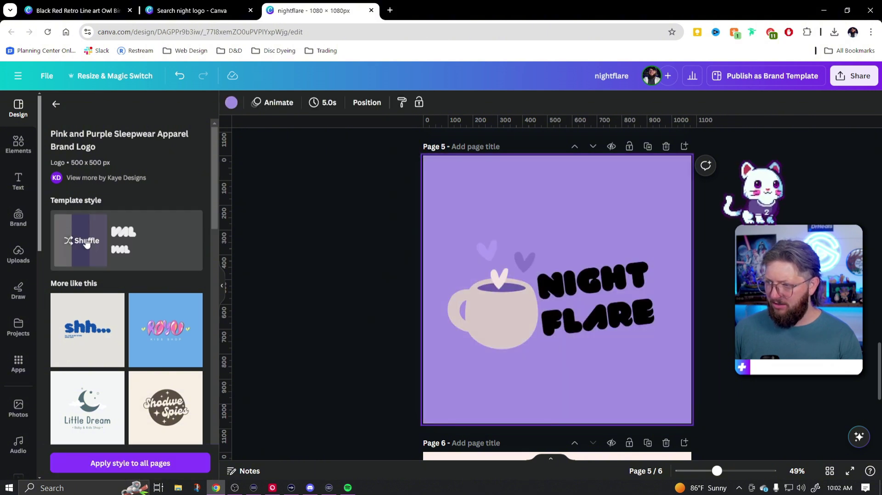
left_click(86, 242)
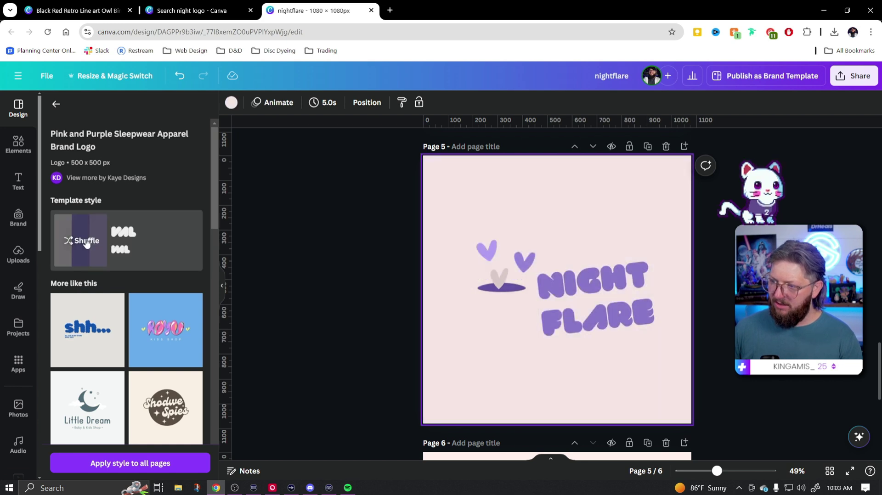
left_click(86, 243)
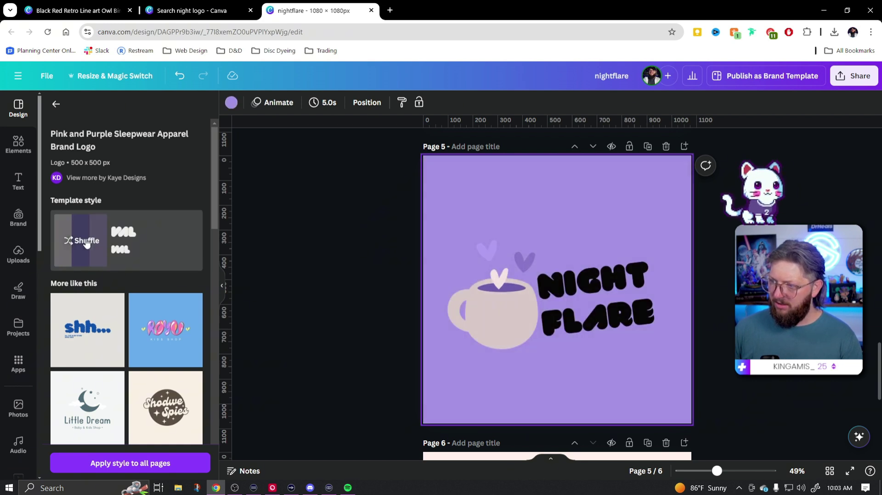
left_click(87, 244)
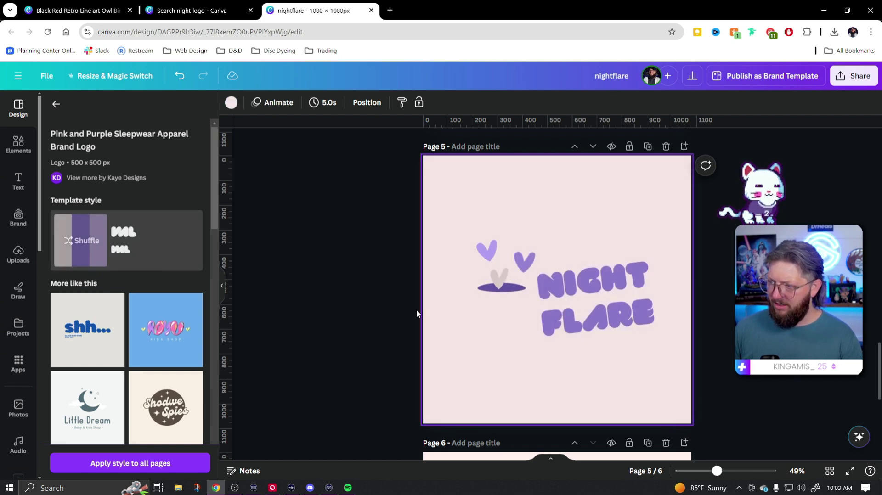
Step: Change the NIGHT FLARE text's font to LAZYDOG via a 'lazy' font search
left_click(619, 311)
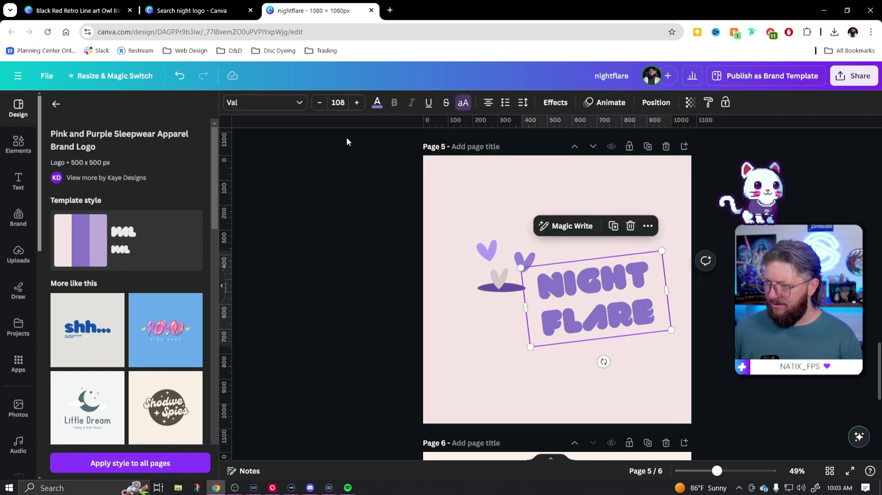
left_click(287, 109)
left_click(125, 134)
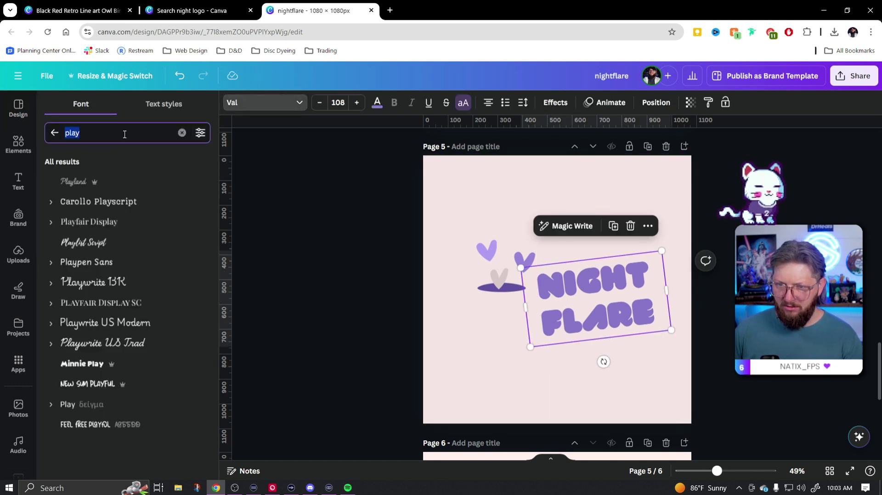
type("lazy")
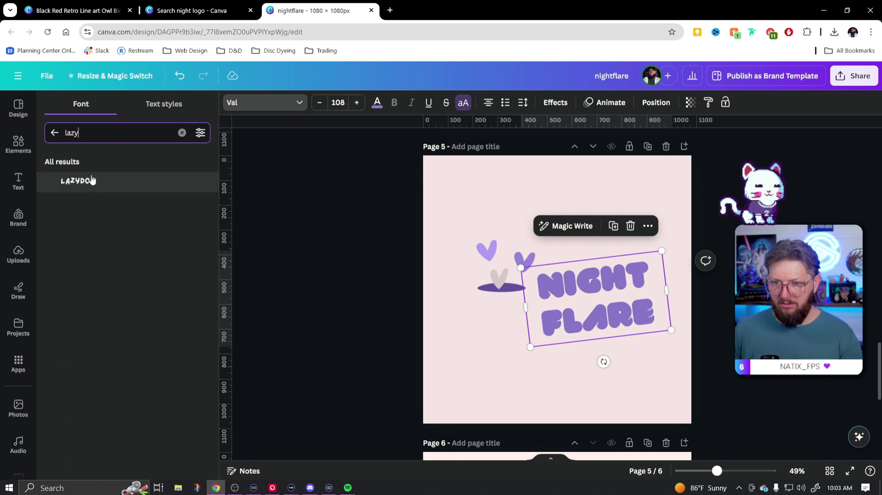
left_click(92, 180)
left_click(324, 298)
Step: Recolour the mug graphic's small heart pale grey-pink after trying pink
left_click(519, 318)
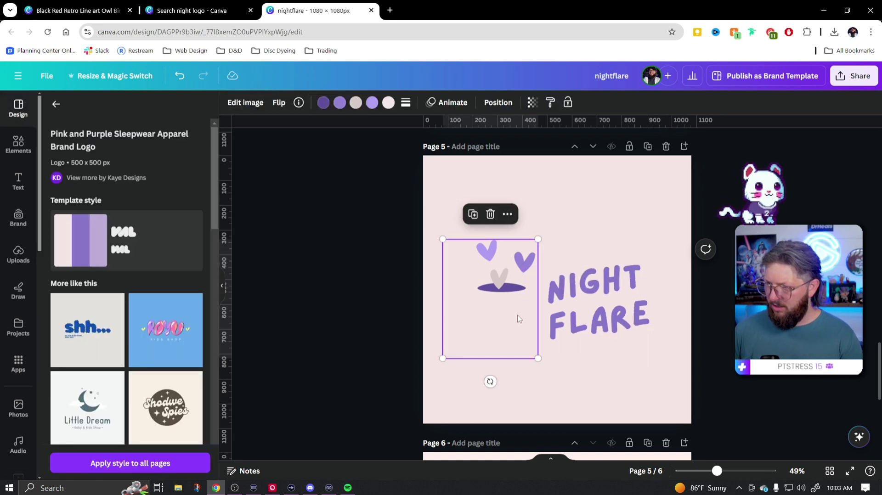
left_click(356, 104)
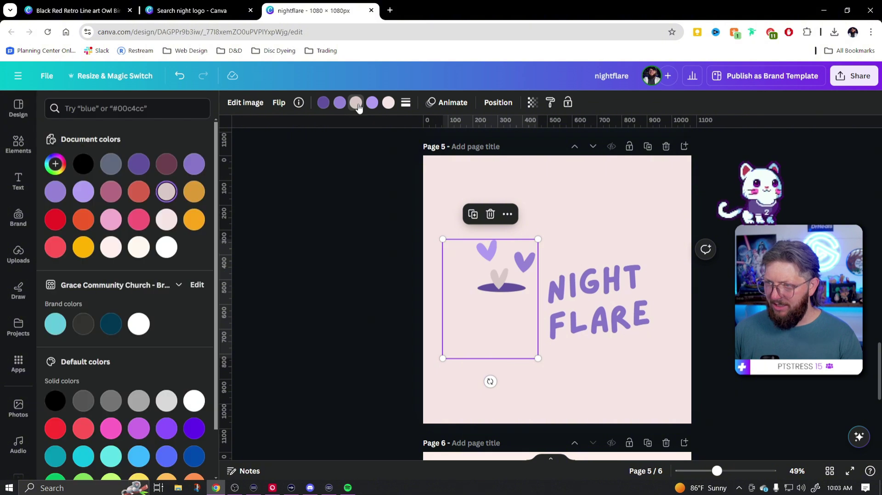
left_click(115, 224)
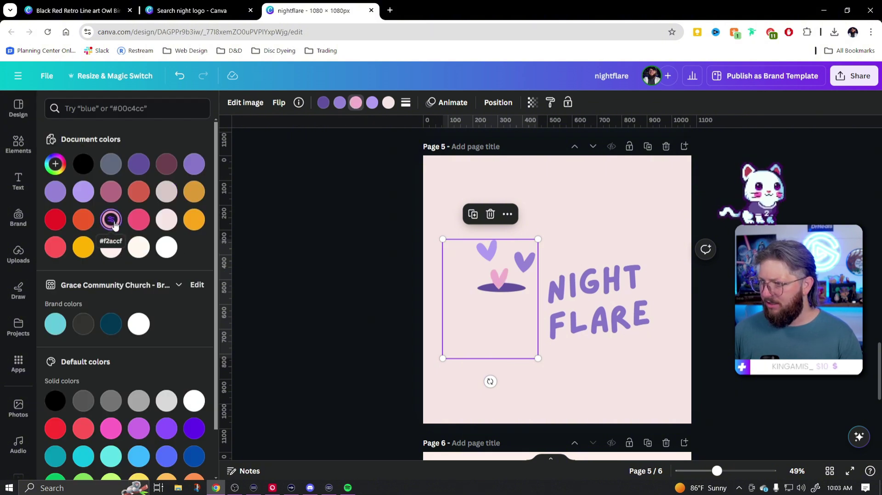
left_click(167, 193)
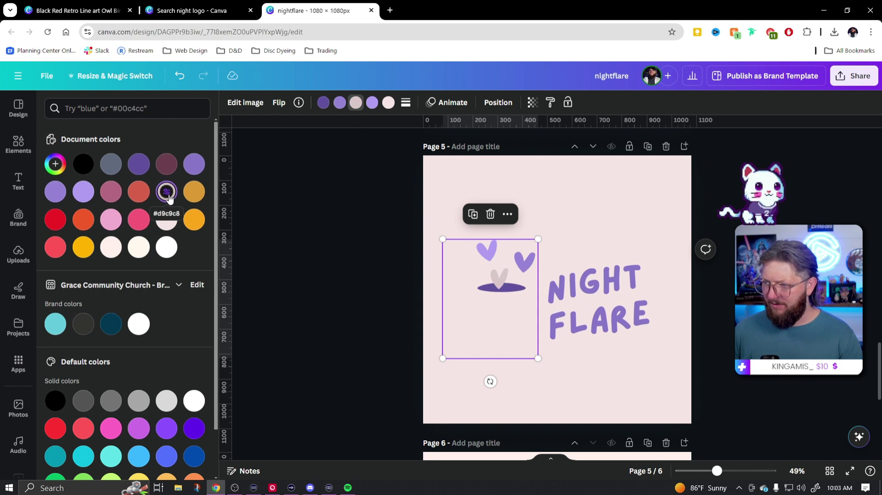
Step: Try cream, pink, mauve and greyish pink on the mug, settling on light purple #b19df2
left_click(389, 103)
left_click(113, 249)
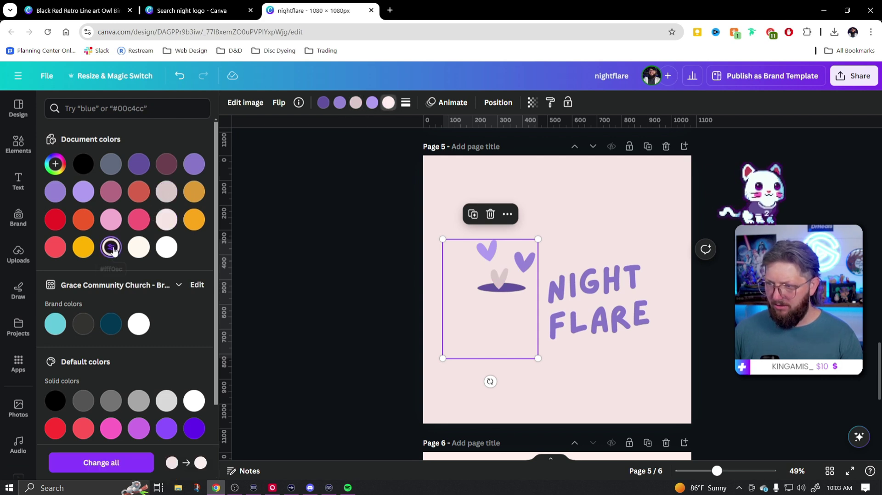
left_click(139, 220)
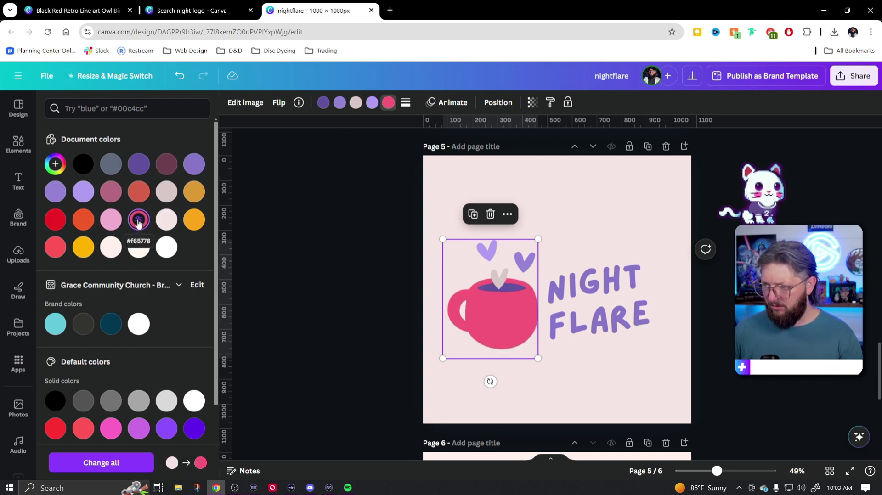
left_click(111, 194)
left_click(111, 250)
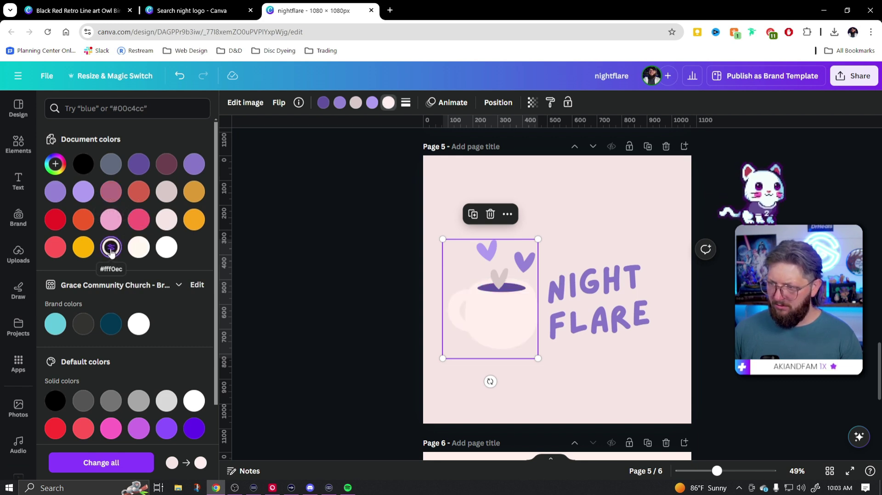
left_click(167, 221)
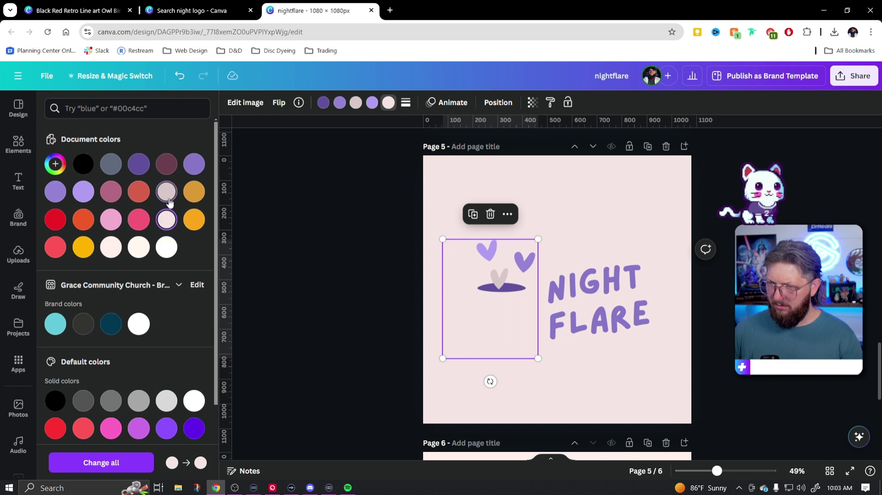
left_click(168, 201)
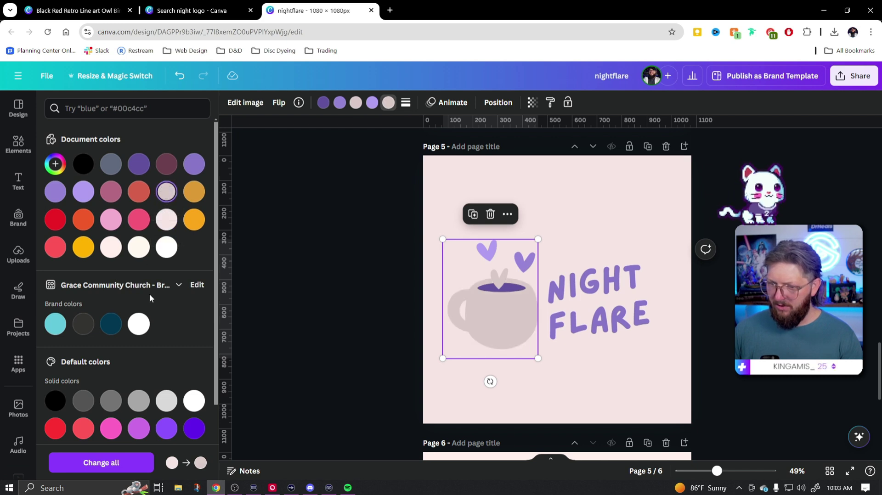
left_click(82, 193)
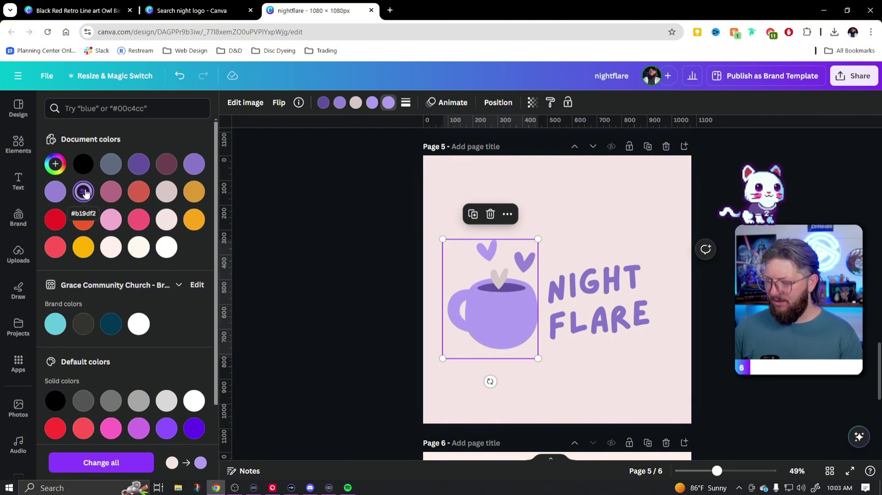
left_click(713, 298)
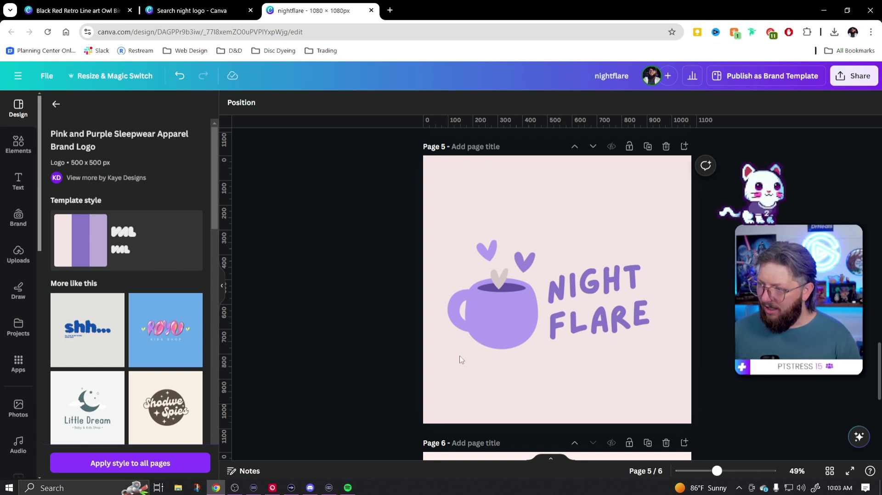
Step: Select Page 2, the red owl logo page
scroll(724, 329, "up", 15)
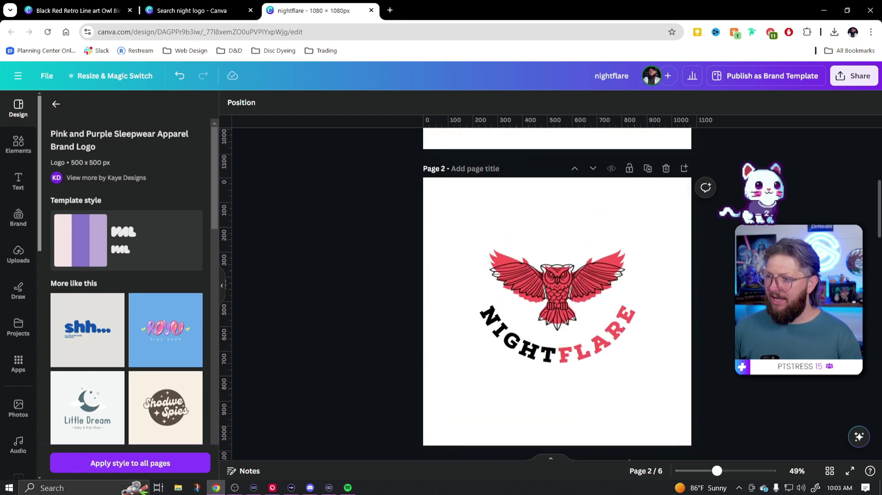
left_click(664, 320)
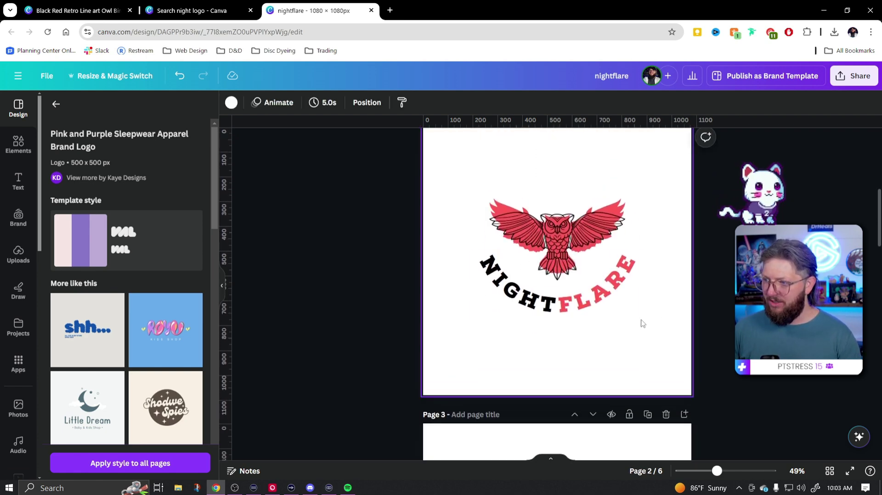
scroll(650, 314, "up", 2)
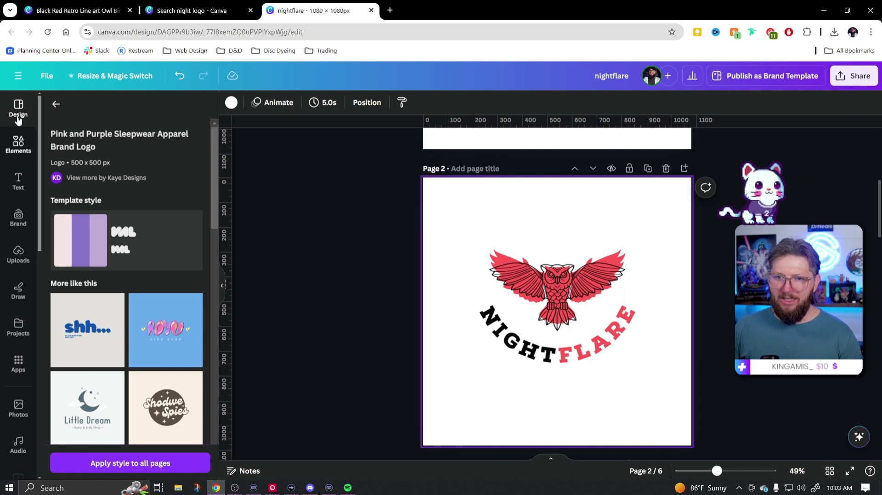
Step: Search templates for 'esports logo' and open the Purple Illustrated Reaper Esports Gaming Mascot Logo
left_click(57, 105)
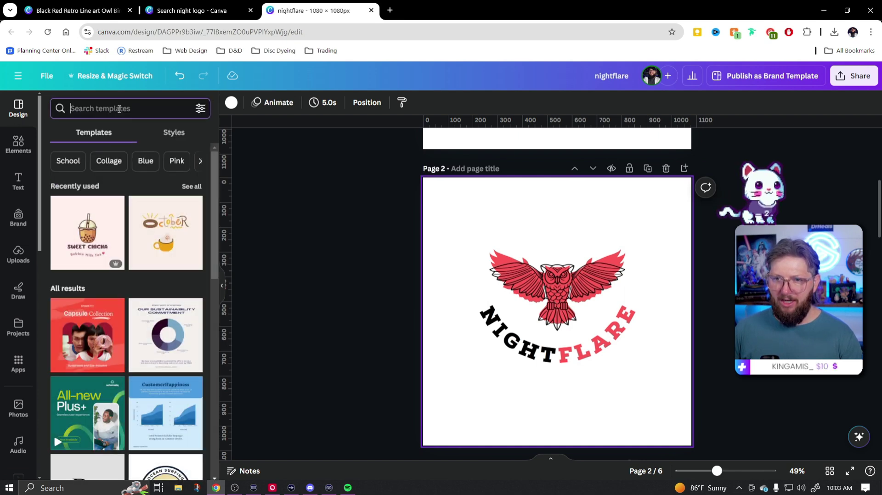
type("esports logo")
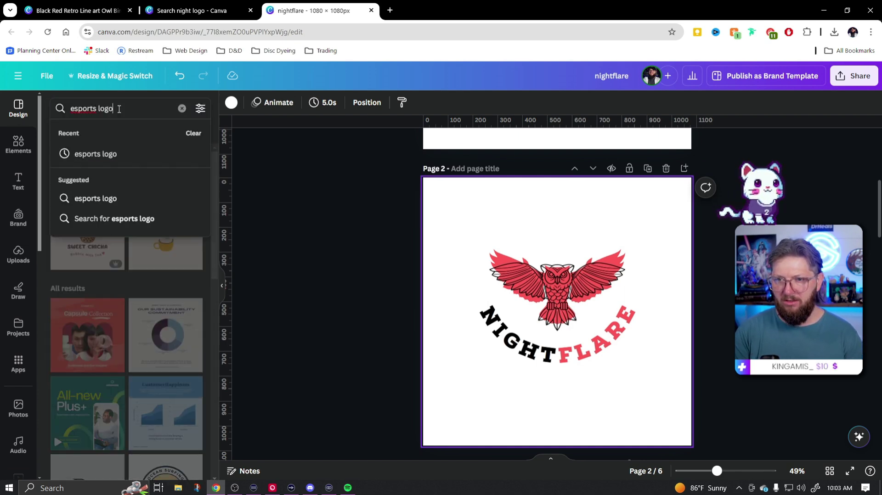
key("Return")
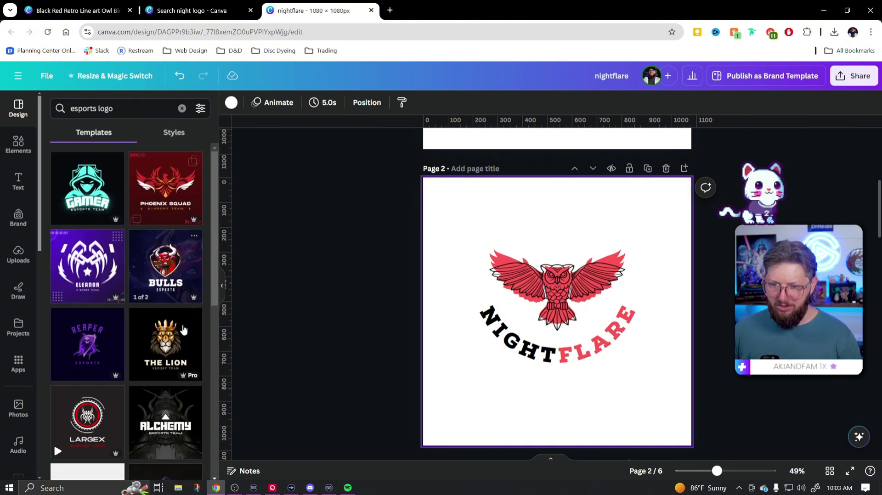
scroll(187, 373, "down", 1)
scroll(186, 372, "down", 1)
left_click(102, 311)
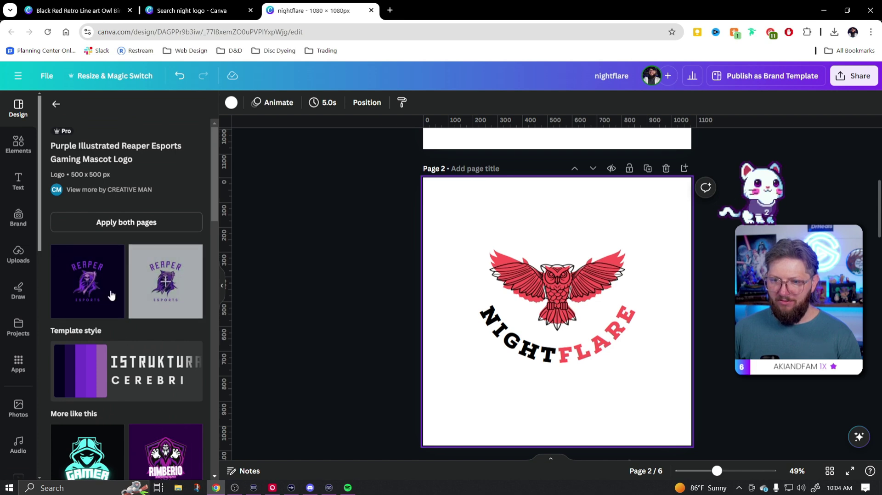
Step: Apply the Reaper template's style to the owl logo and shuffle its colours twice
left_click(85, 372)
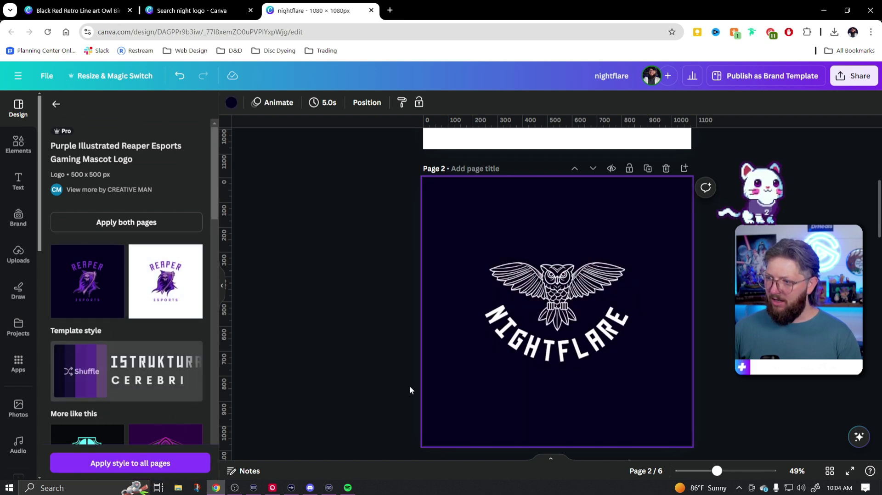
left_click(87, 377)
left_click(89, 376)
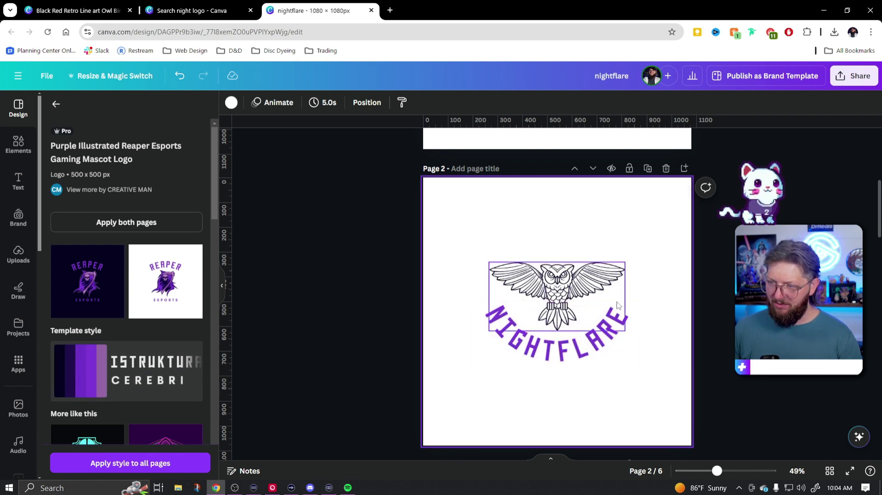
Step: Try a teal gaming template's style with shuffles, then undo to restore the red-and-black owl
scroll(146, 373, "down", 2)
scroll(119, 349, "down", 1)
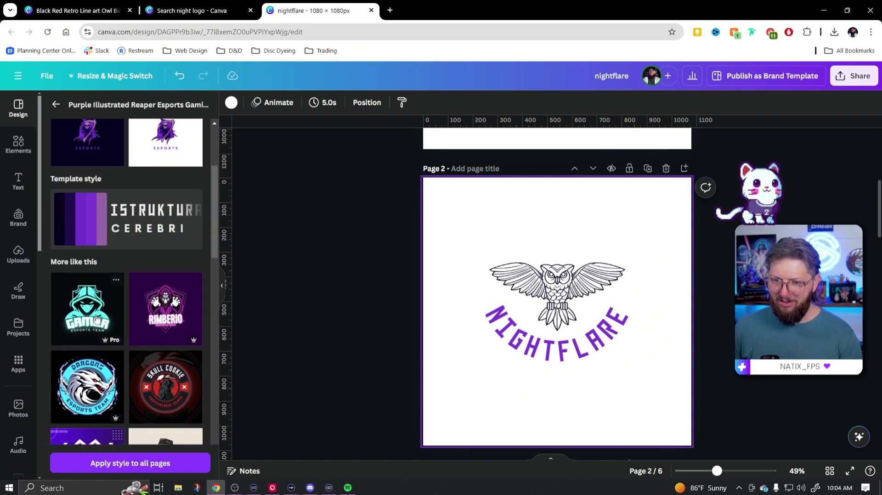
left_click(94, 308)
left_click(557, 228)
left_click(84, 255)
left_click(85, 256)
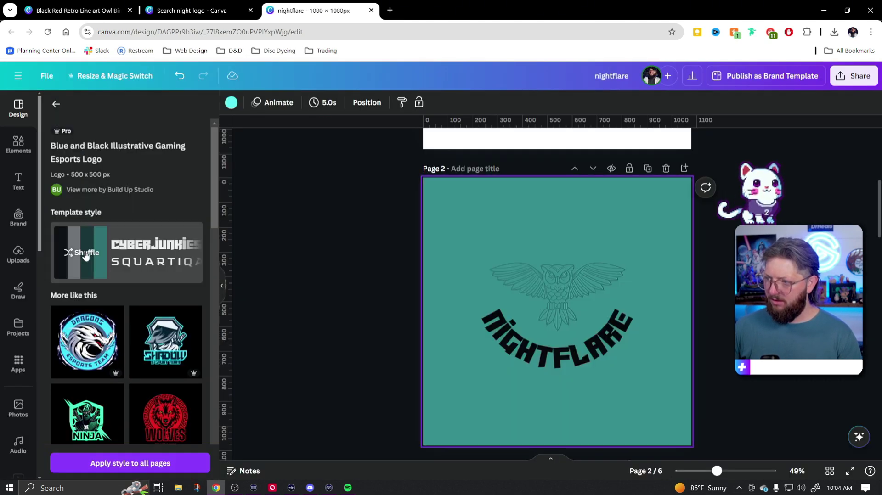
left_click(85, 256)
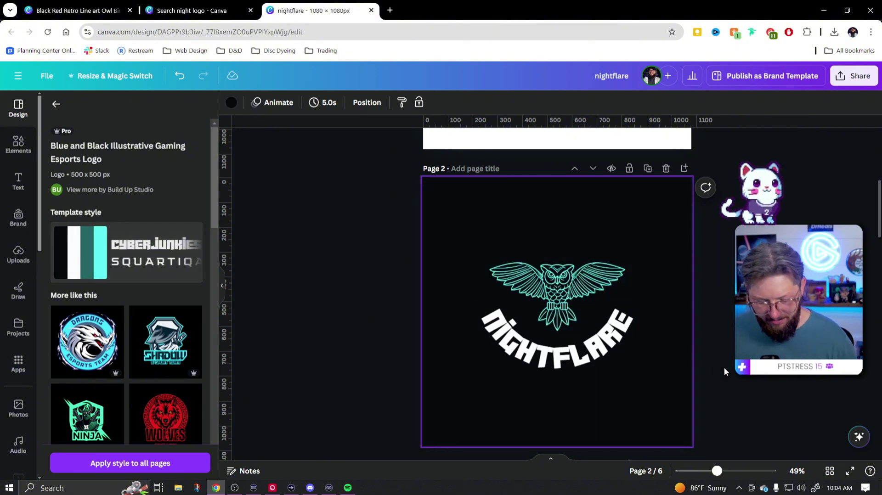
key("ctrl+z")
key("ctrl+z")
key("ctrl+z")
key("ctrl+z")
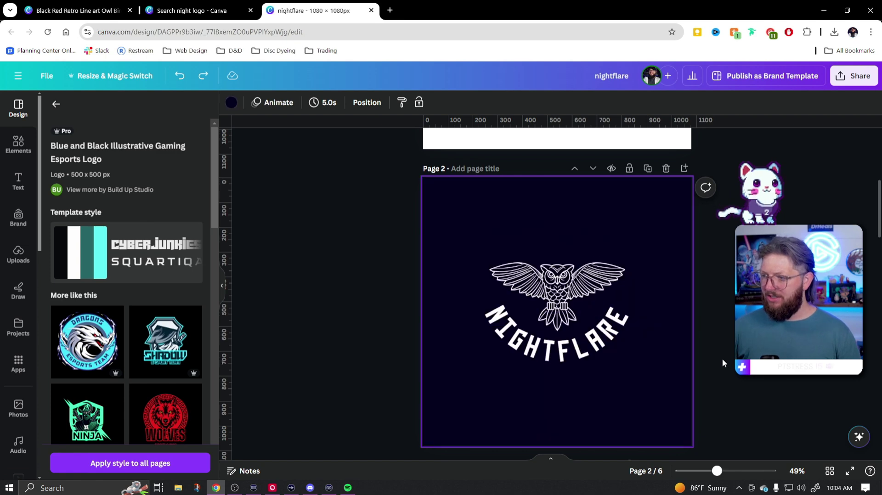
left_click(323, 304)
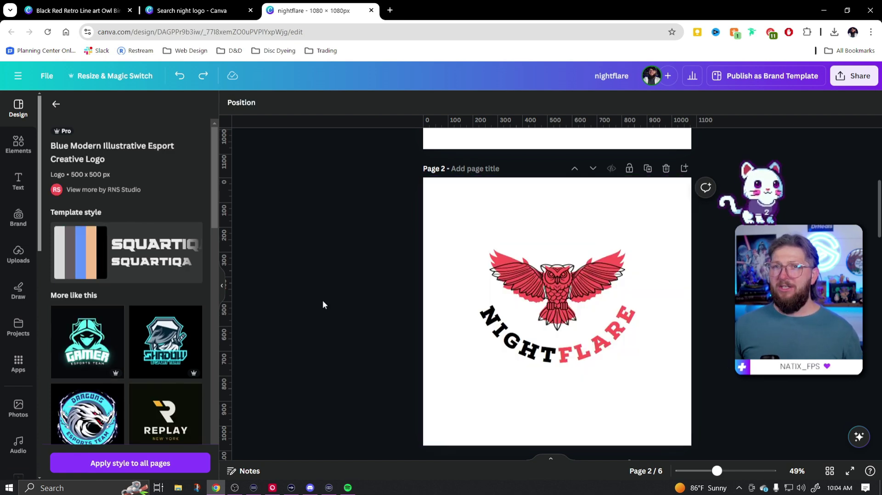